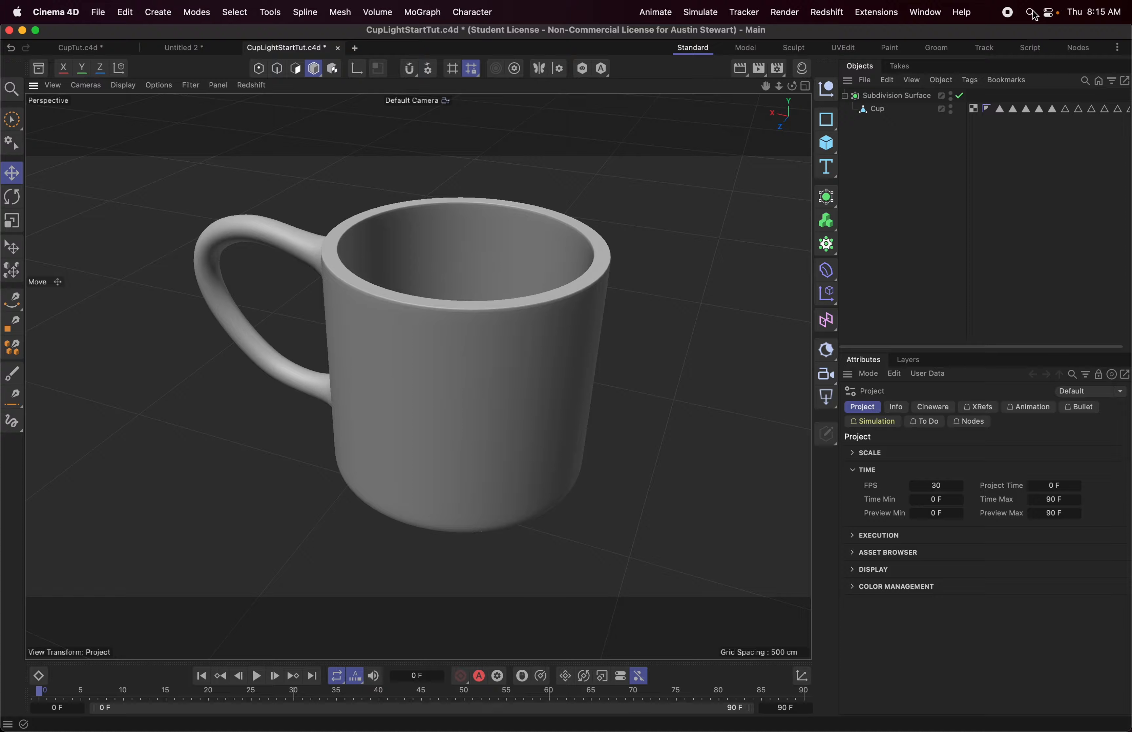
- Open the Maxon App, check the Cinema 4D and Redshift versions for available updates, and close it
{"action": "left_click", "coordinate": [1034, 14]}
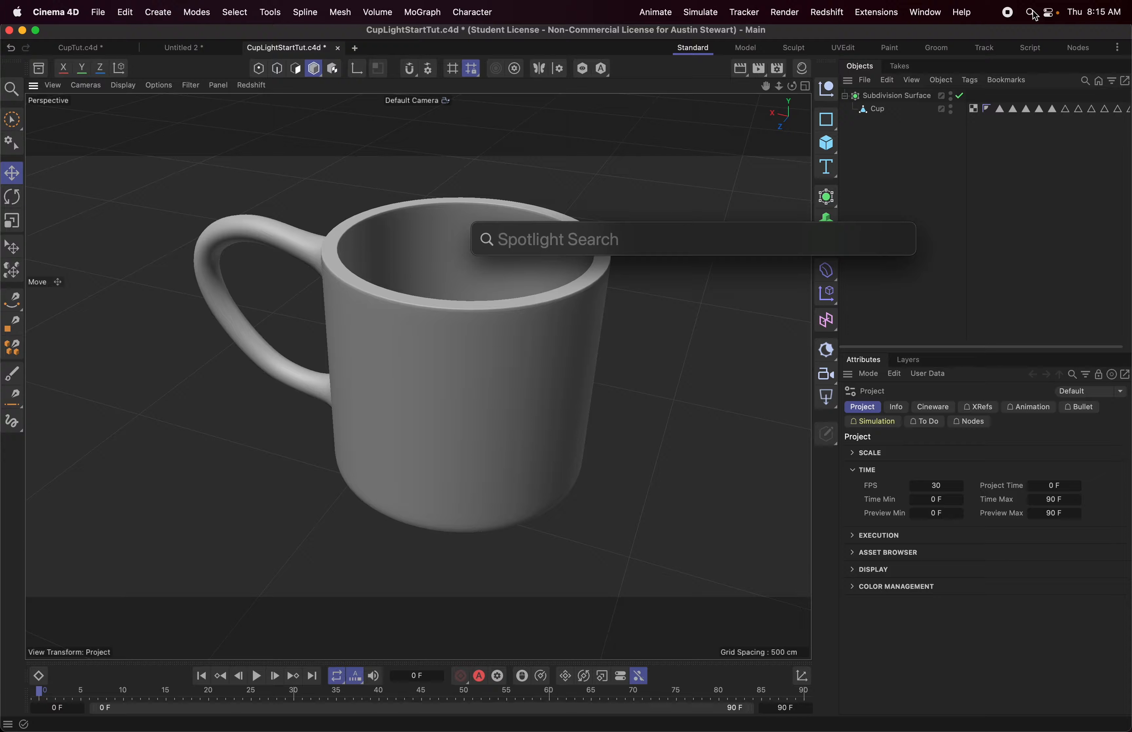
{"action": "type", "text": "maxon"}
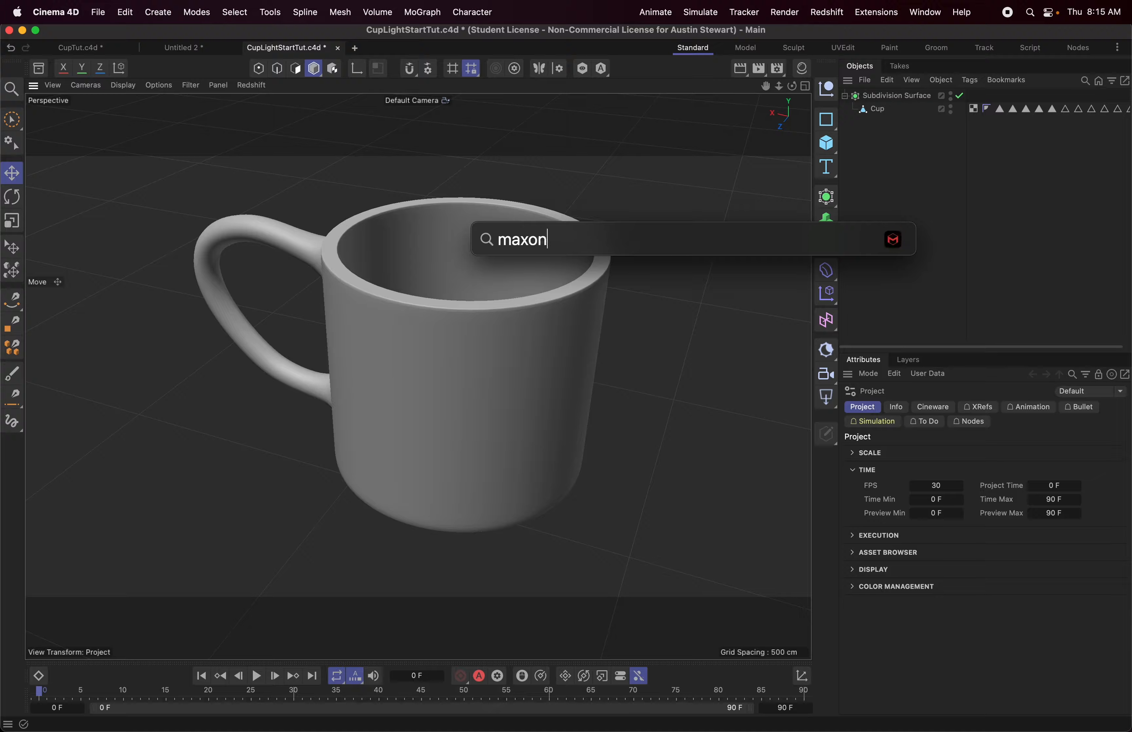
{"action": "key", "text": "Return"}
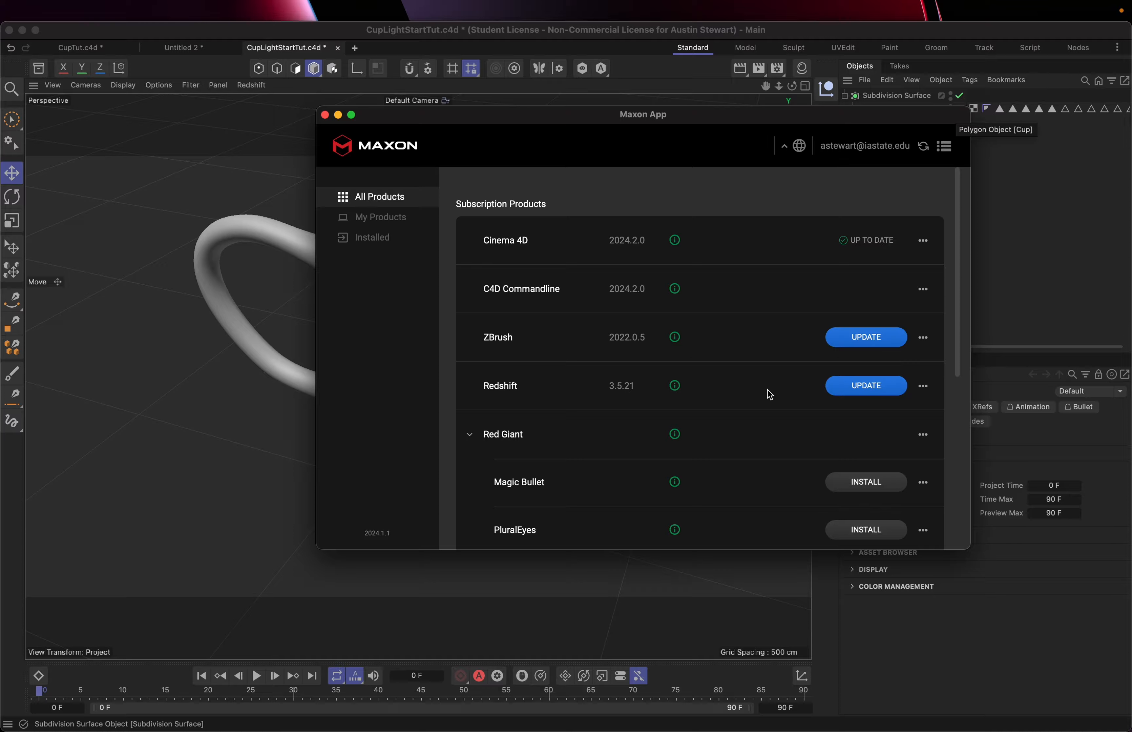
{"action": "left_click", "coordinate": [325, 115]}
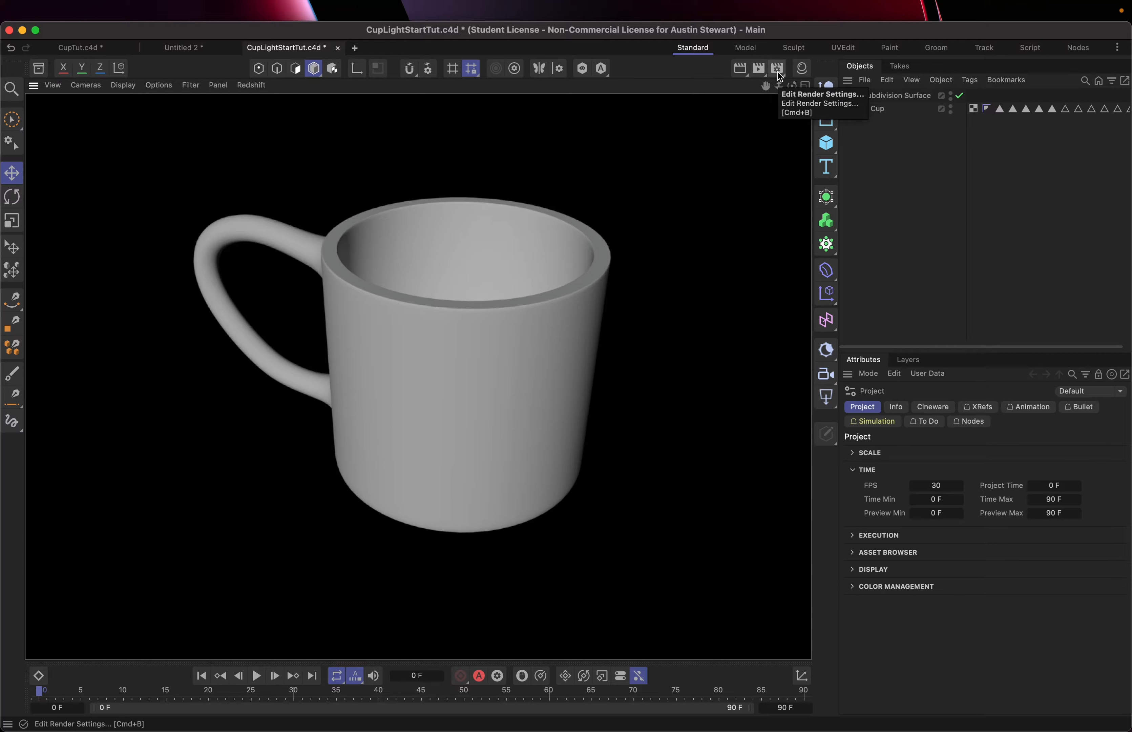
- Open the Redshift RenderView and place its window over the perspective viewport
{"action": "left_click", "coordinate": [760, 73]}
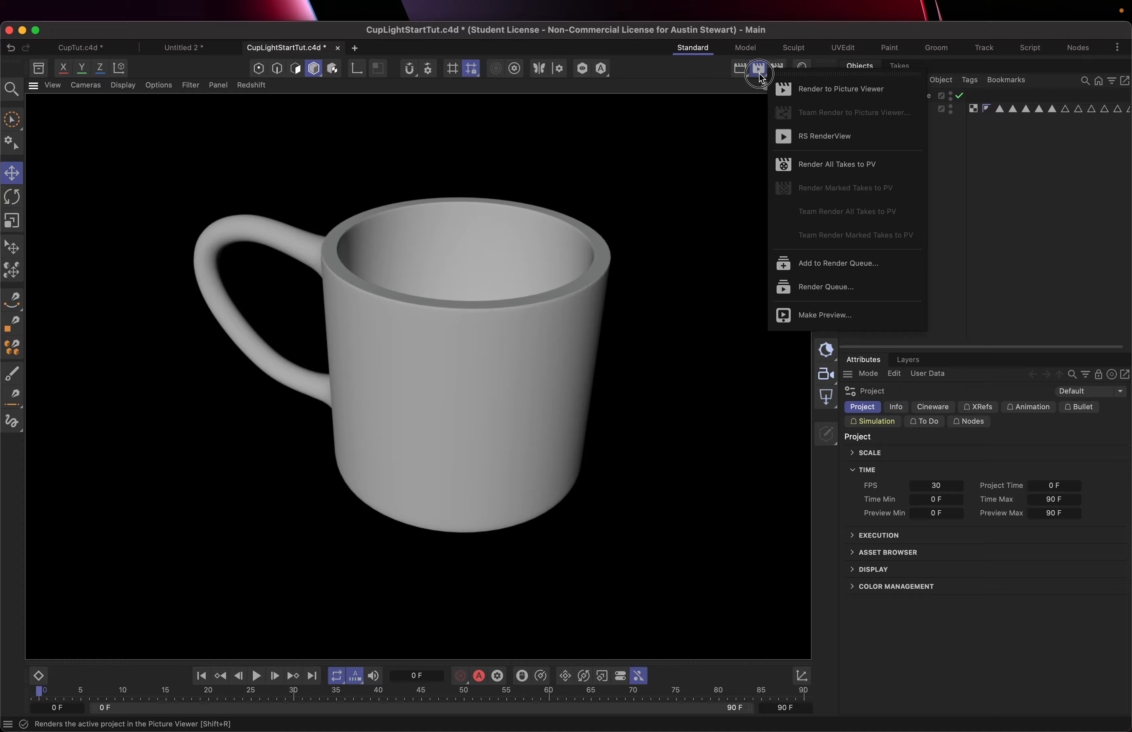
{"action": "left_click", "coordinate": [798, 138]}
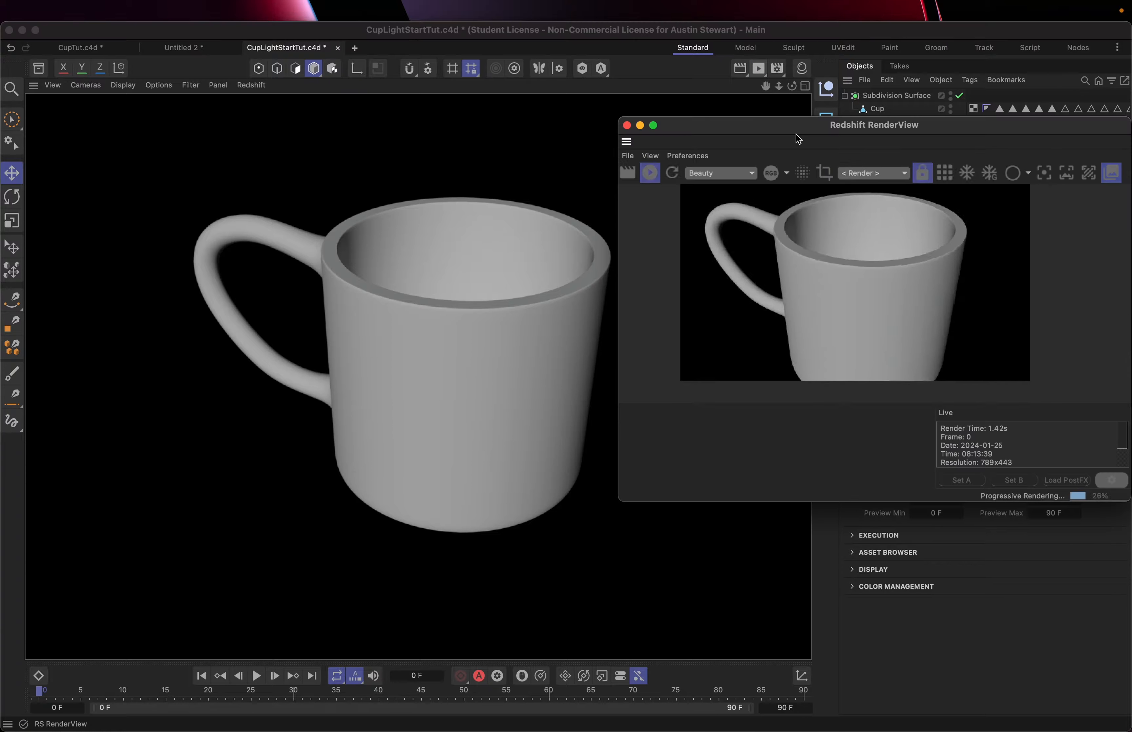
{"action": "left_click_drag", "start_coordinate": [799, 124], "coordinate": [198, 178]}
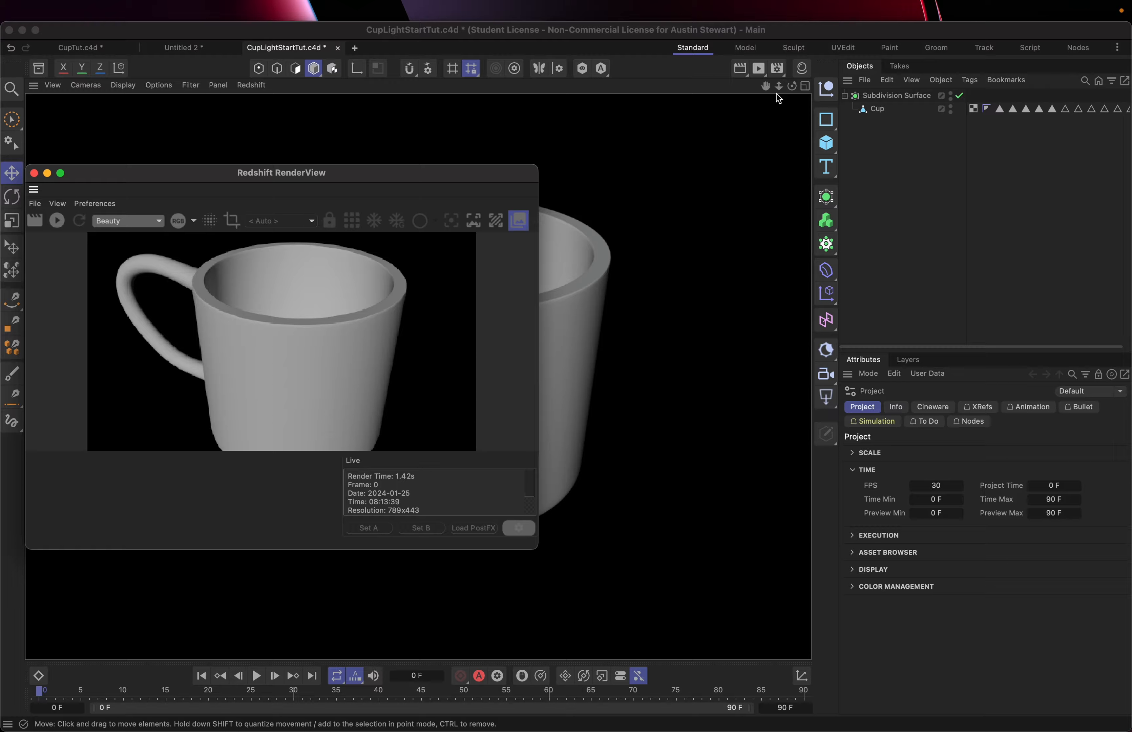
{"action": "left_click_drag", "start_coordinate": [451, 170], "coordinate": [506, 180]}
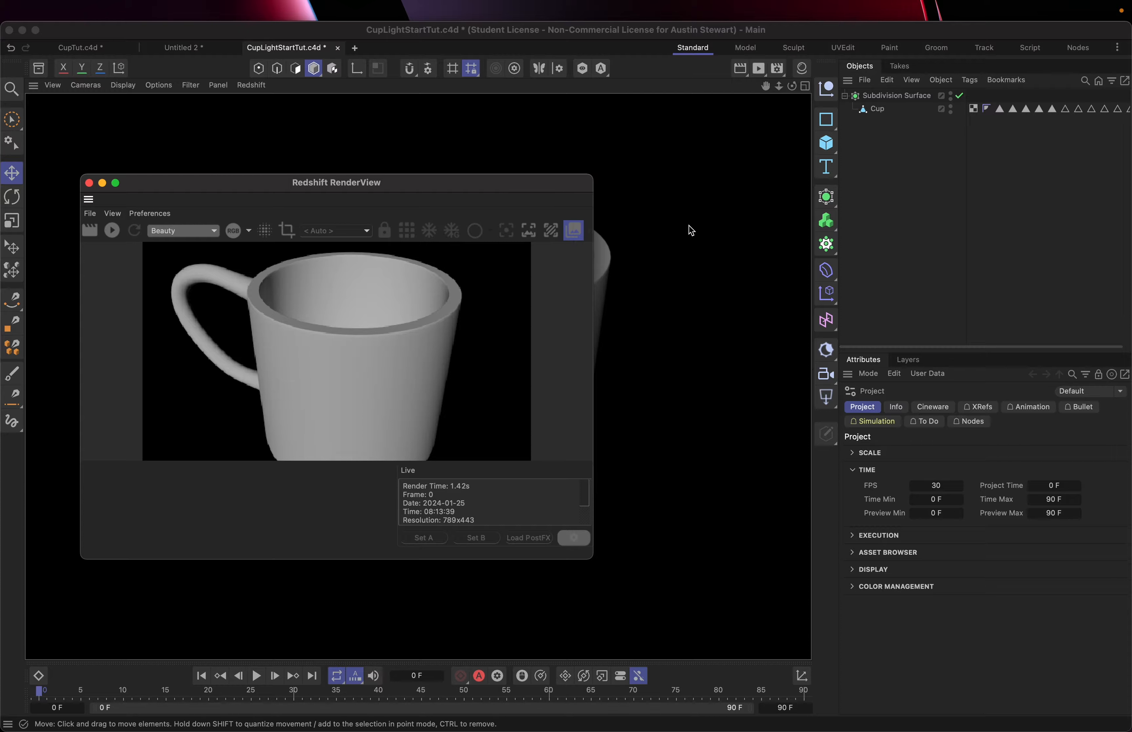
- Check in the render settings that Redshift is the chosen renderer, leave the choice as is, and close the settings
{"action": "left_click", "coordinate": [779, 69]}
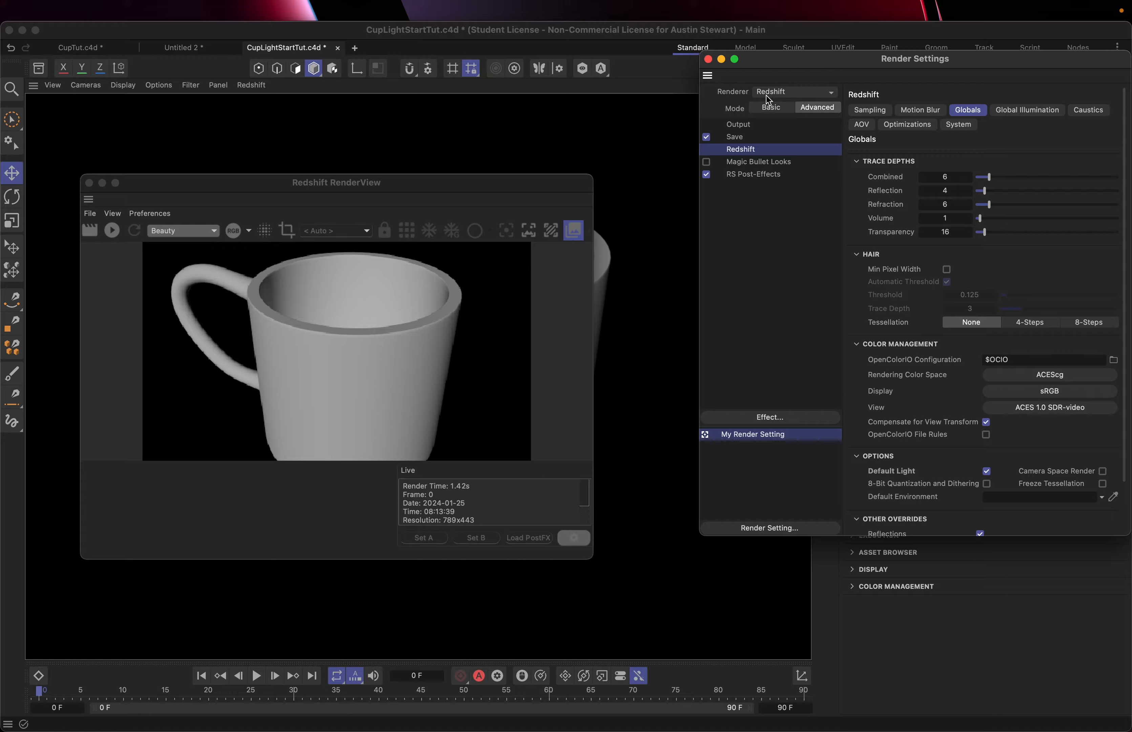
{"action": "left_click_drag", "start_coordinate": [819, 67], "coordinate": [743, 92]}
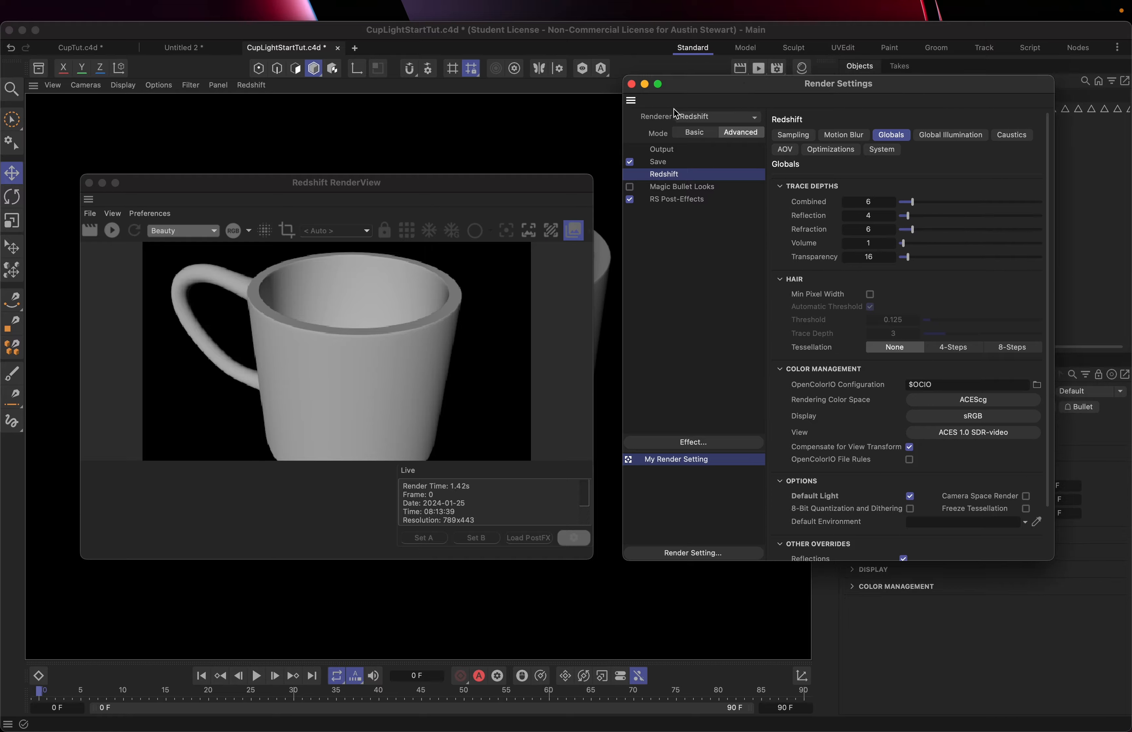
{"action": "left_click", "coordinate": [724, 120]}
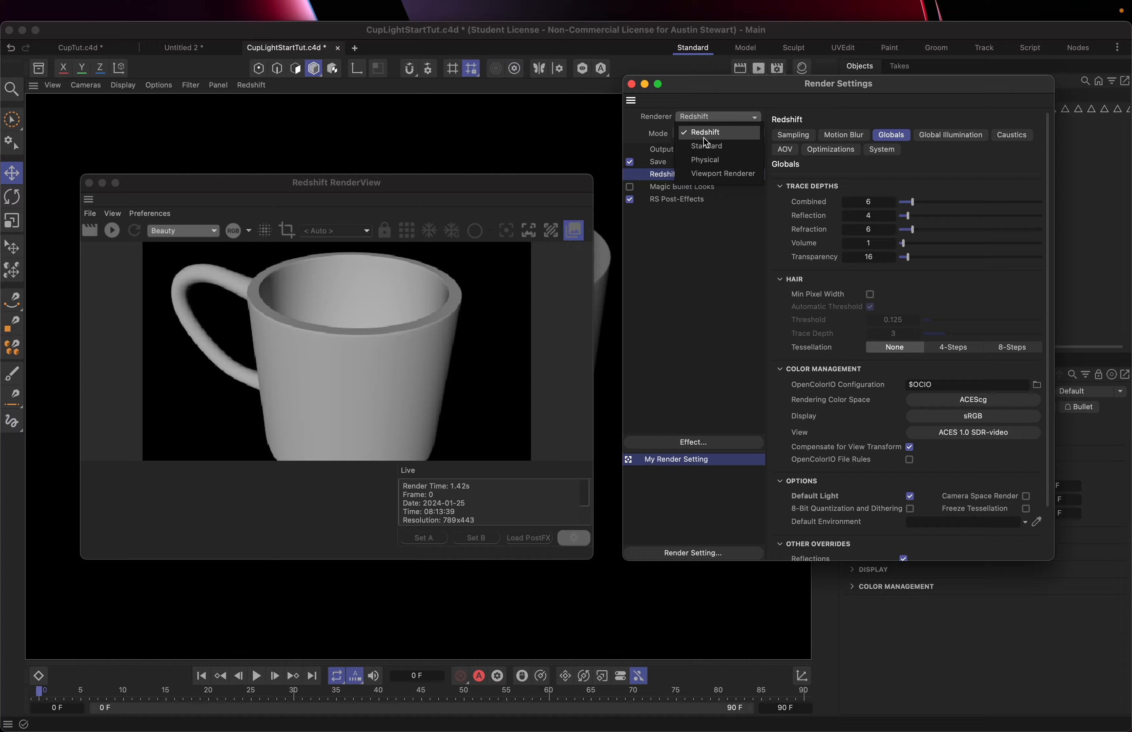
{"action": "left_click", "coordinate": [712, 102]}
{"action": "left_click", "coordinate": [711, 119]}
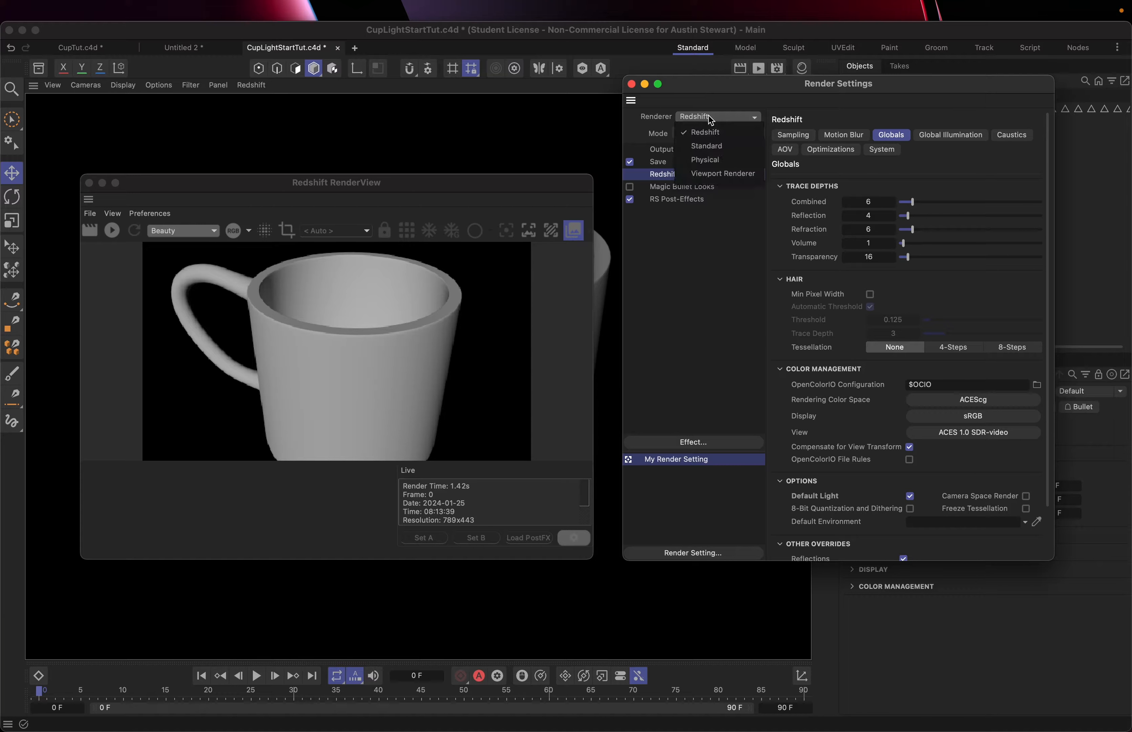
{"action": "left_click", "coordinate": [709, 100]}
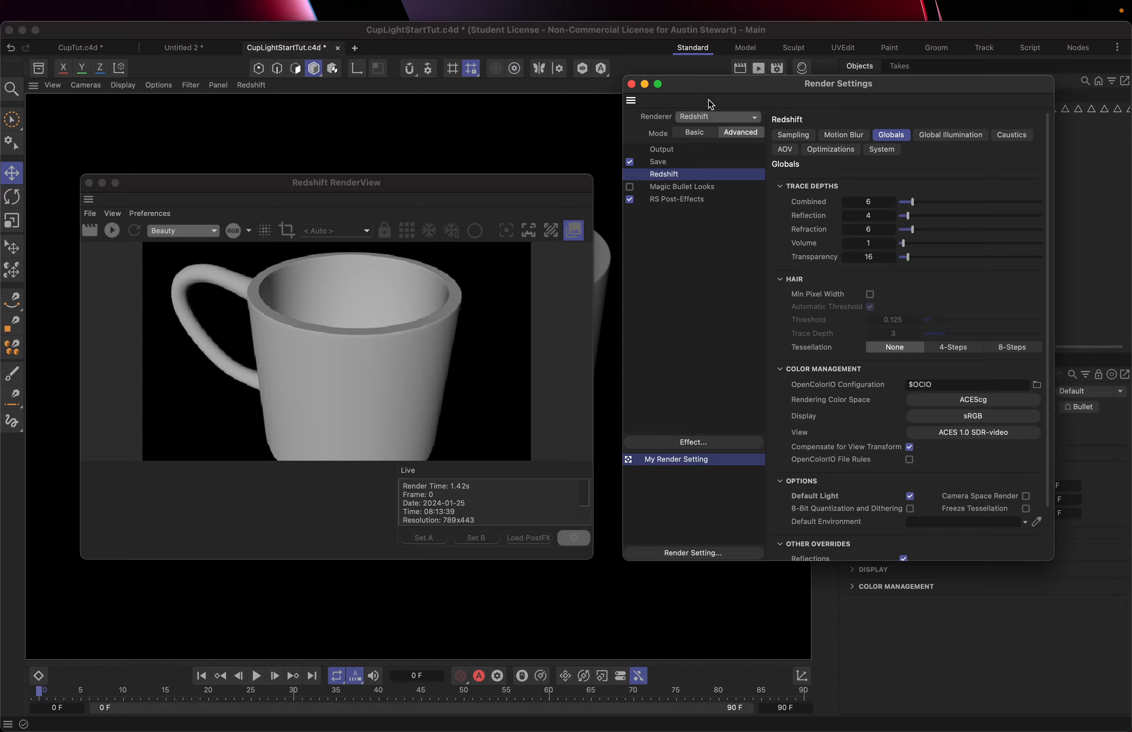
{"action": "left_click", "coordinate": [632, 84]}
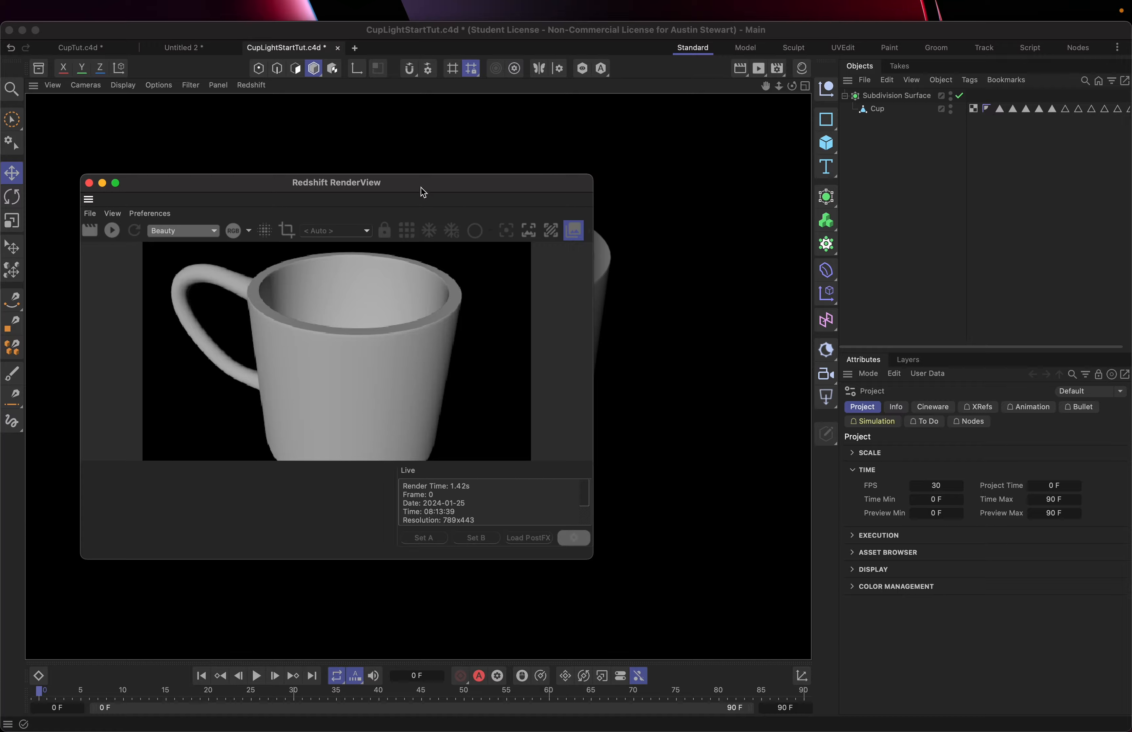
- Render a still of the cup in the RenderView and enlarge the window to show more of the image
{"action": "left_click_drag", "start_coordinate": [421, 182], "coordinate": [824, 179]}
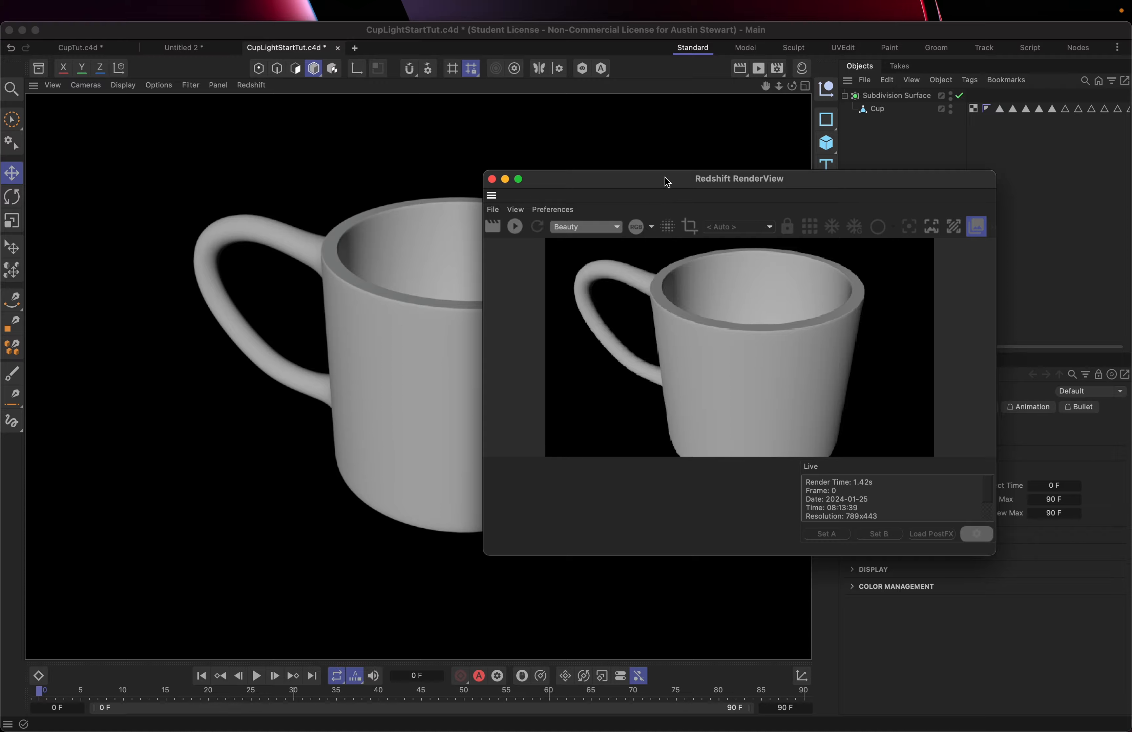
{"action": "left_click_drag", "start_coordinate": [665, 177], "coordinate": [697, 160]}
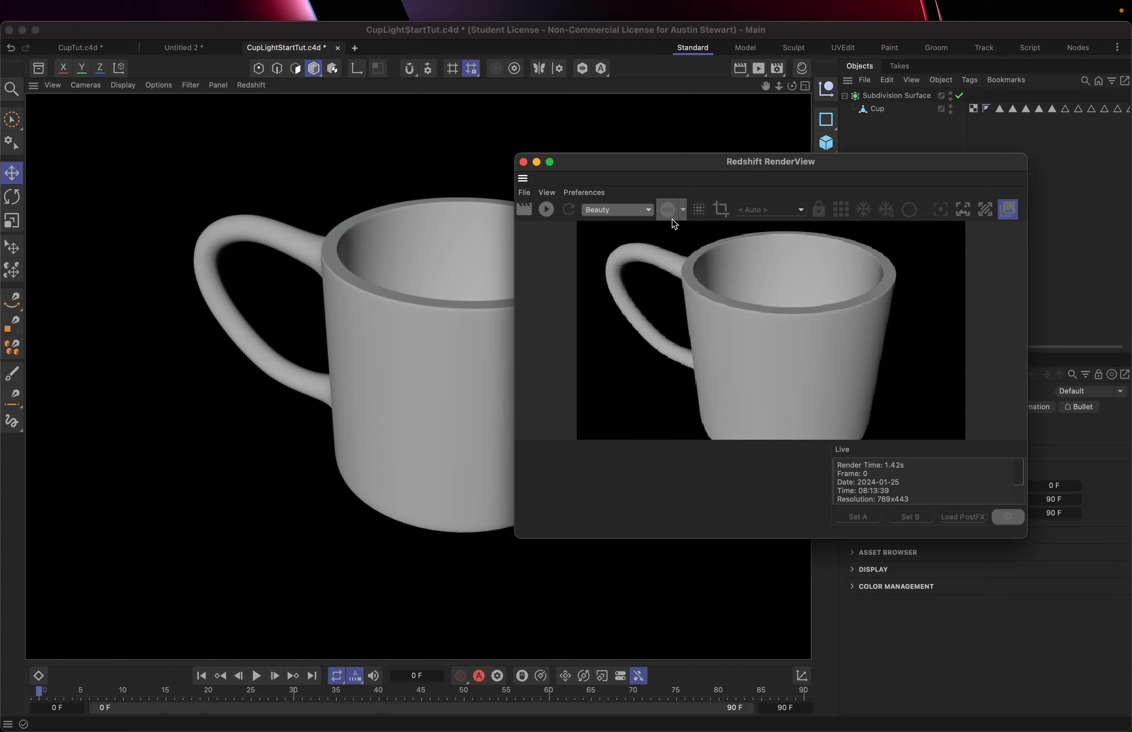
{"action": "left_click", "coordinate": [525, 210]}
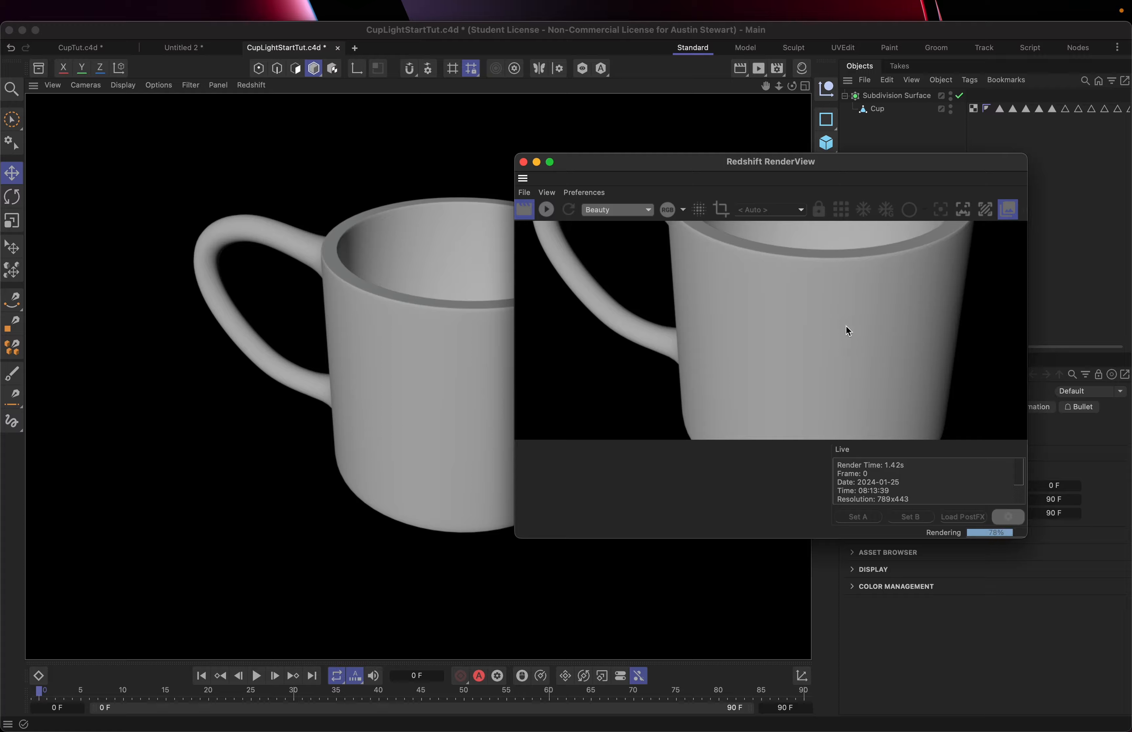
{"action": "left_click_drag", "start_coordinate": [841, 165], "coordinate": [601, 158]}
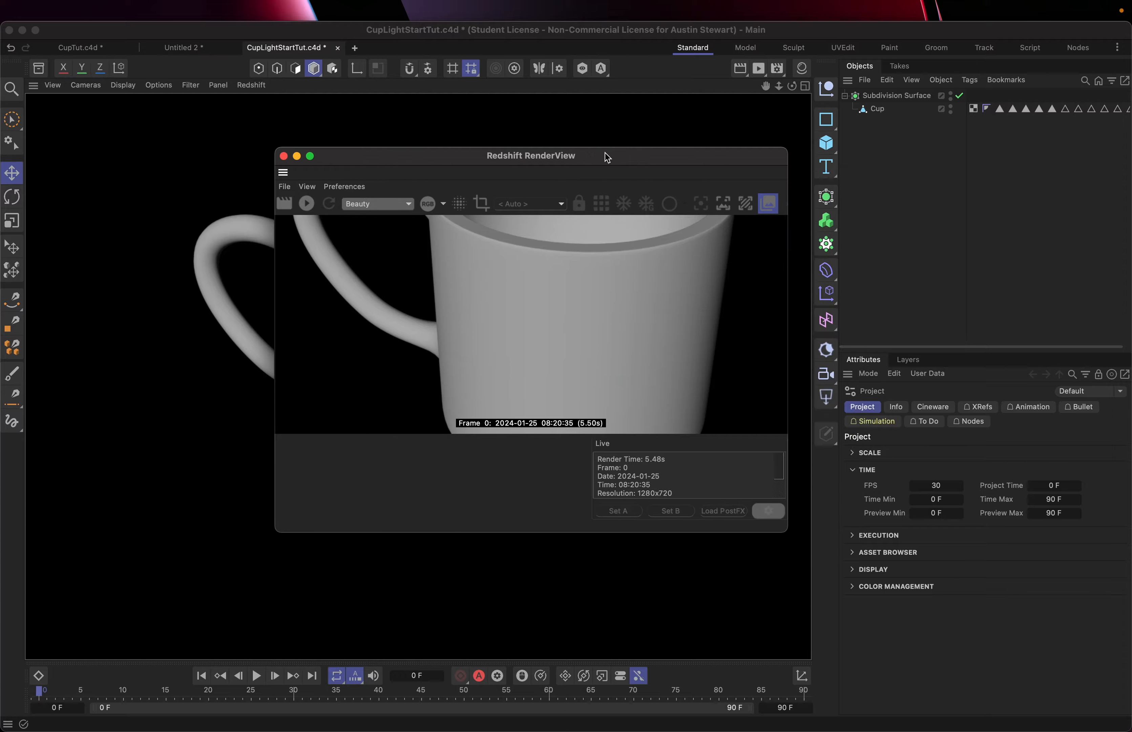
{"action": "left_click_drag", "start_coordinate": [782, 535], "coordinate": [1000, 660]}
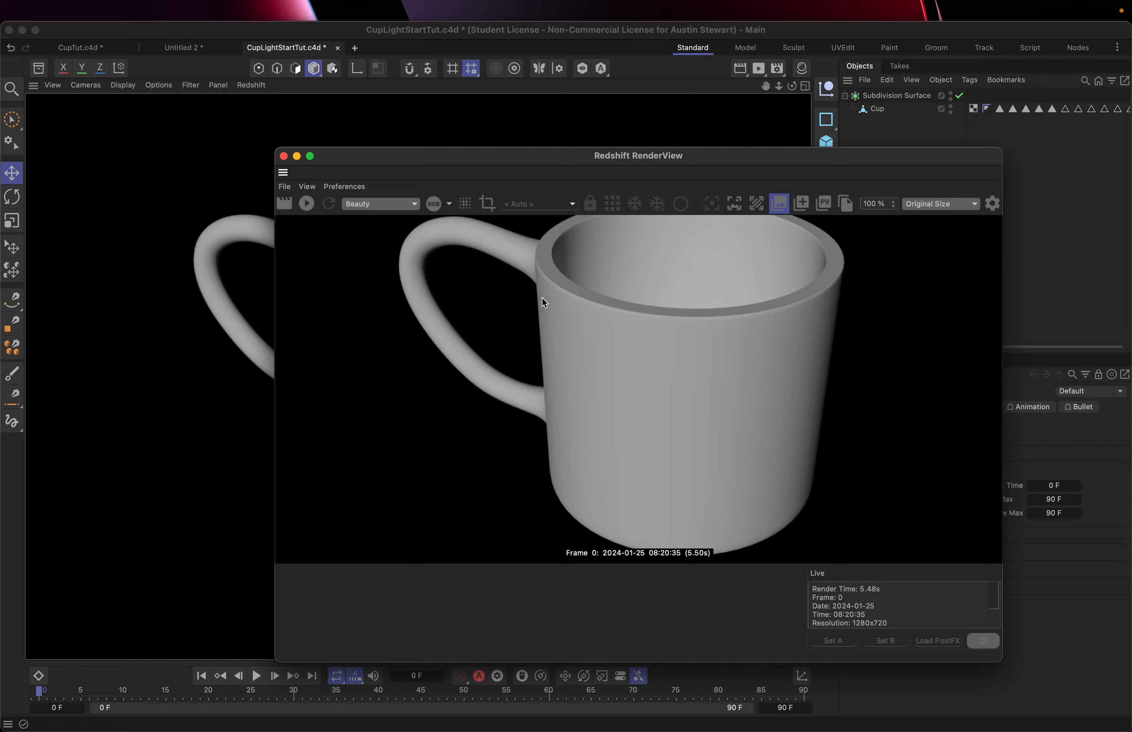
- Start the interactive IPR render of the cup, scaled to Fit Window, and position the RenderView clear of the object list
{"action": "left_click", "coordinate": [310, 204]}
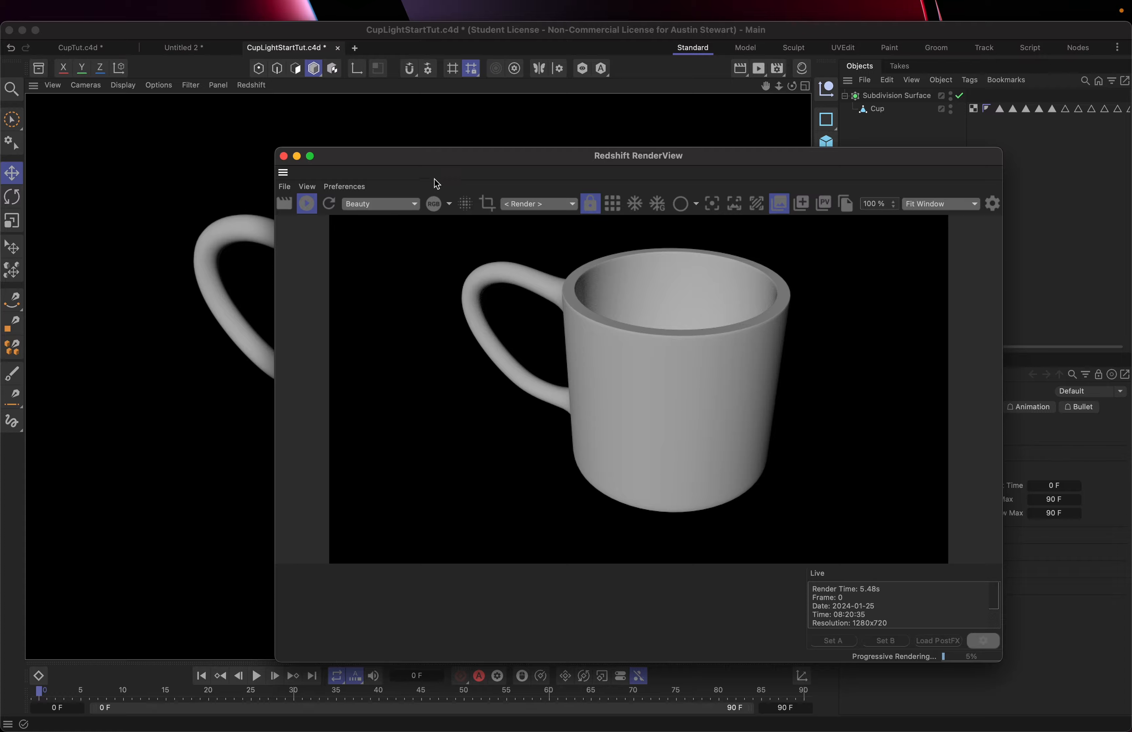
{"action": "left_click_drag", "start_coordinate": [443, 159], "coordinate": [573, 130]}
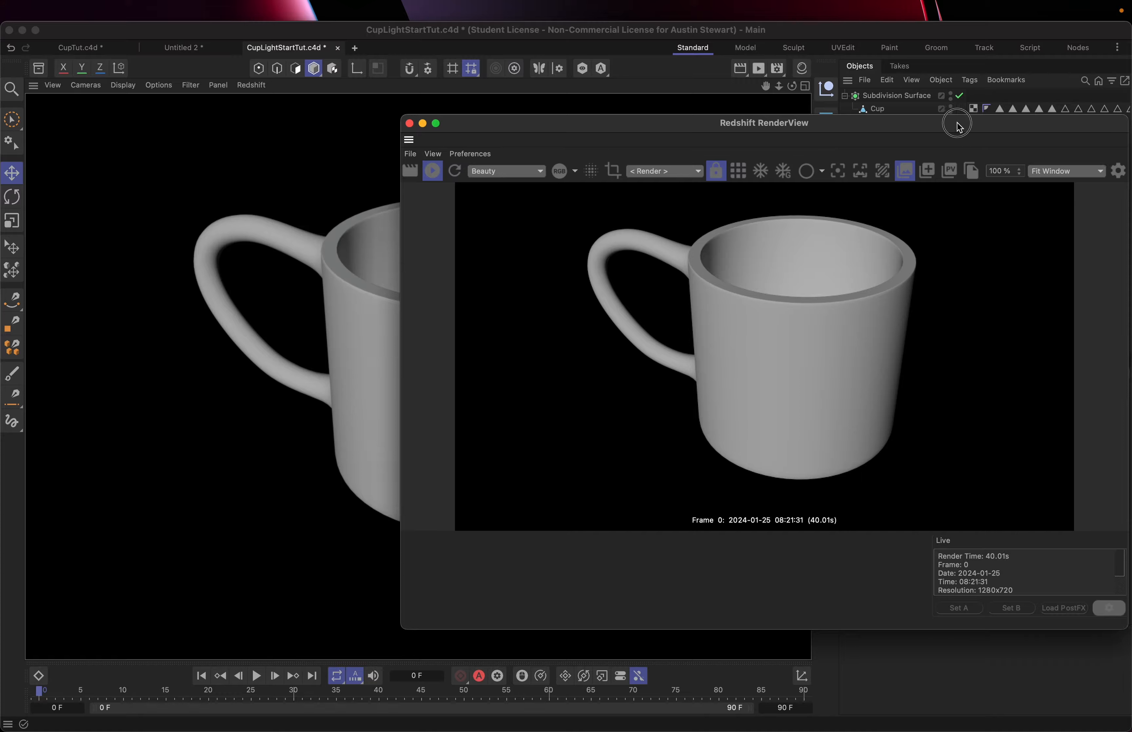
{"action": "left_click_drag", "start_coordinate": [981, 125], "coordinate": [624, 197]}
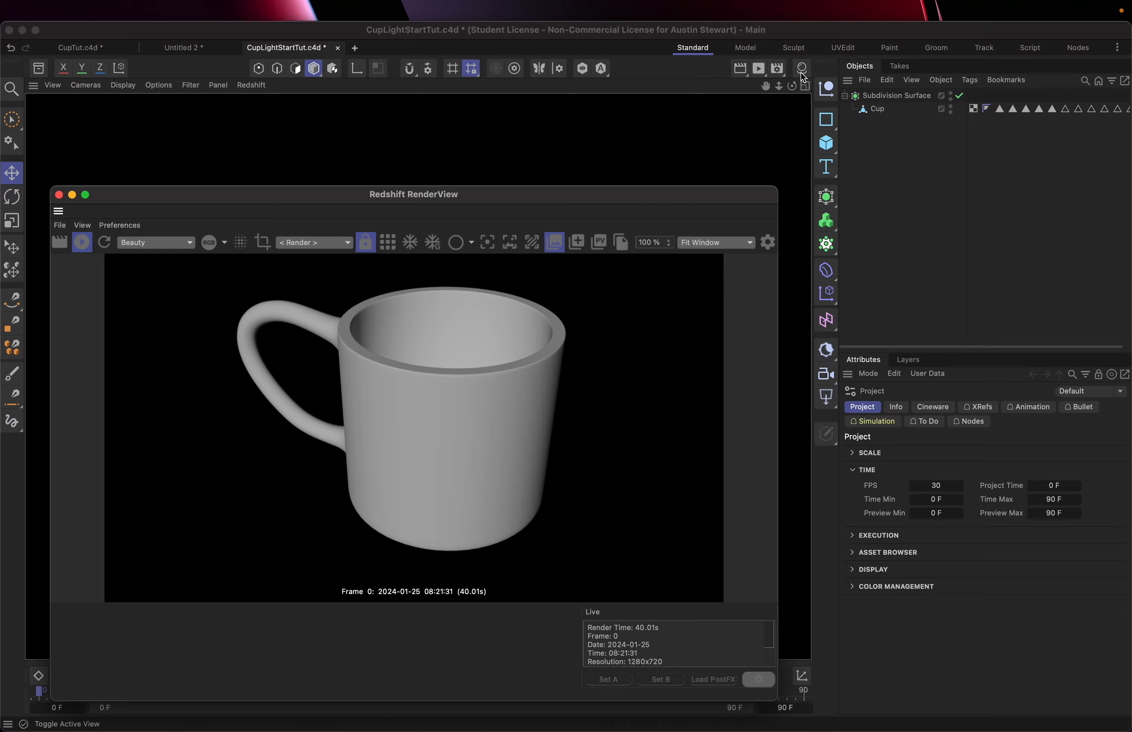
- Switch the Redshift render settings to Basic mode and move the settings window aside
{"action": "left_click", "coordinate": [777, 69]}
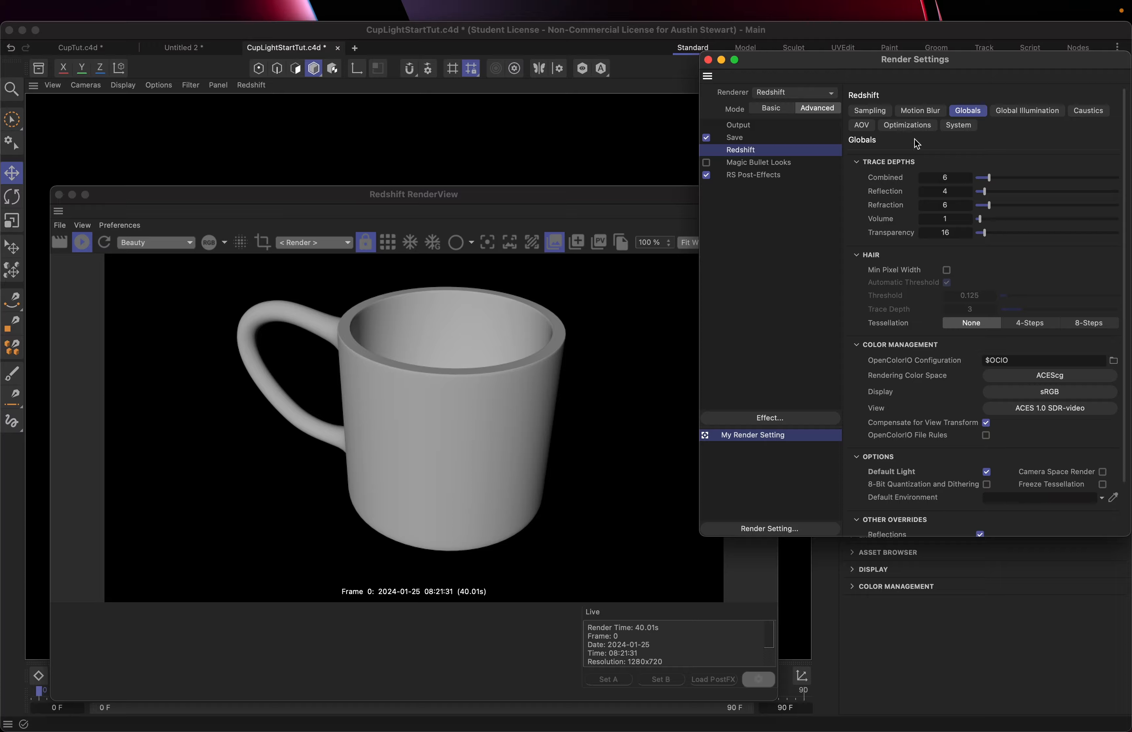
{"action": "left_click_drag", "start_coordinate": [961, 65], "coordinate": [898, 78]}
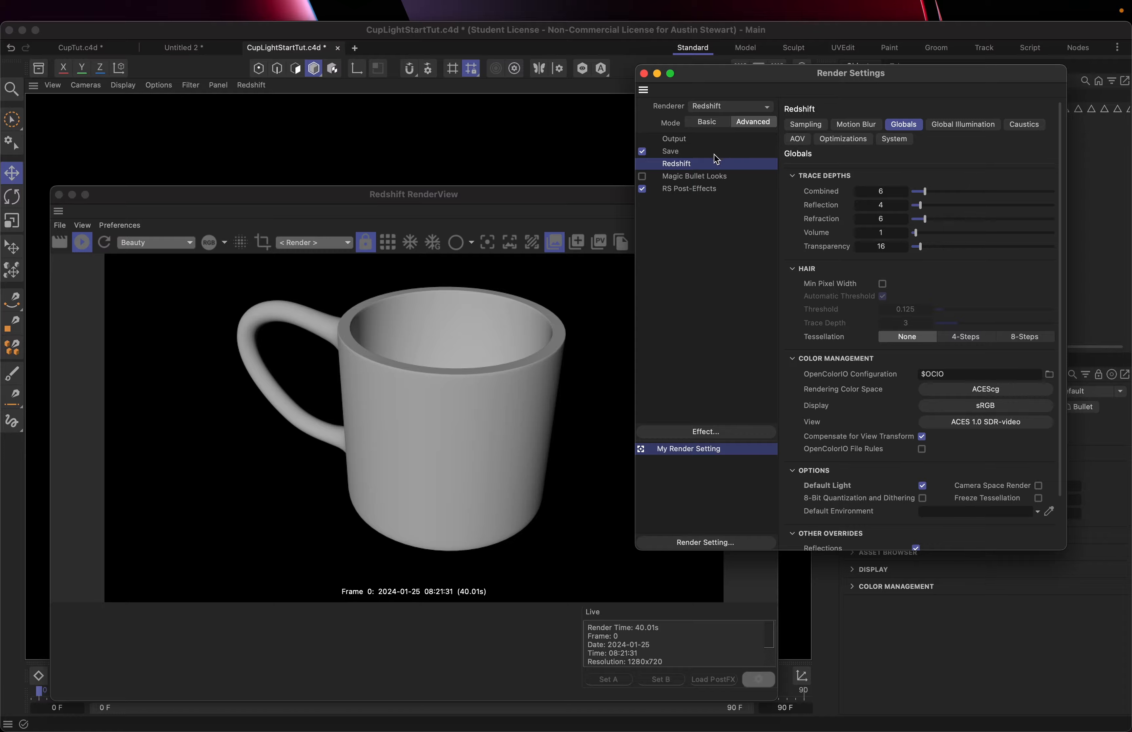
{"action": "left_click", "coordinate": [707, 123]}
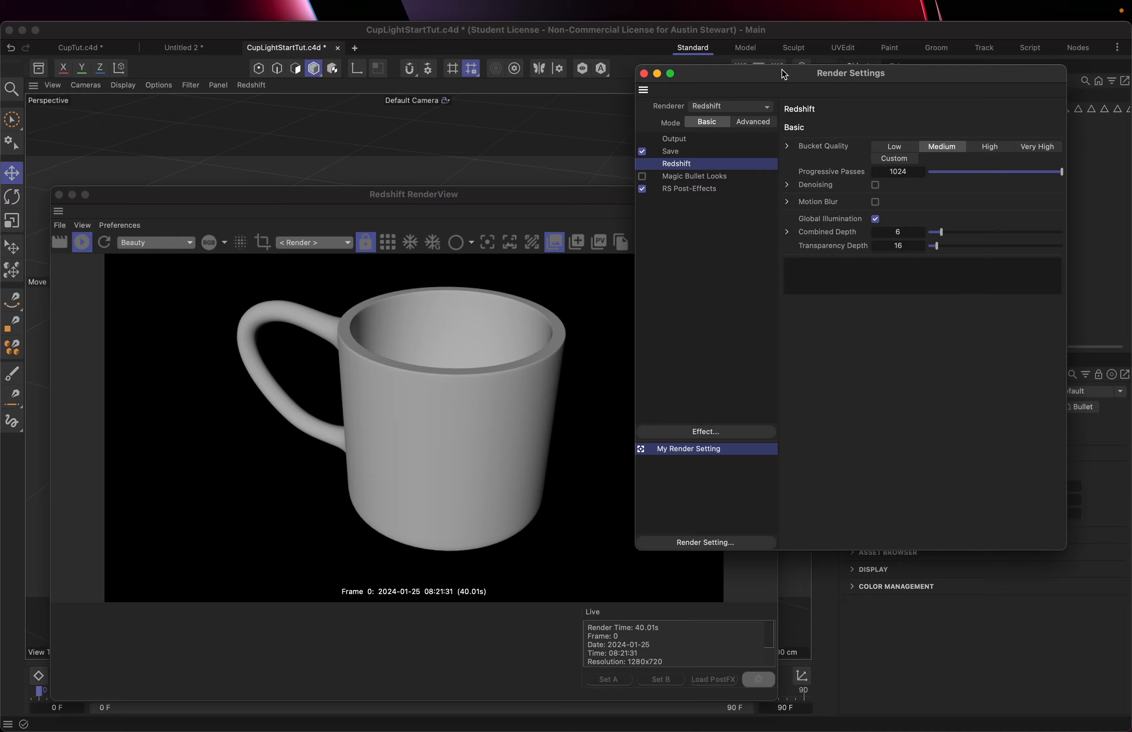
{"action": "left_click_drag", "start_coordinate": [783, 73], "coordinate": [986, 168]}
- Place the RenderView beside the viewport and orbit around the cup to compare the live render with the new view
{"action": "left_click_drag", "start_coordinate": [657, 194], "coordinate": [884, 89]}
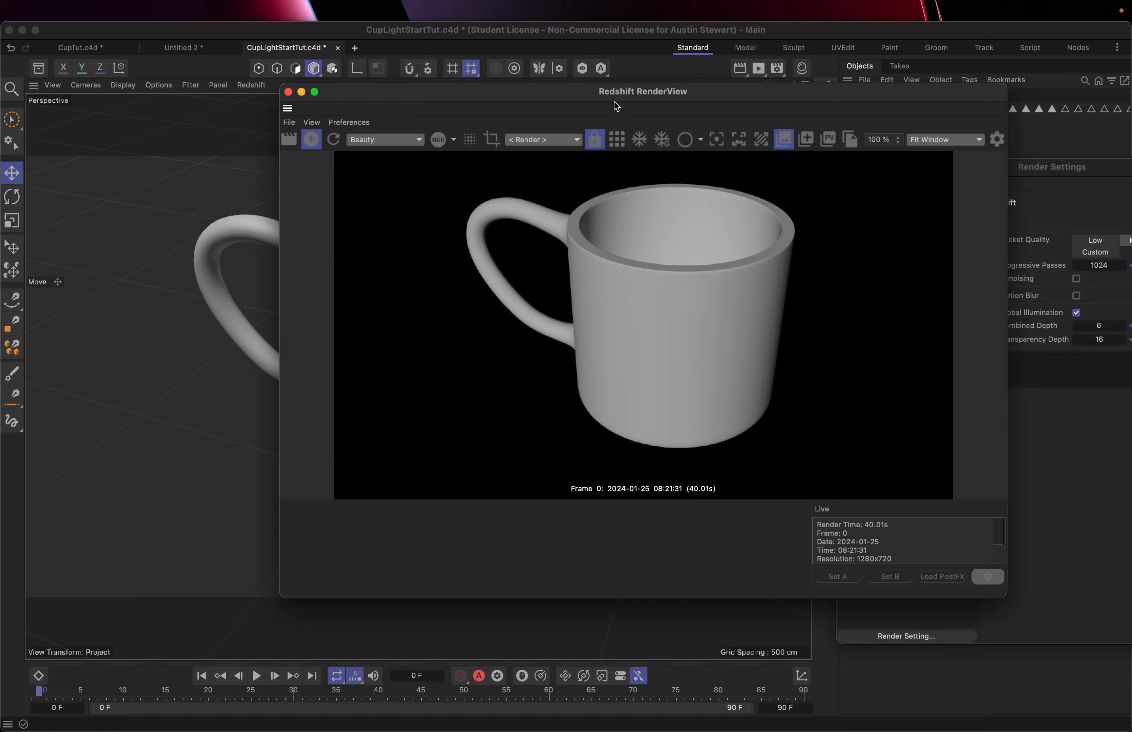
{"action": "left_click_drag", "start_coordinate": [627, 92], "coordinate": [793, 78]}
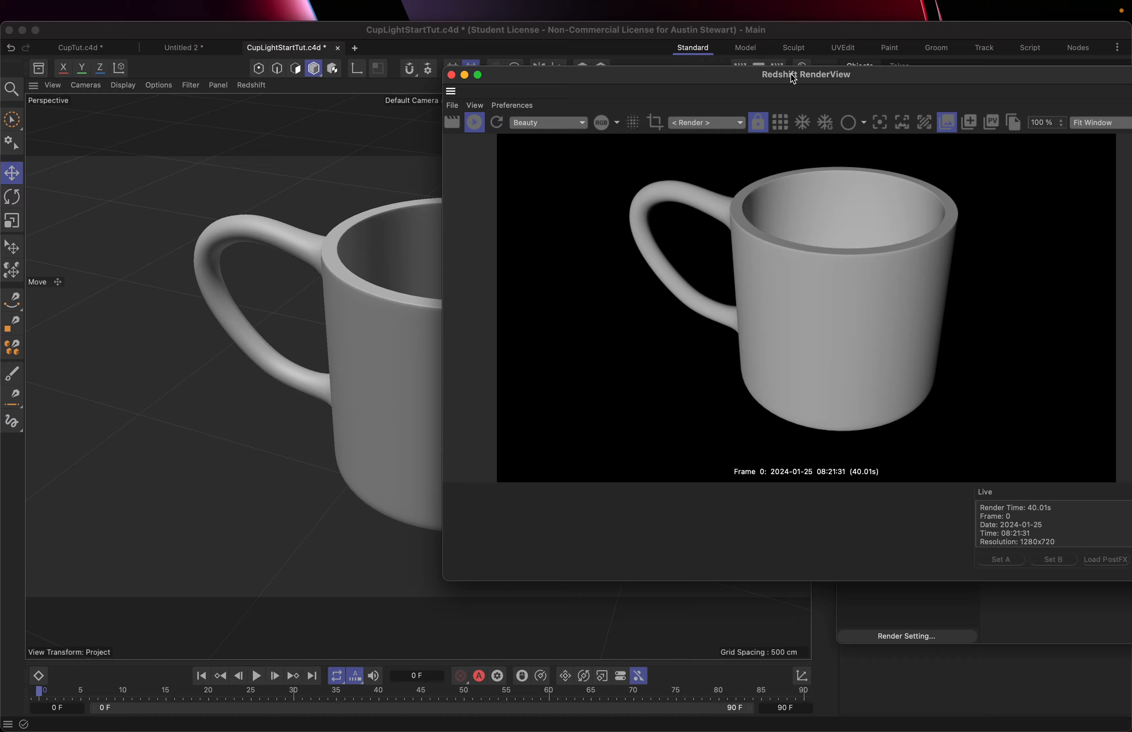
{"action": "left_click_drag", "start_coordinate": [794, 79], "coordinate": [884, 78]}
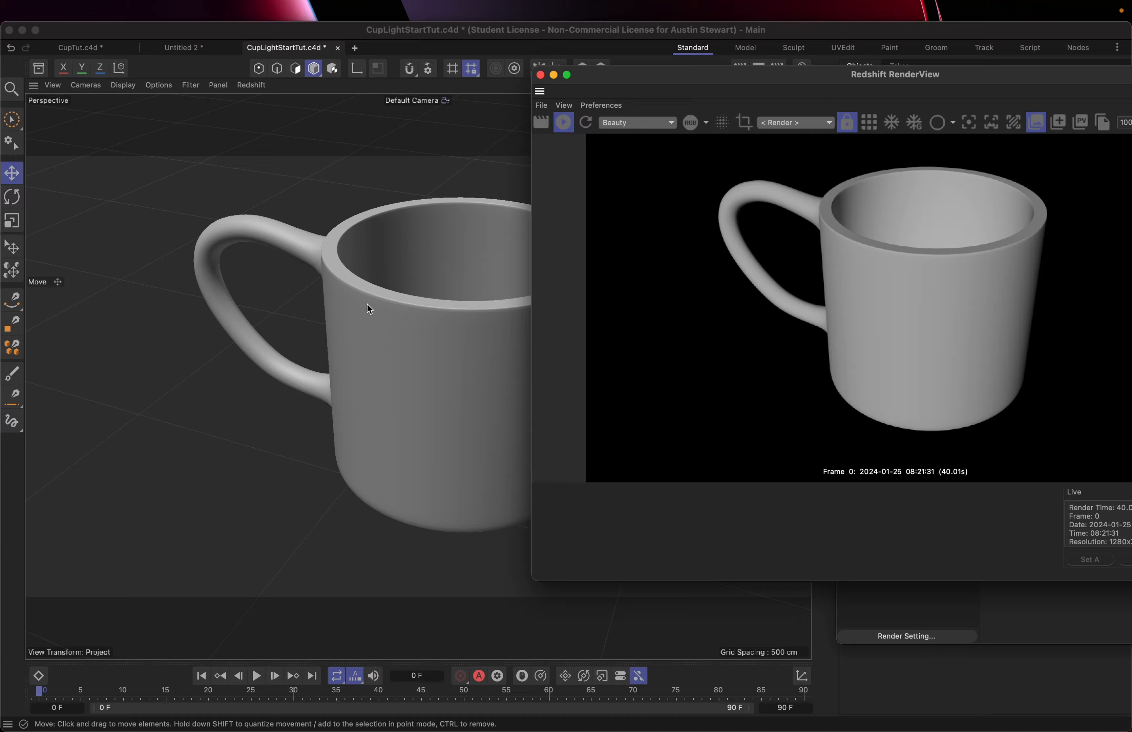
{"action": "left_click", "coordinate": [368, 326]}
{"action": "left_click_drag", "start_coordinate": [369, 326], "coordinate": [351, 331]}
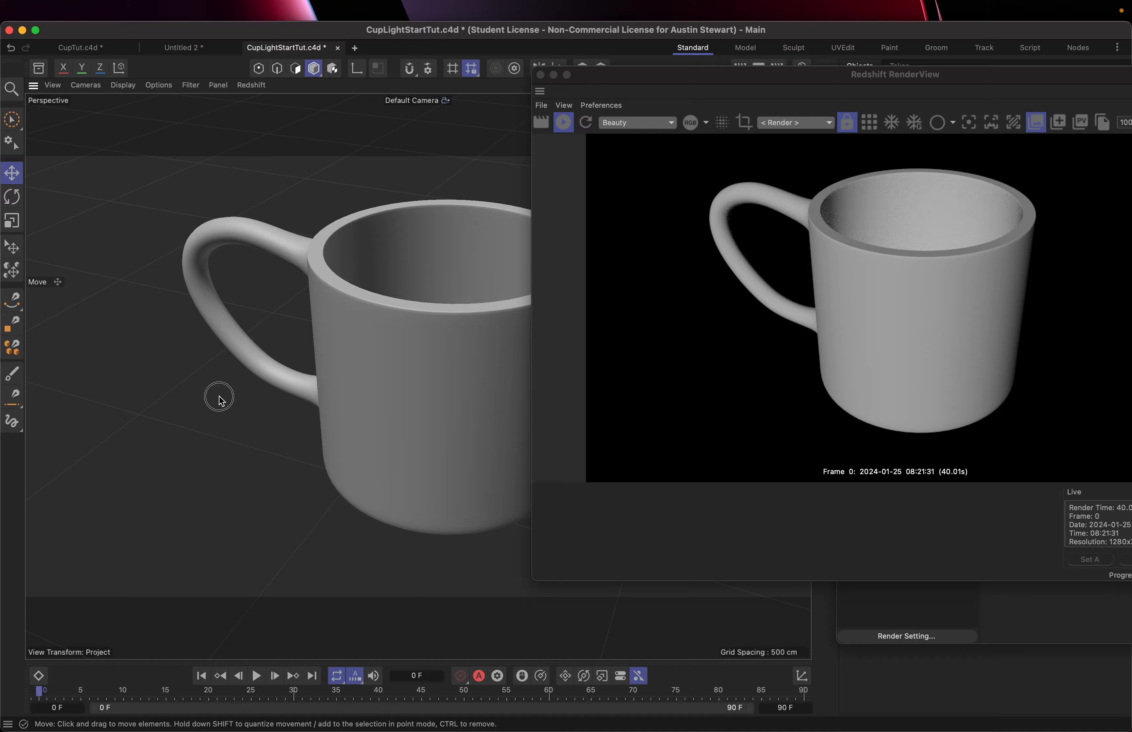
{"action": "left_click_drag", "start_coordinate": [220, 400], "coordinate": [242, 336], "text": "alt"}
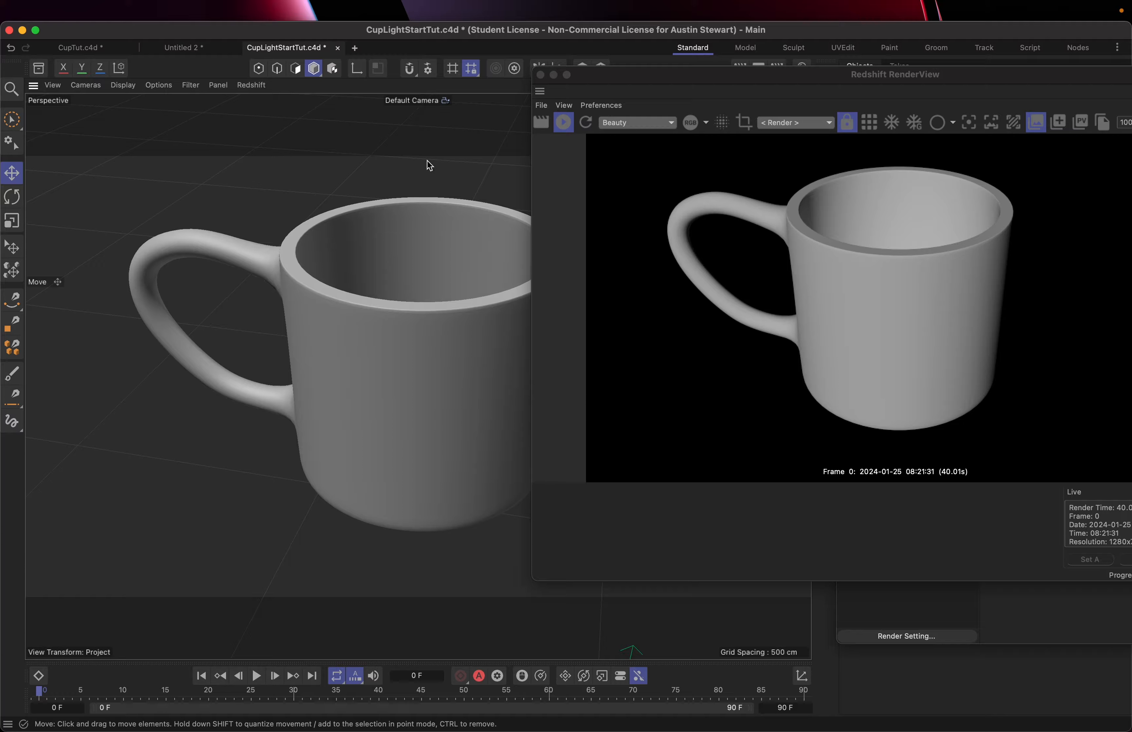
- Stop the interactive IPR render and reposition the RenderView so the cup's handle stays in view in the viewport
{"action": "left_click_drag", "start_coordinate": [707, 73], "coordinate": [414, 119]}
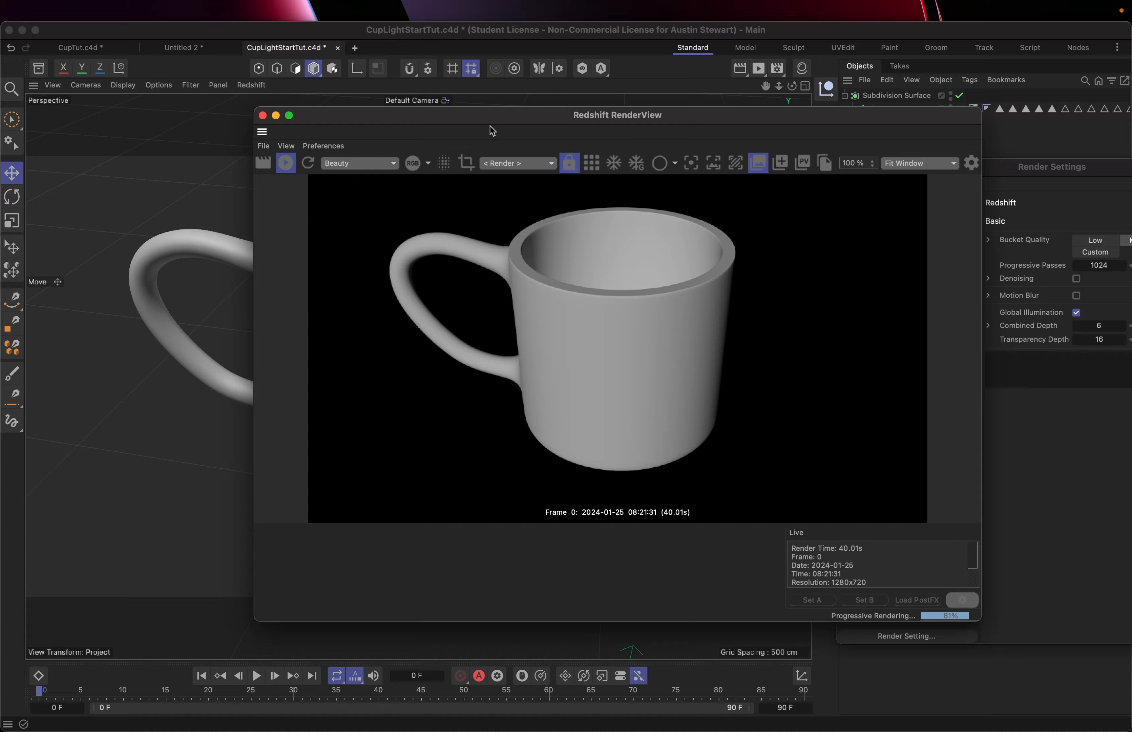
{"action": "left_click", "coordinate": [409, 119]}
{"action": "left_click_drag", "start_coordinate": [407, 119], "coordinate": [454, 166]}
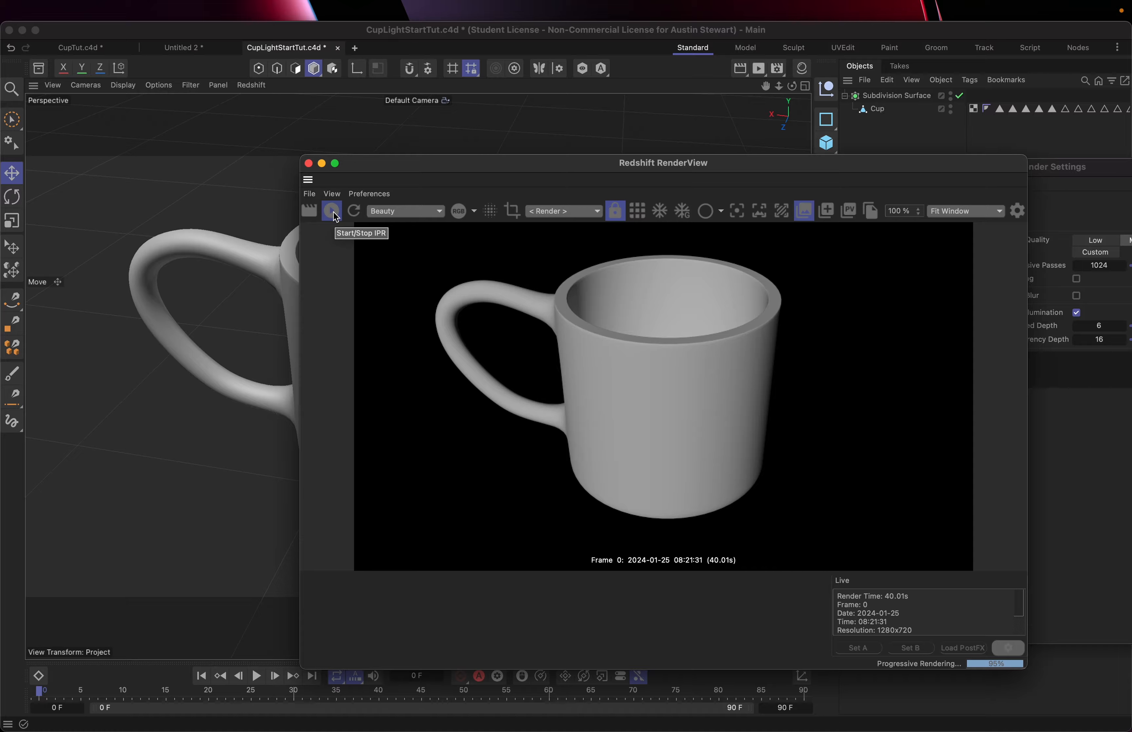
{"action": "left_click", "coordinate": [333, 212]}
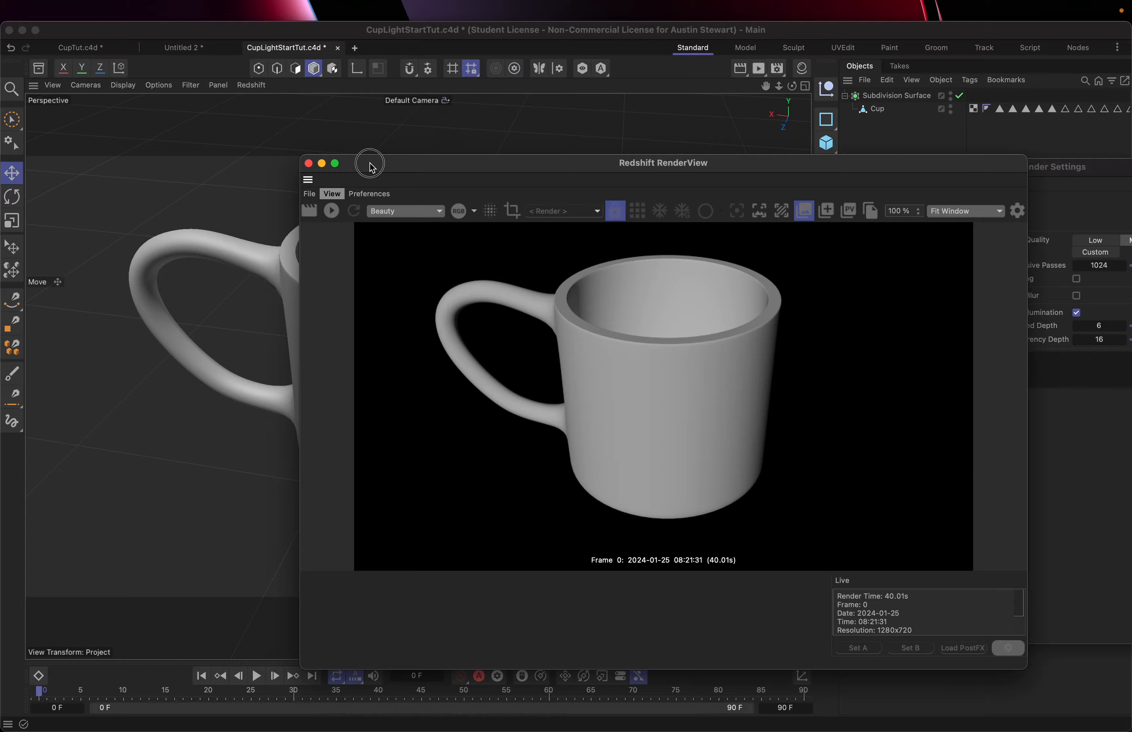
{"action": "left_click_drag", "start_coordinate": [375, 167], "coordinate": [481, 167]}
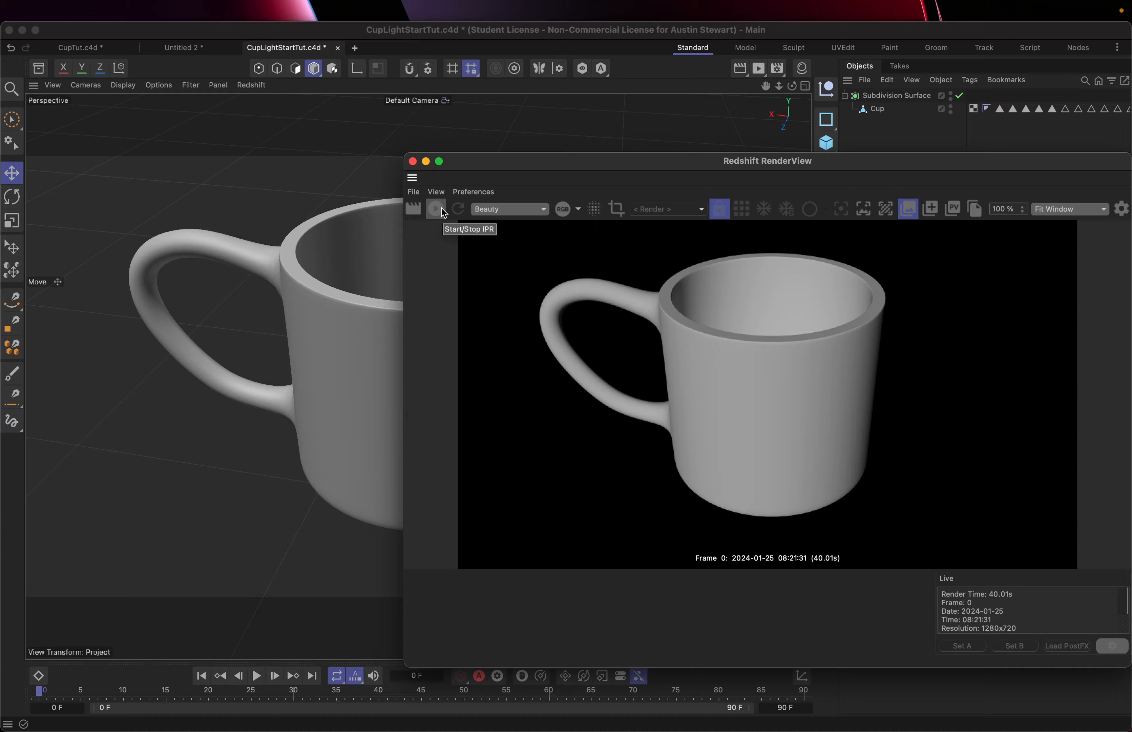
{"action": "mouse_move", "coordinate": [501, 159]}
{"action": "left_mouse_down"}
{"action": "mouse_move", "coordinate": [576, 202]}
{"action": "mouse_move", "coordinate": [495, 167]}
{"action": "left_mouse_up"}
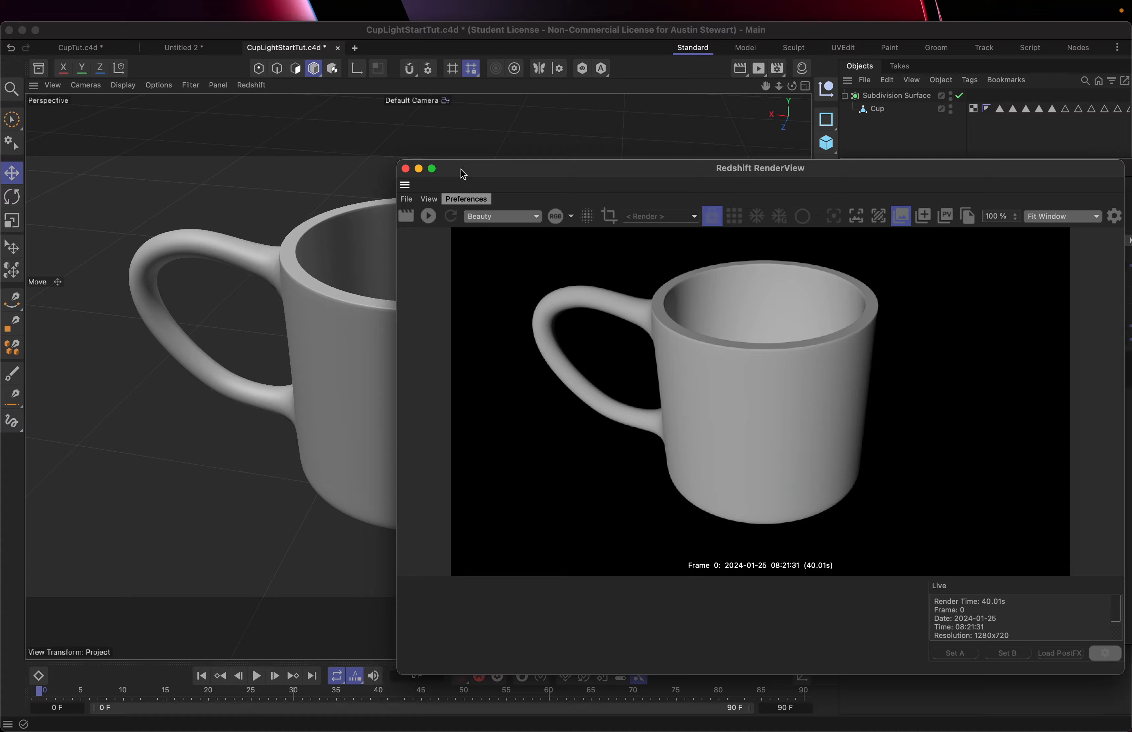
- Close the floating Redshift RenderView and the Render Settings window to clear the workspace
{"action": "left_click_drag", "start_coordinate": [463, 174], "coordinate": [428, 175]}
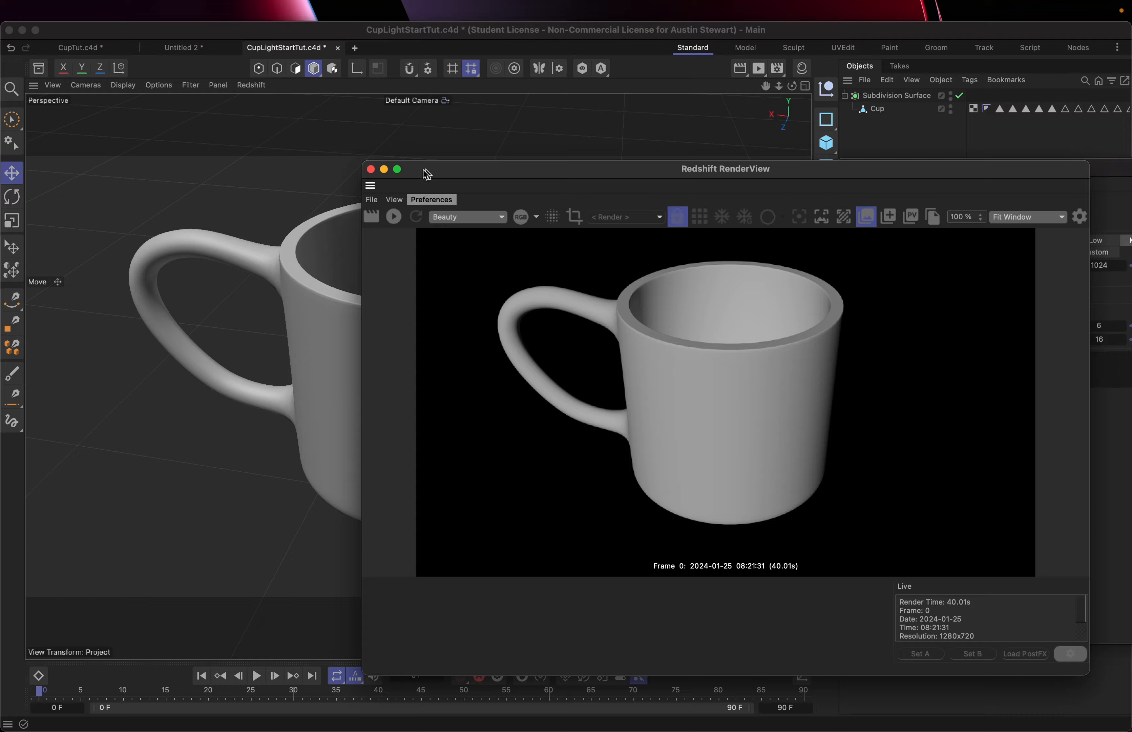
{"action": "left_click", "coordinate": [371, 169]}
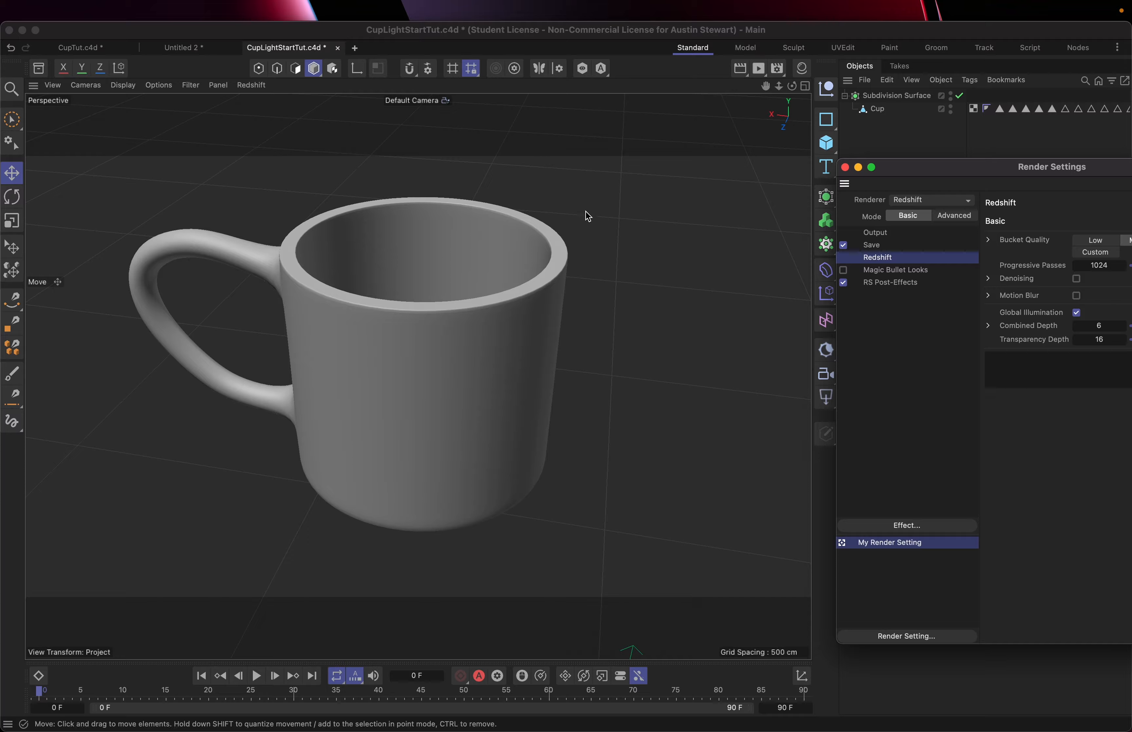
{"action": "left_click_drag", "start_coordinate": [978, 167], "coordinate": [501, 255]}
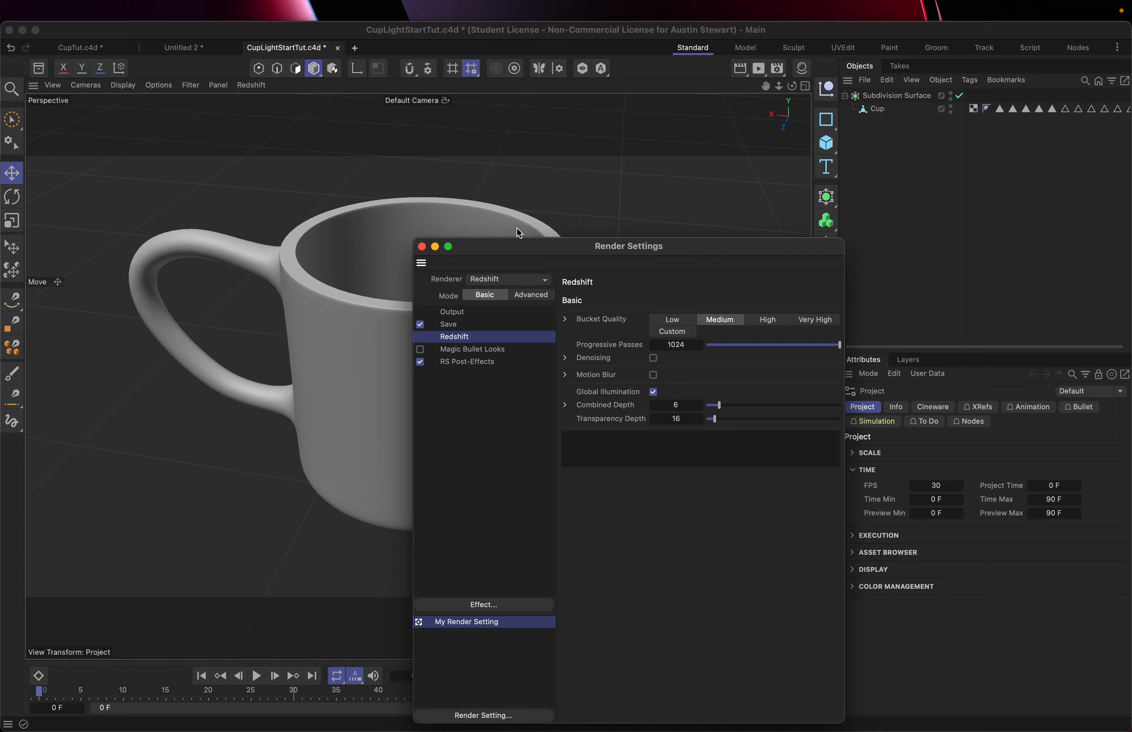
{"action": "left_click", "coordinate": [423, 246]}
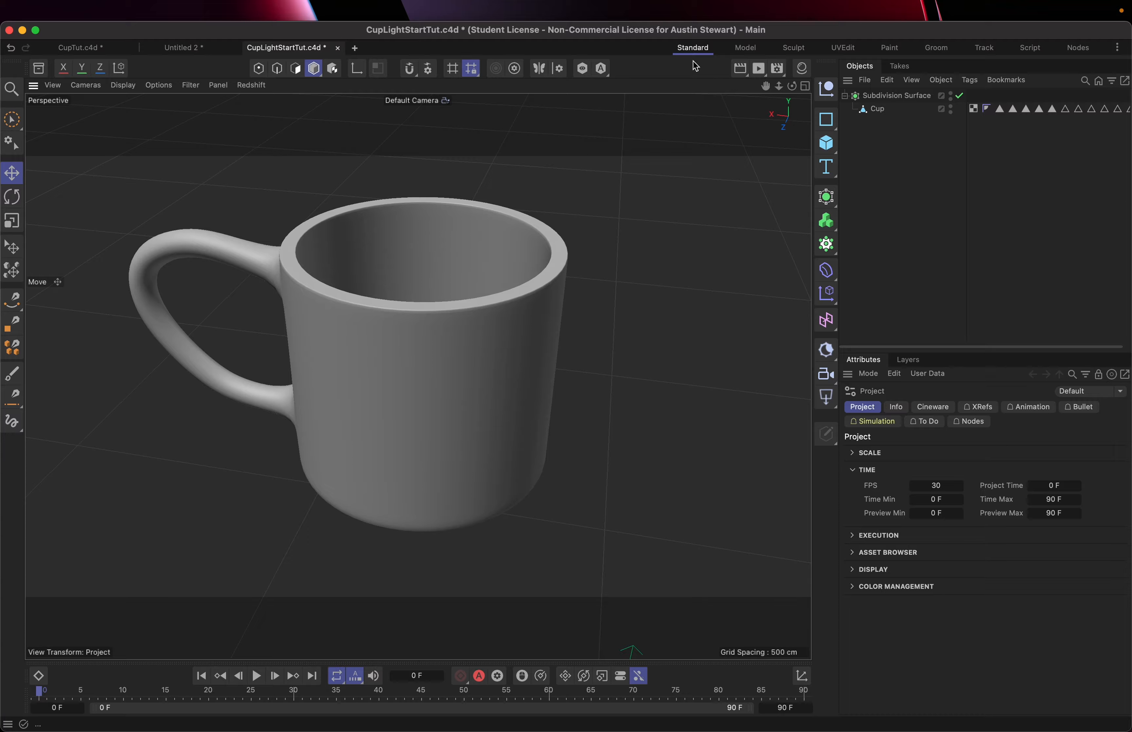
- Browse the preset workspace layouts from Model through Script, and return to the Standard layout
{"action": "left_click", "coordinate": [764, 51]}
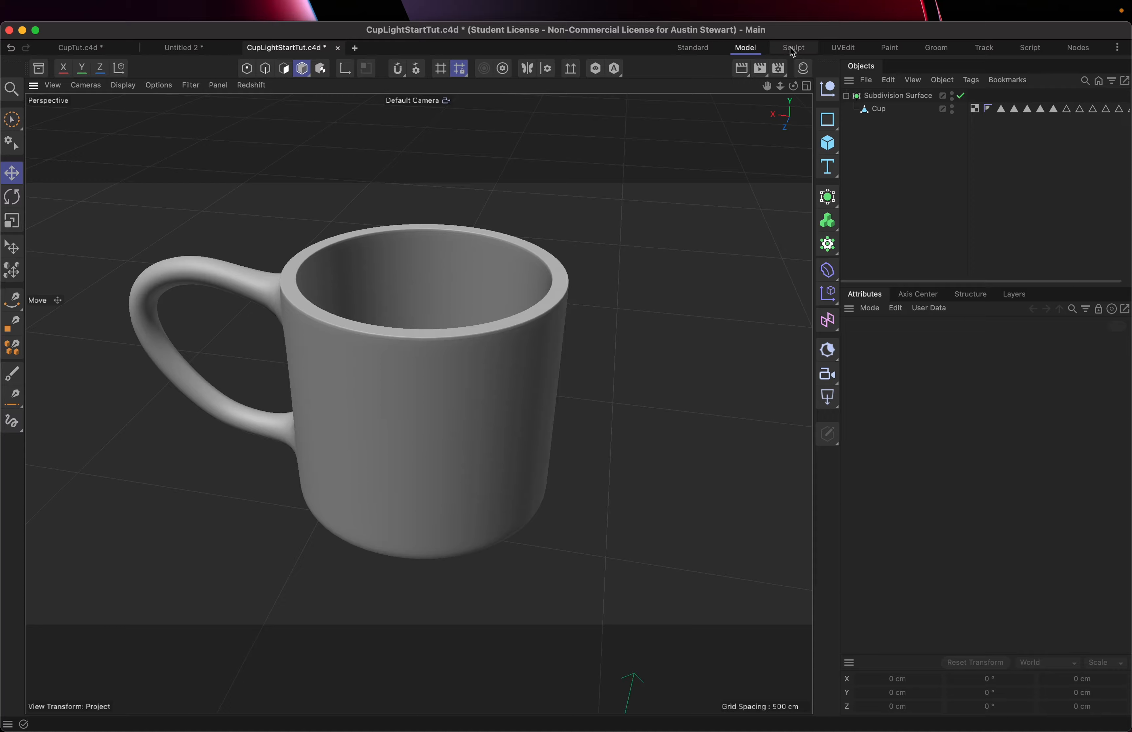
{"action": "left_click", "coordinate": [792, 47]}
{"action": "left_click", "coordinate": [842, 49]}
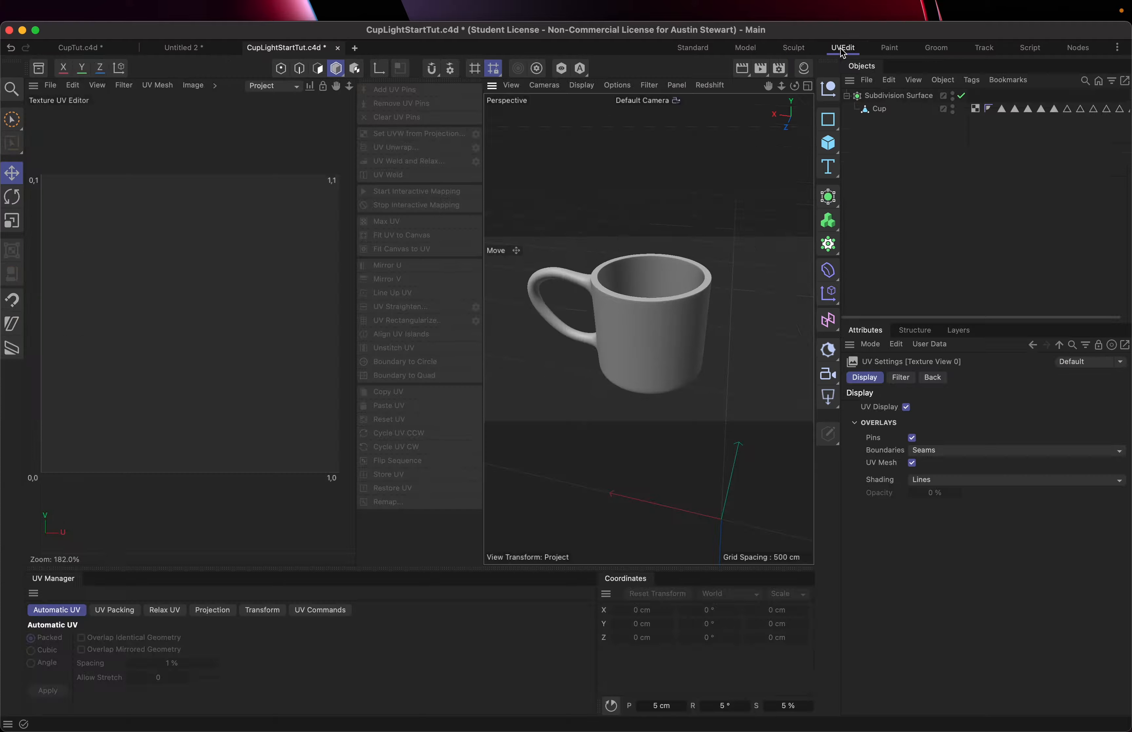
{"action": "left_click", "coordinate": [896, 52]}
{"action": "left_click", "coordinate": [939, 51]}
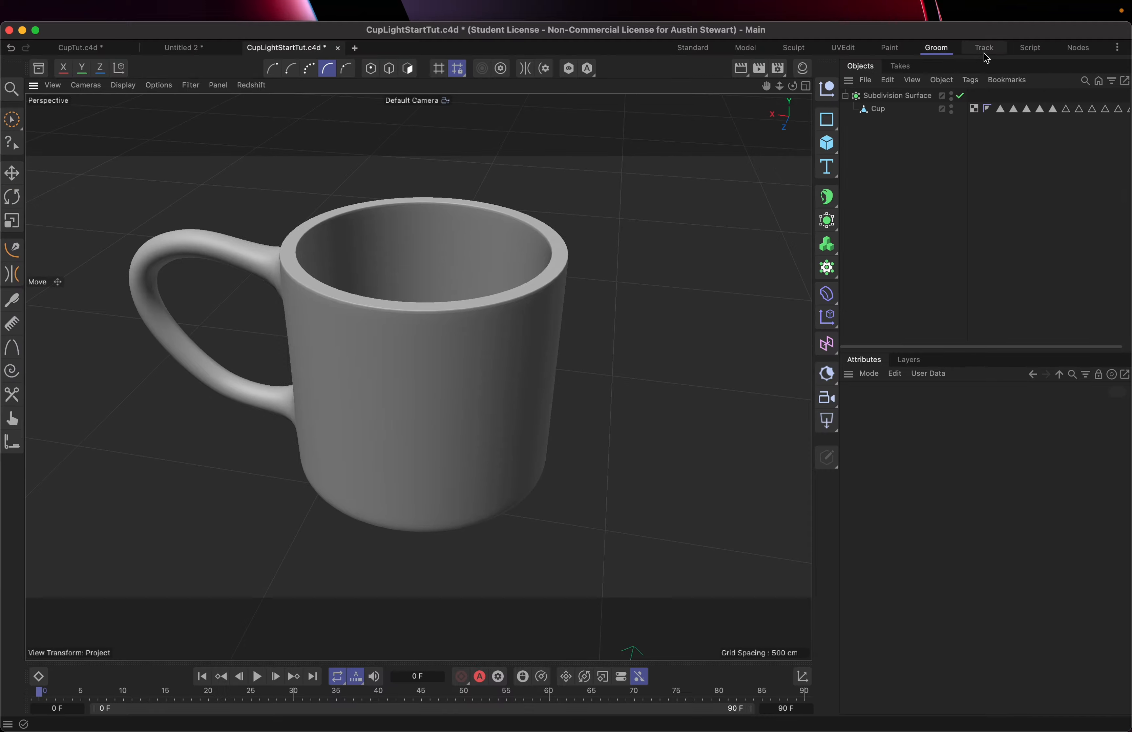
{"action": "left_click", "coordinate": [986, 49]}
{"action": "left_click", "coordinate": [1026, 52]}
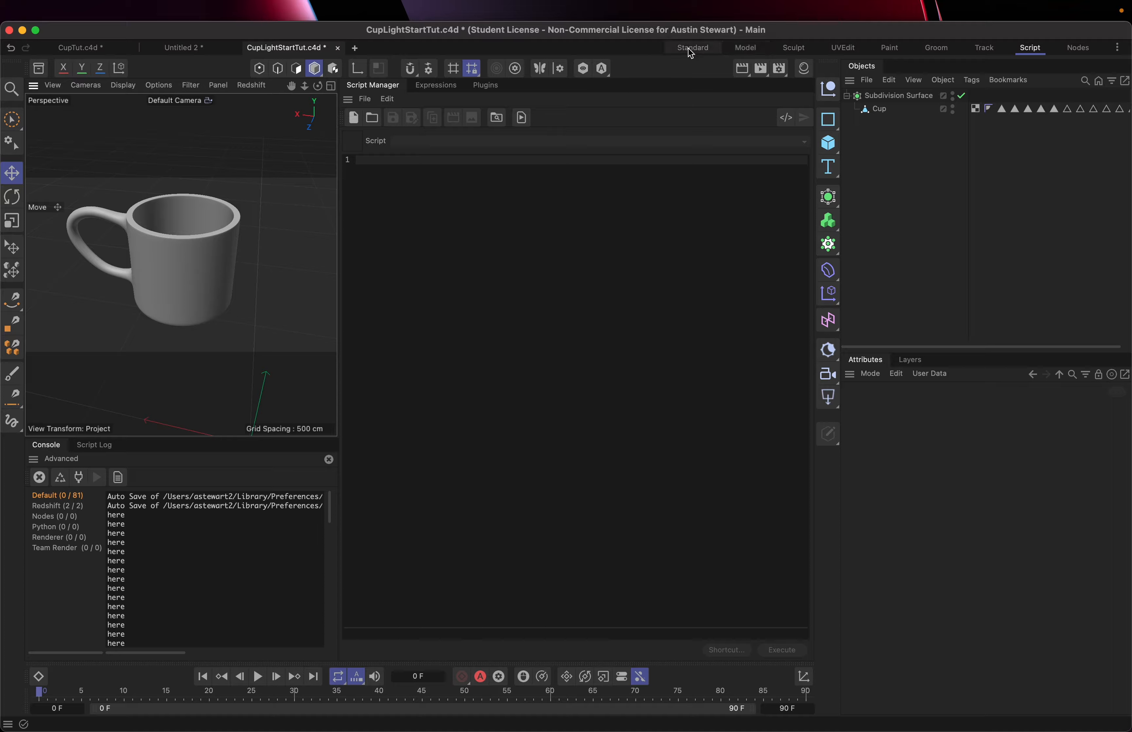
{"action": "left_click", "coordinate": [687, 48]}
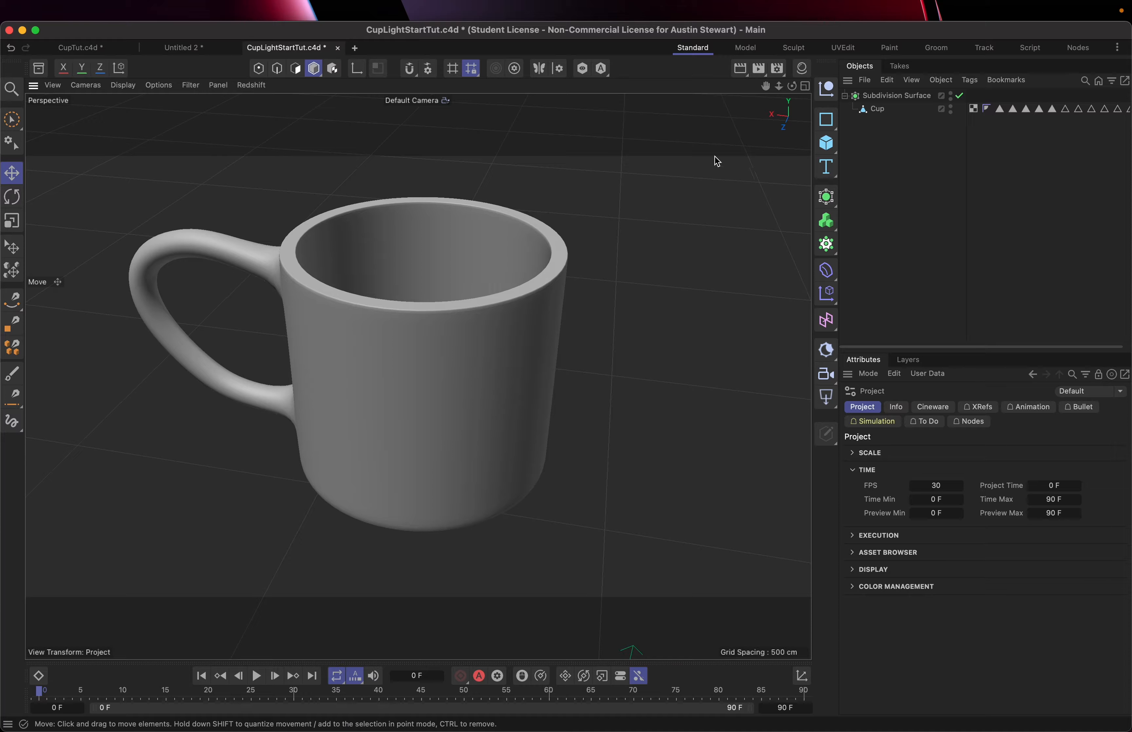
- Reopen the Redshift RenderView and move its floating window towards the viewport
{"action": "left_click", "coordinate": [759, 70]}
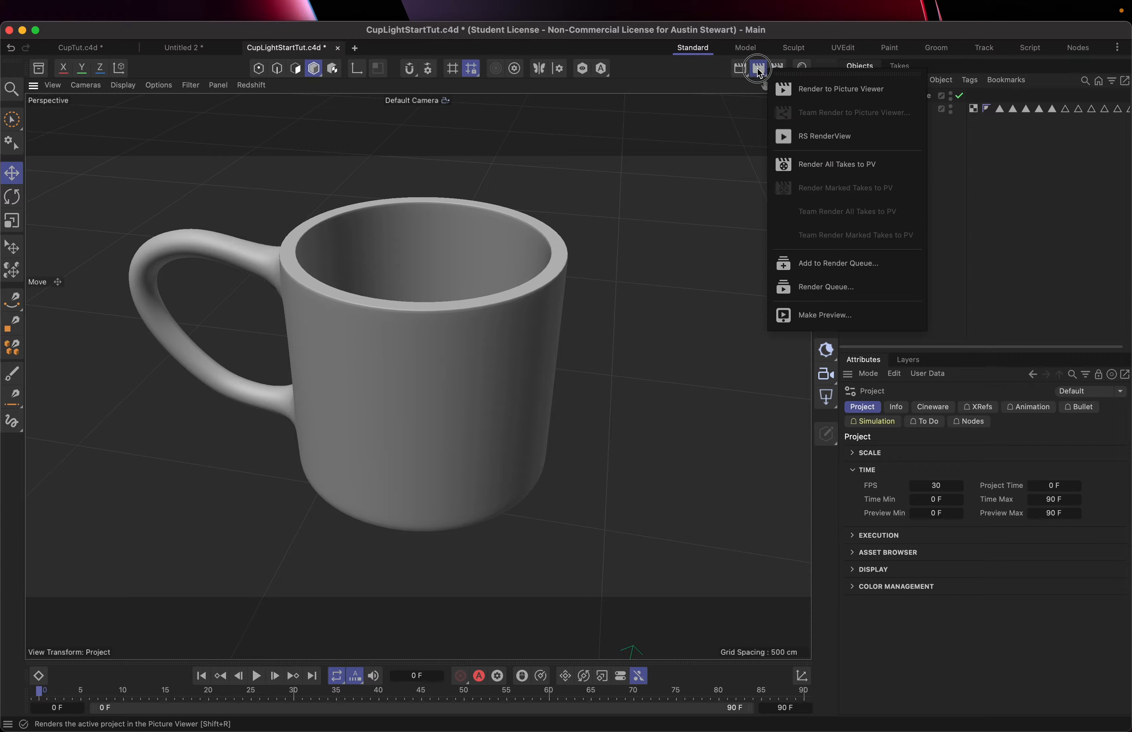
{"action": "left_click", "coordinate": [817, 137]}
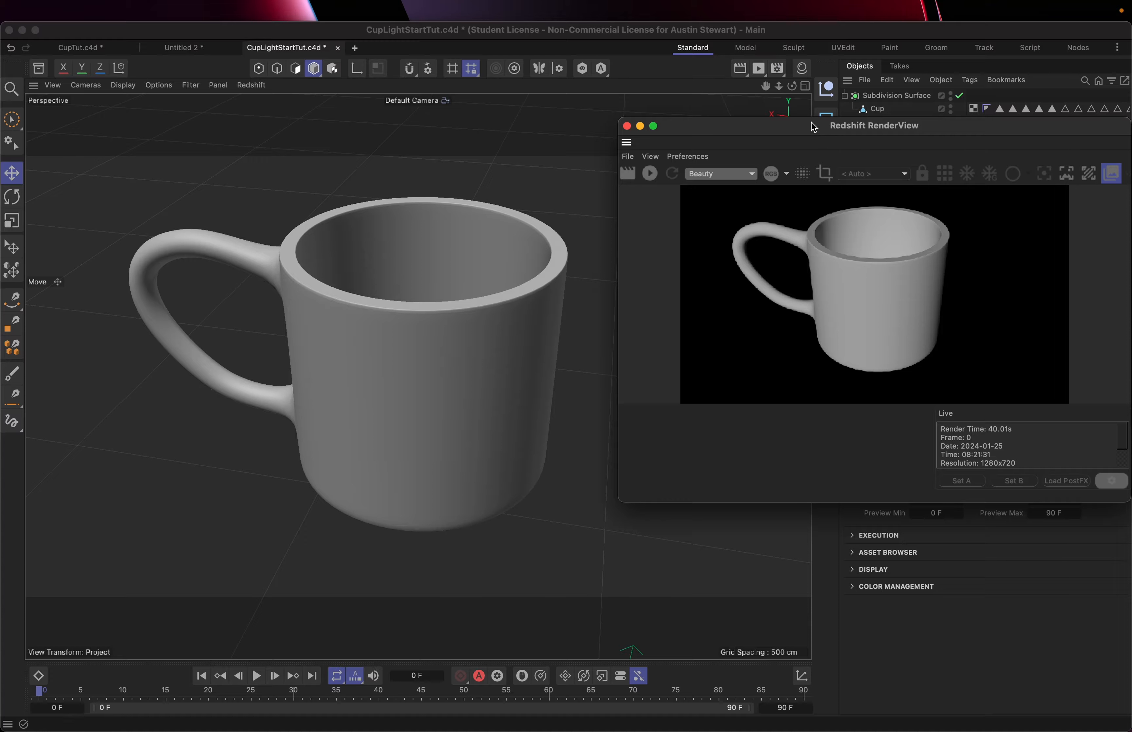
{"action": "left_click_drag", "start_coordinate": [811, 125], "coordinate": [741, 245]}
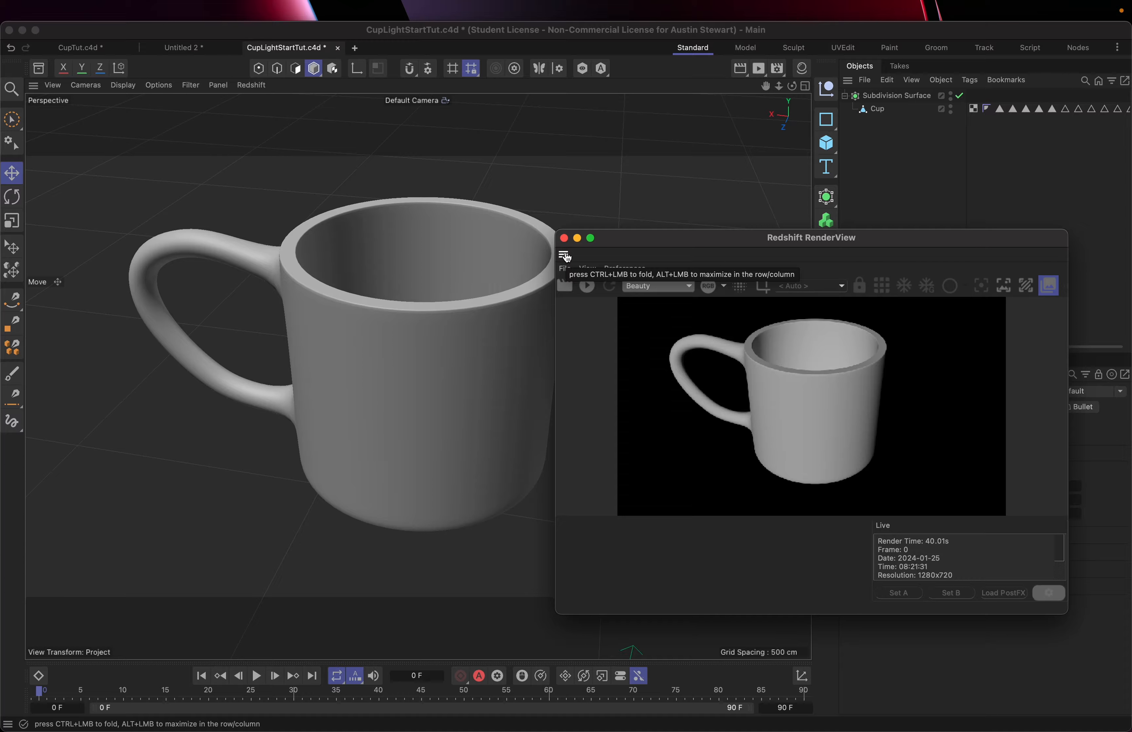
- Dock the RenderView beneath the viewport with more height, and briefly run the interactive IPR render
{"action": "left_click_drag", "start_coordinate": [564, 255], "coordinate": [421, 450]}
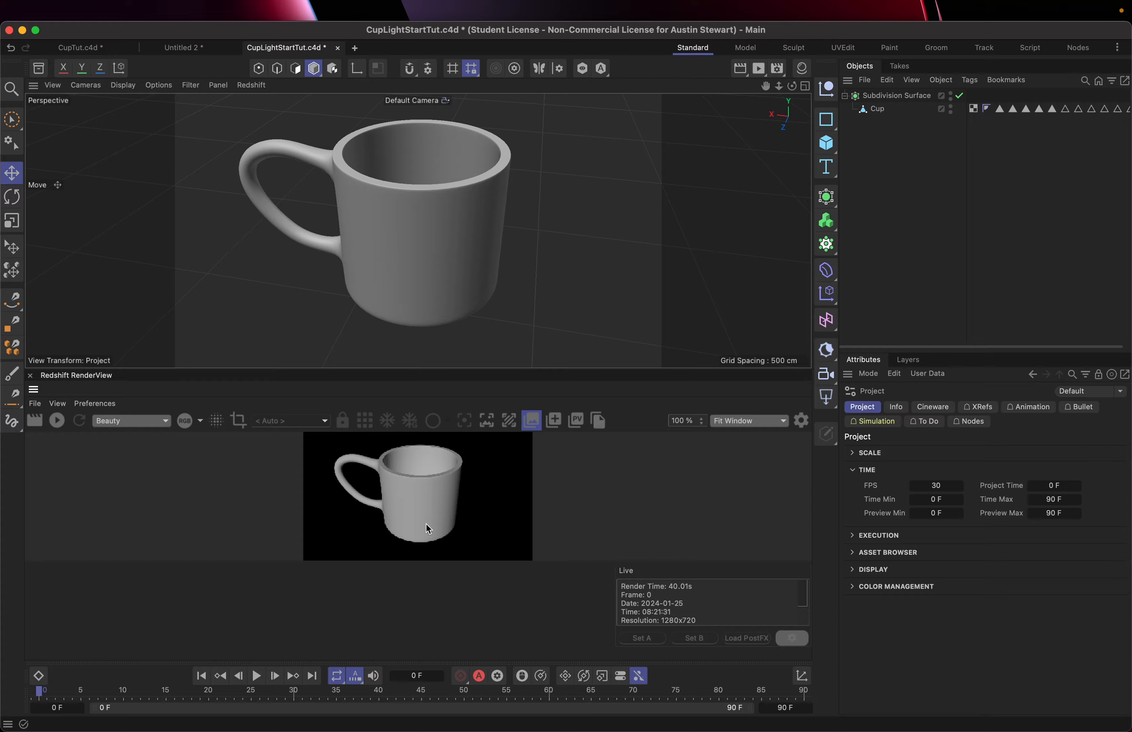
{"action": "left_click_drag", "start_coordinate": [427, 369], "coordinate": [427, 342]}
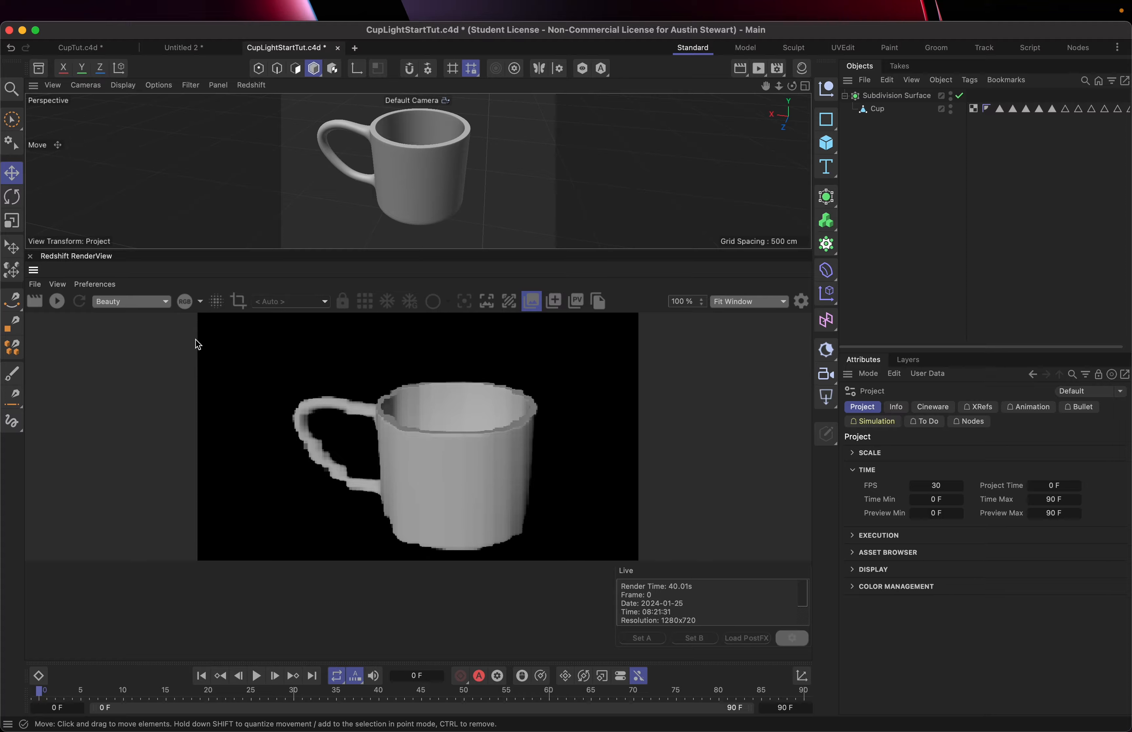
{"action": "left_click", "coordinate": [57, 301]}
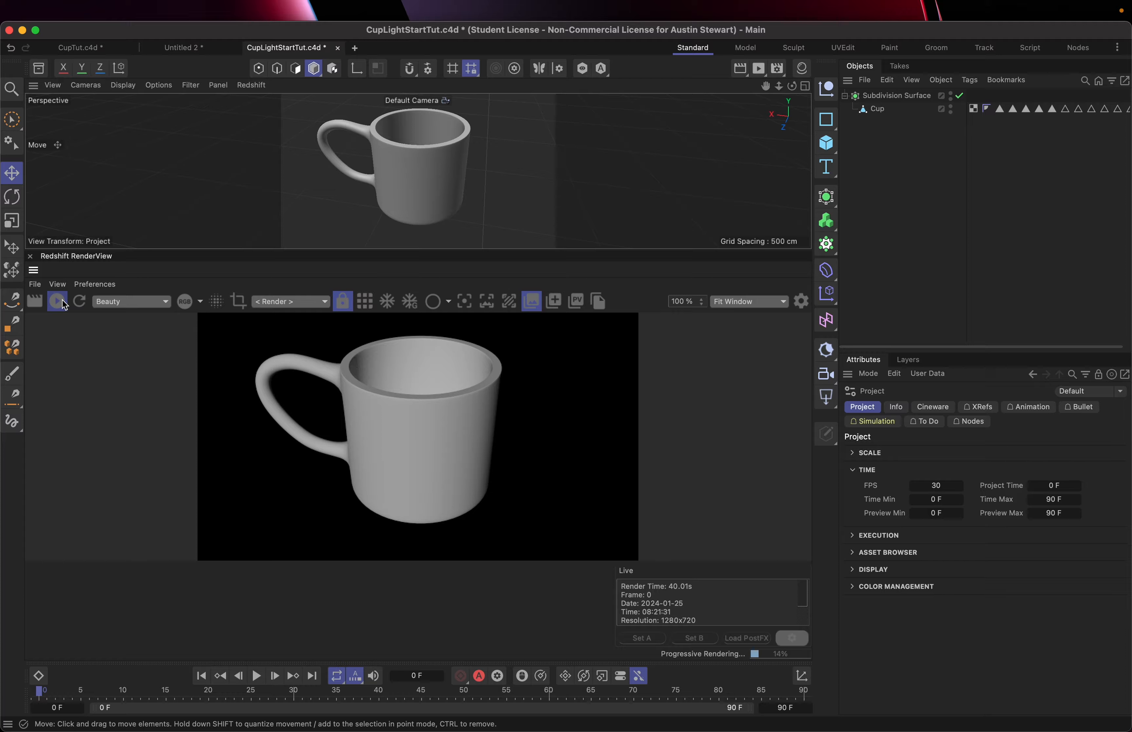
{"action": "left_click", "coordinate": [65, 304]}
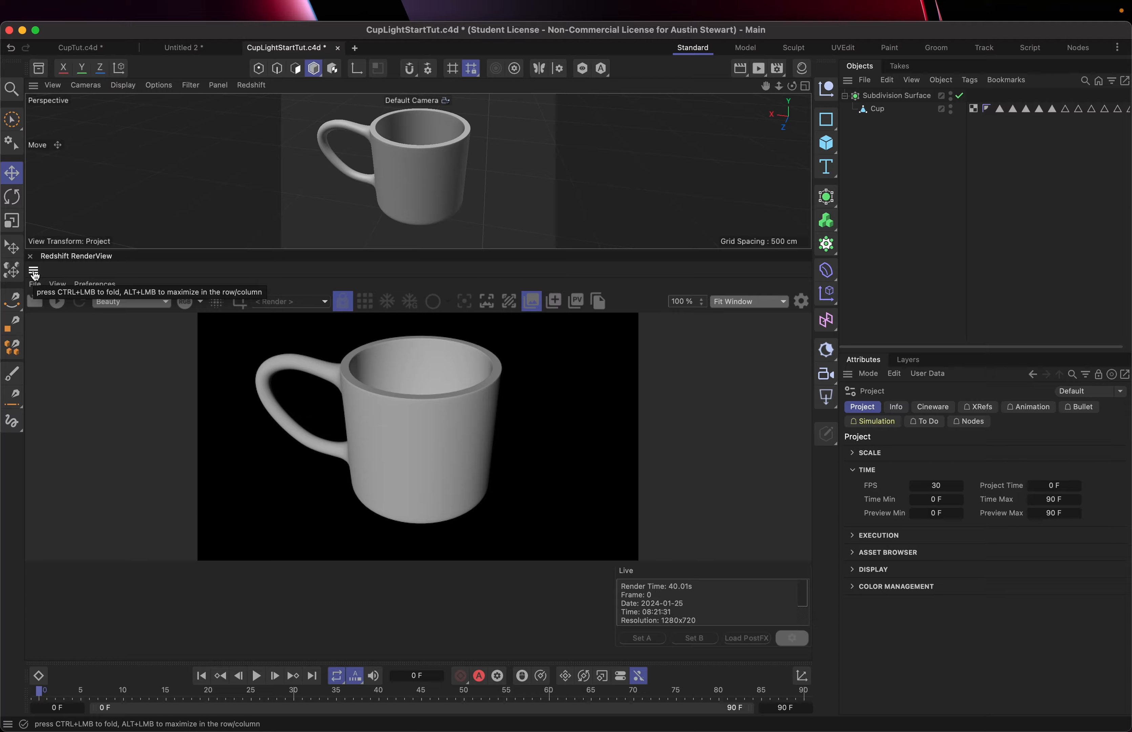
- Dock the RenderView side by side with the viewport and adjust the divider so both have about equal width
{"action": "left_click_drag", "start_coordinate": [33, 271], "coordinate": [823, 281]}
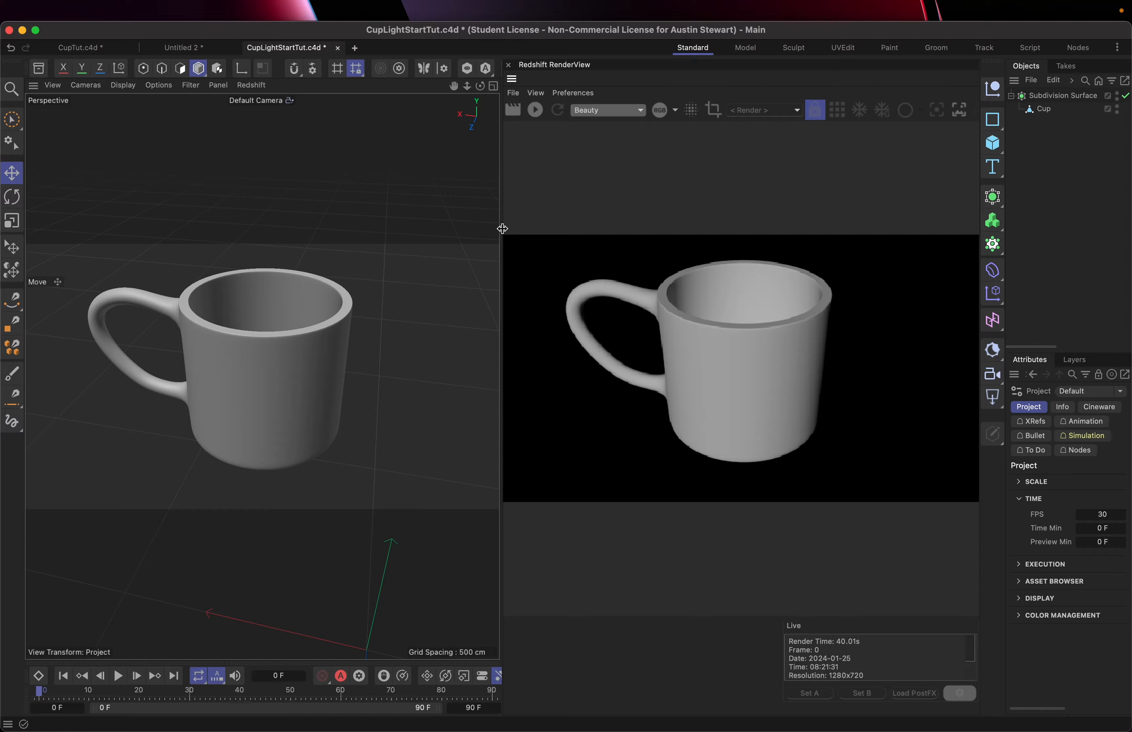
{"action": "left_click_drag", "start_coordinate": [499, 227], "coordinate": [469, 219]}
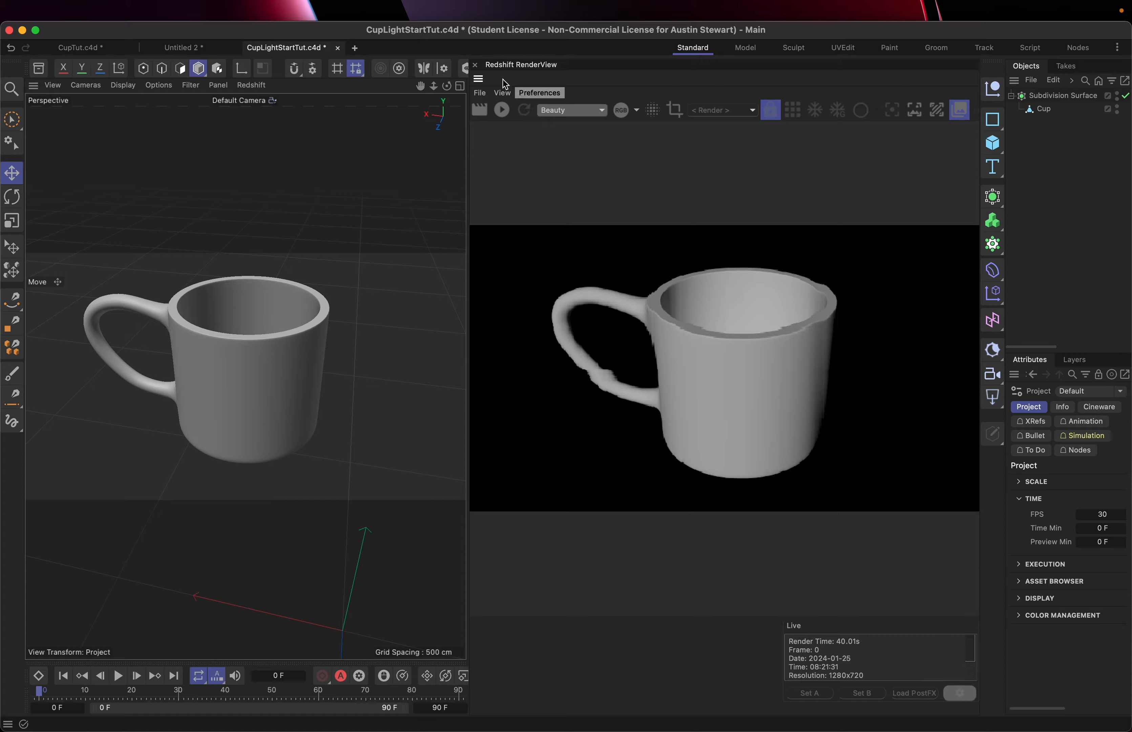
{"action": "scroll", "coordinate": [447, 70], "scroll_direction": "right", "scroll_amount": 3}
{"action": "scroll", "coordinate": [447, 70], "scroll_direction": "left", "scroll_amount": 3}
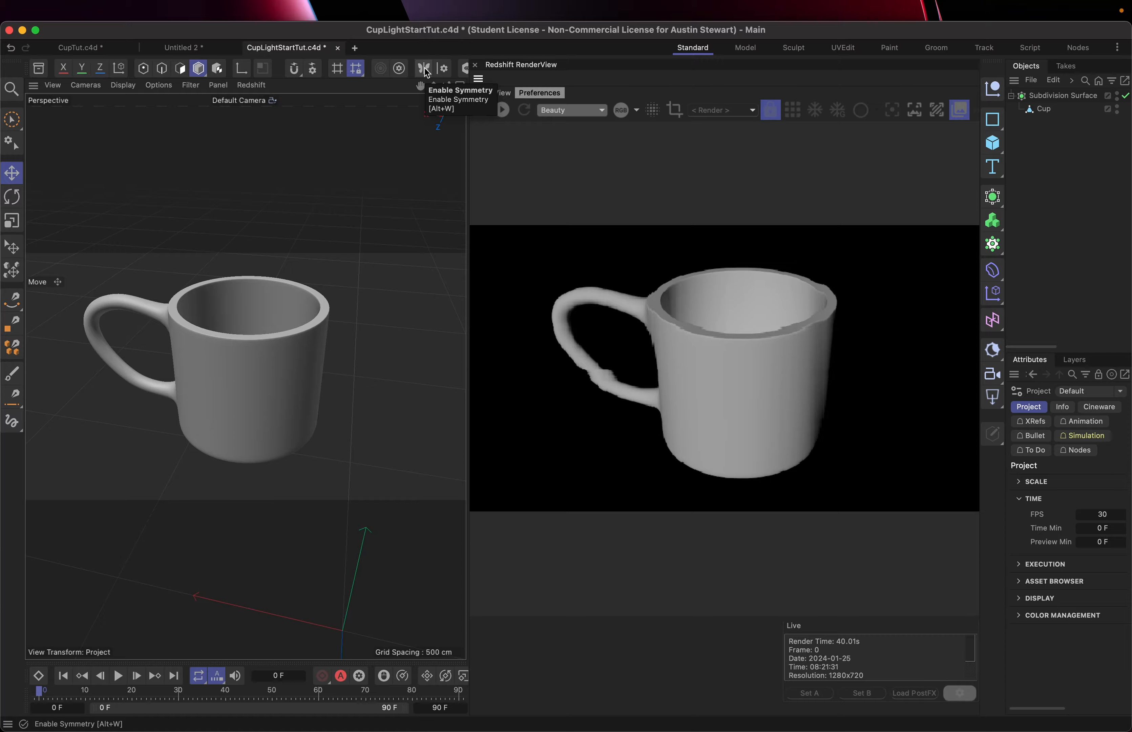
{"action": "scroll", "coordinate": [428, 72], "scroll_direction": "right", "scroll_amount": 3}
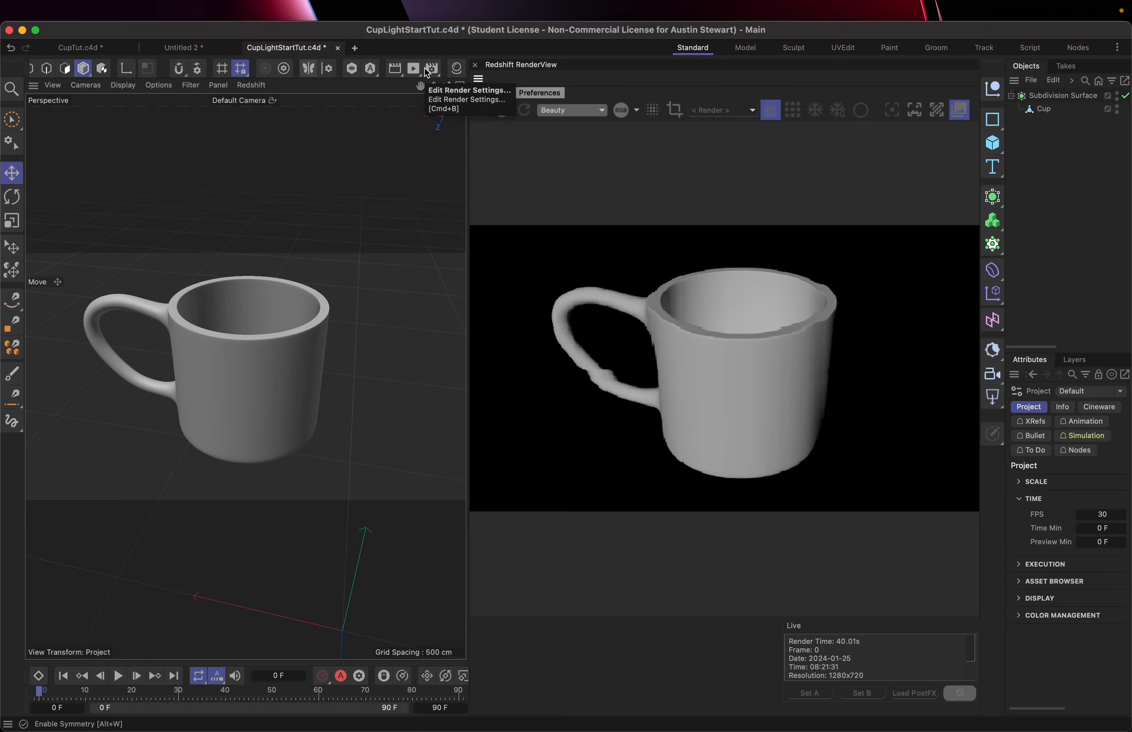
{"action": "scroll", "coordinate": [428, 72], "scroll_direction": "right", "scroll_amount": 4}
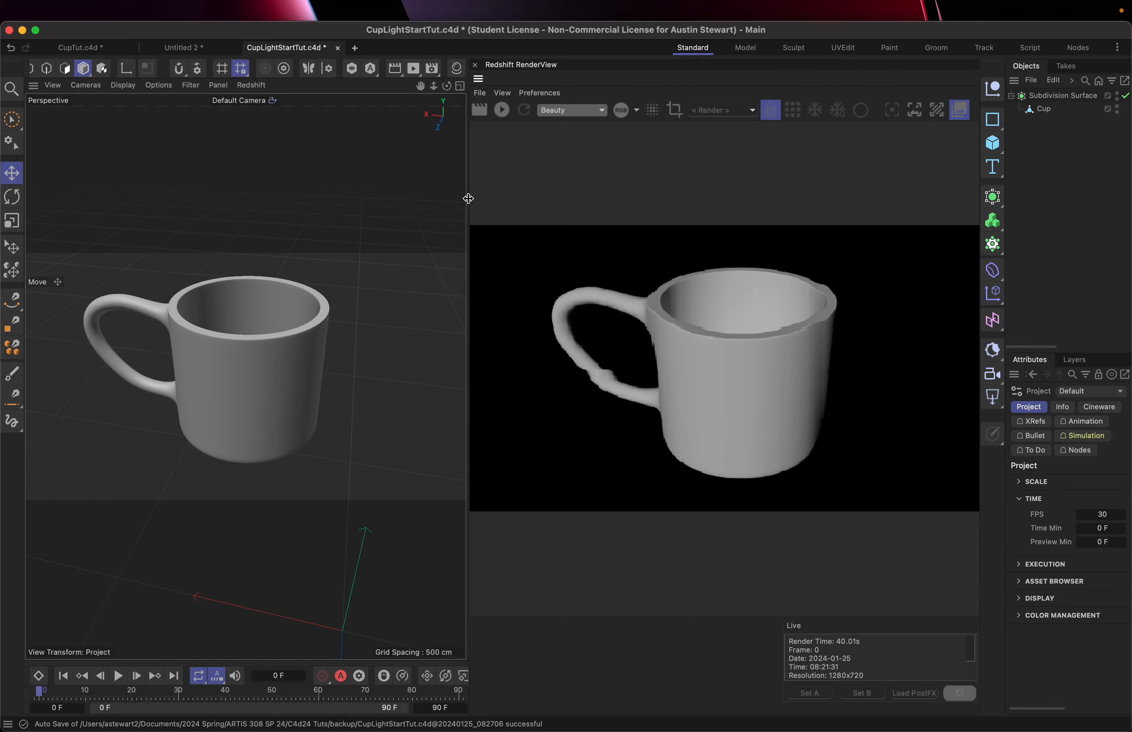
{"action": "left_click_drag", "start_coordinate": [468, 202], "coordinate": [497, 258]}
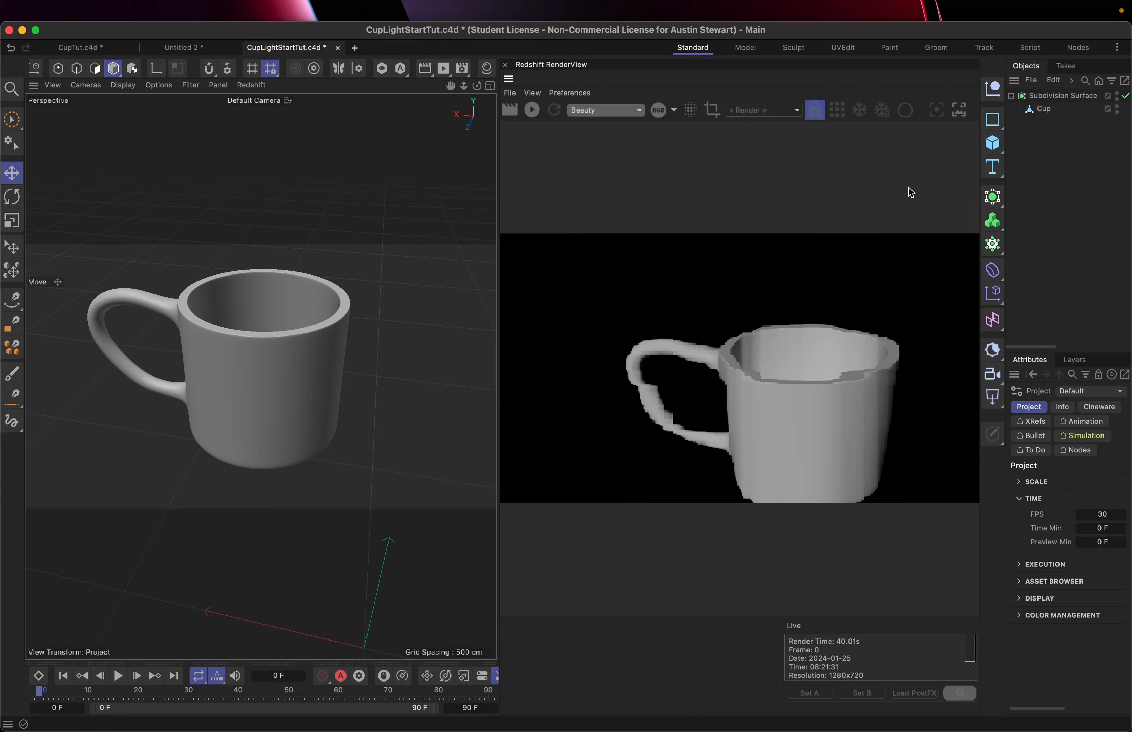
- Save the current workspace as a new layout file named #$09Redshifty.l4d in the layout folder
{"action": "left_click", "coordinate": [1117, 49]}
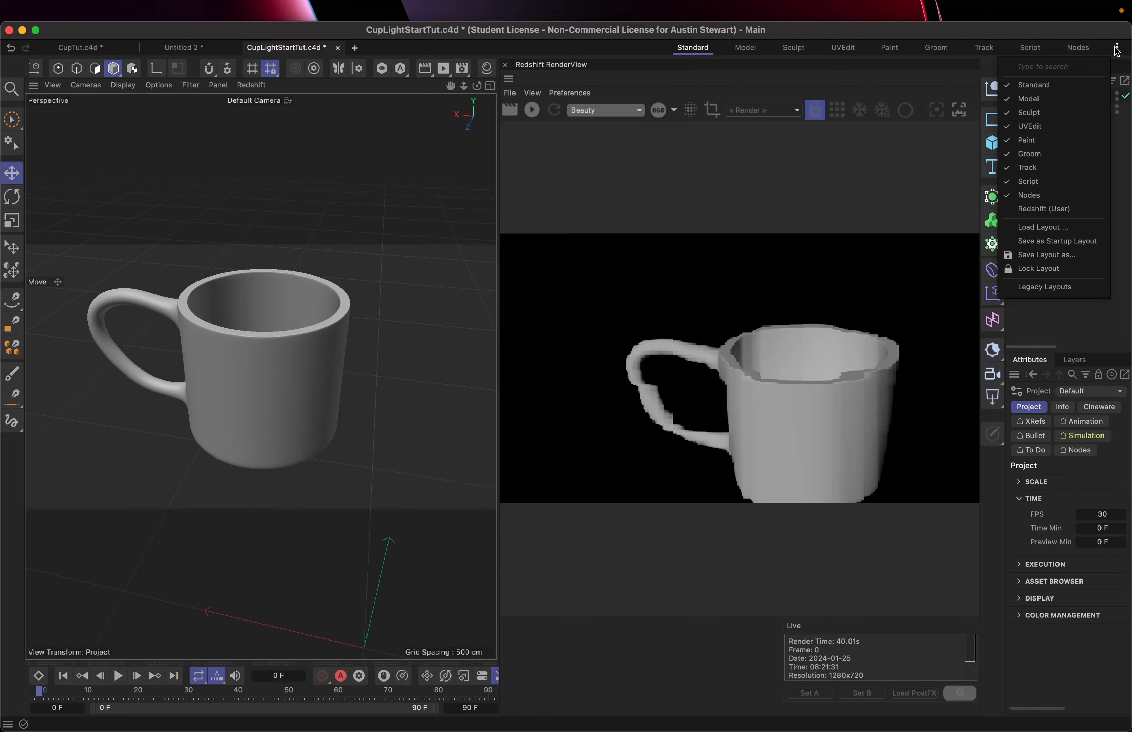
{"action": "left_click", "coordinate": [1061, 260]}
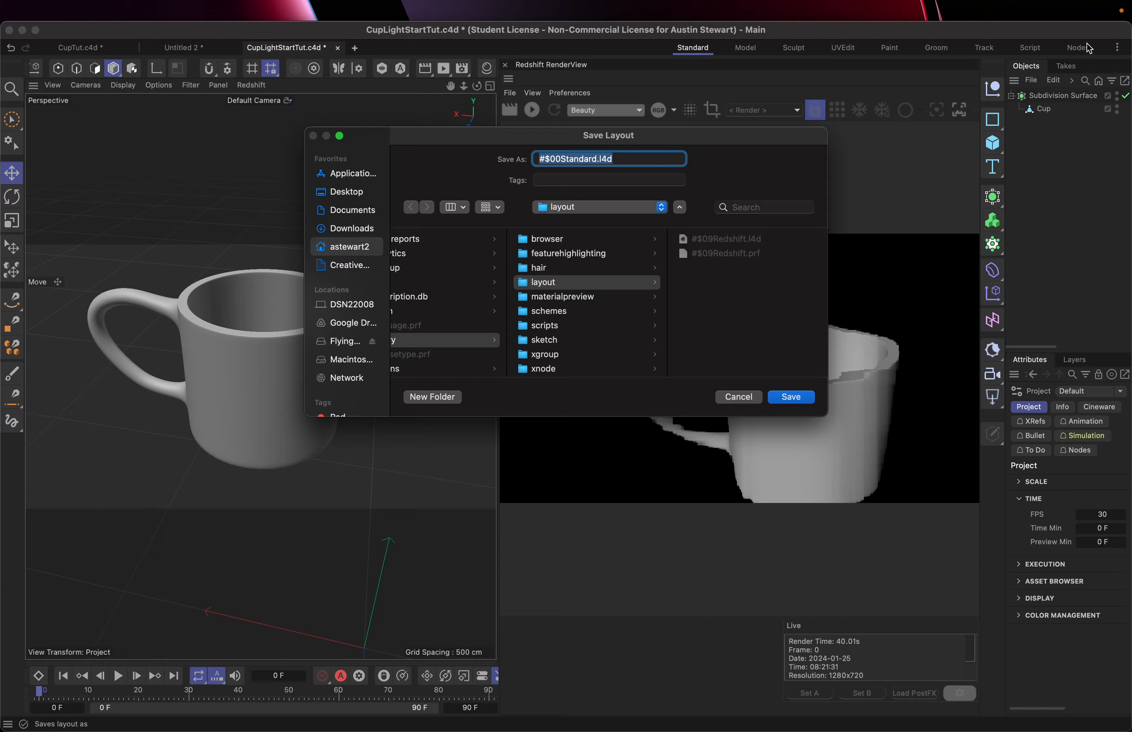
{"action": "left_click", "coordinate": [560, 159]}
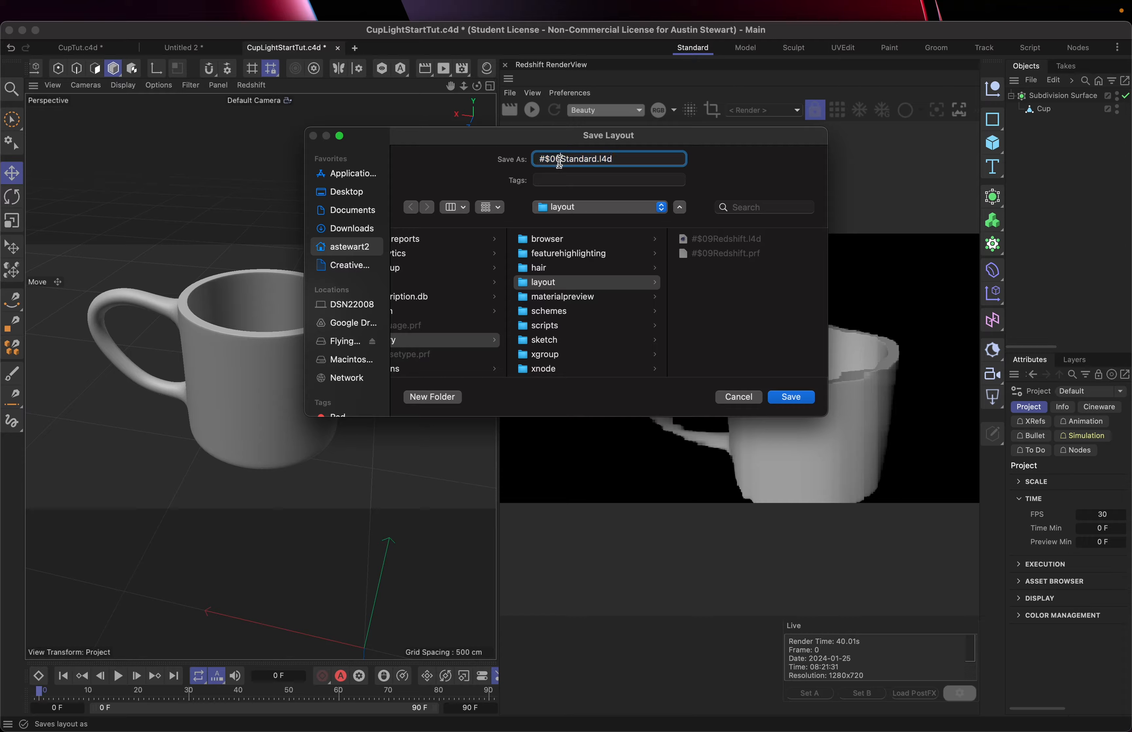
{"action": "key", "text": "BackSpace"}
{"action": "type", "text": "9"}
{"action": "key", "text": "Delete"}
{"action": "key", "text": "Delete"}
{"action": "key", "text": "Delete"}
{"action": "key", "text": "Delete"}
{"action": "key", "text": "Delete"}
{"action": "key", "text": "Delete"}
{"action": "key", "text": "Delete"}
{"action": "key", "text": "Delete"}
{"action": "type", "text": "Redshifty"}
{"action": "left_click", "coordinate": [788, 396]}
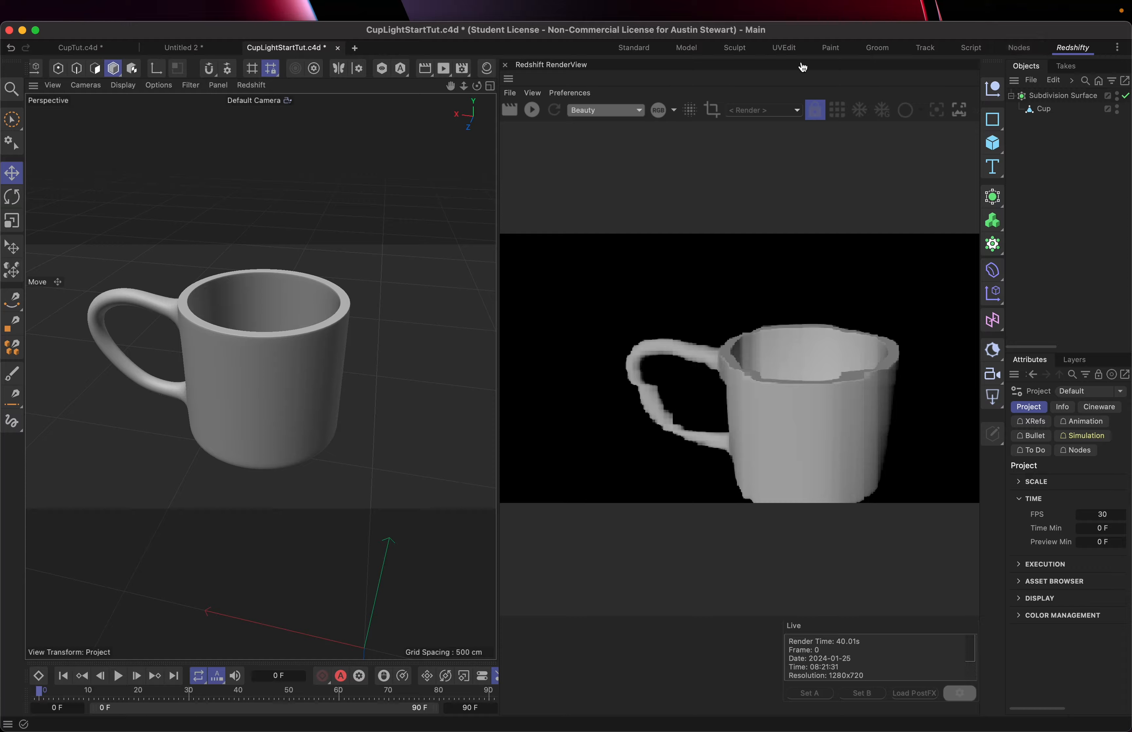
- Test the saved layout by switching to Standard and back to Redshifty, and start the interactive IPR render
{"action": "left_click", "coordinate": [640, 50]}
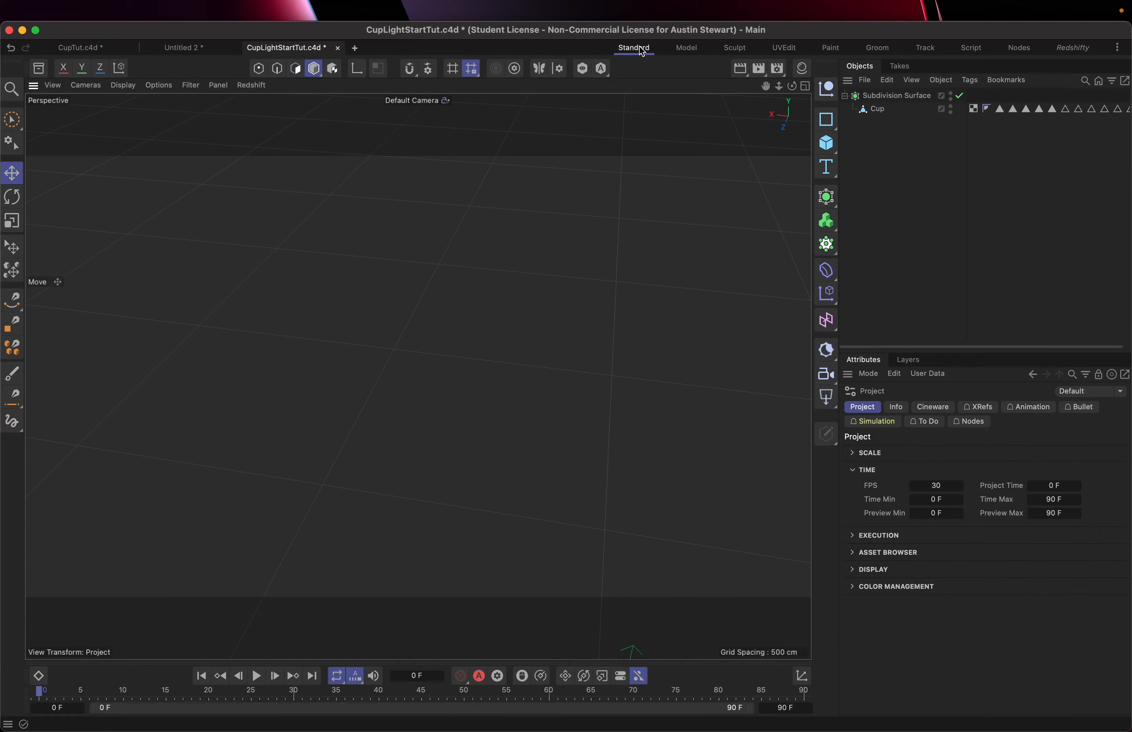
{"action": "left_click", "coordinate": [1073, 49]}
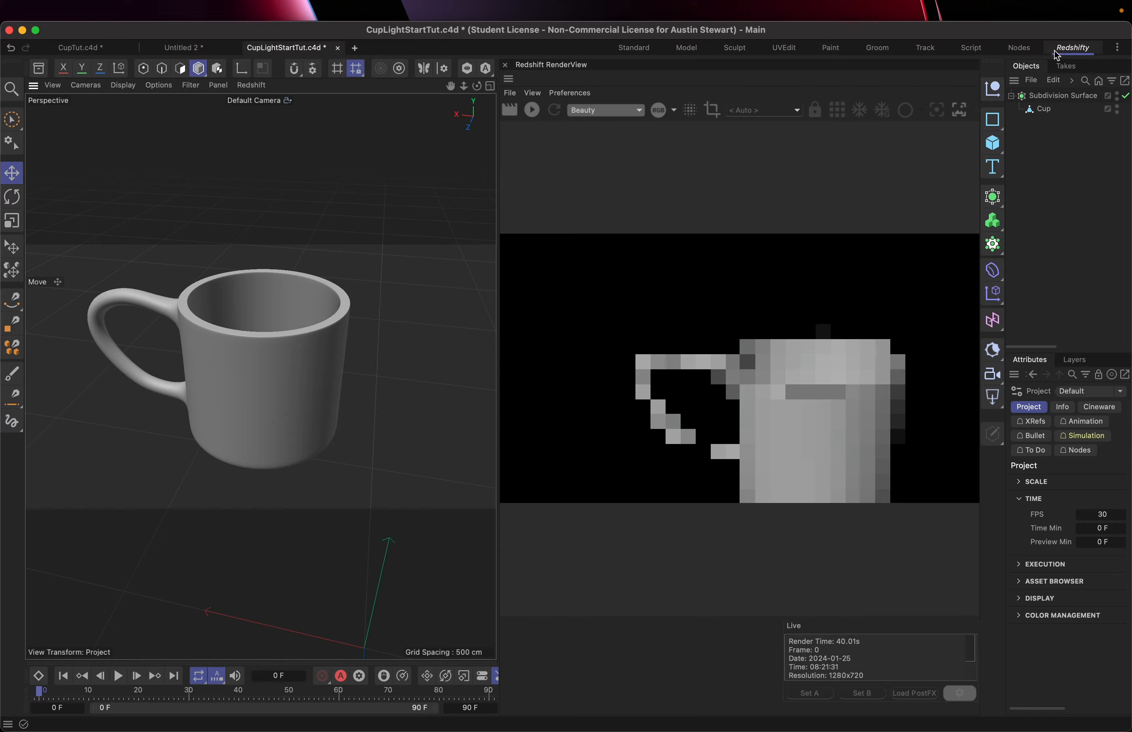
{"action": "left_click", "coordinate": [532, 112]}
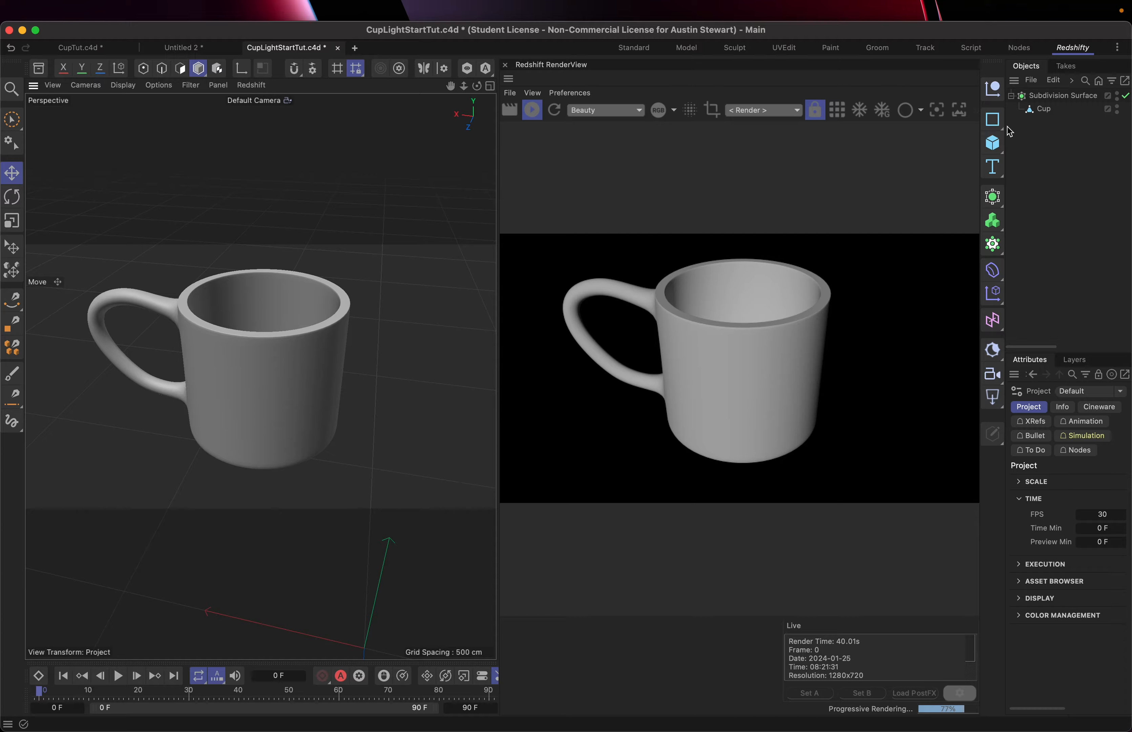
- Add a Plane object beneath the cup and stretch its width to about 1402 cm
{"action": "left_click", "coordinate": [992, 145]}
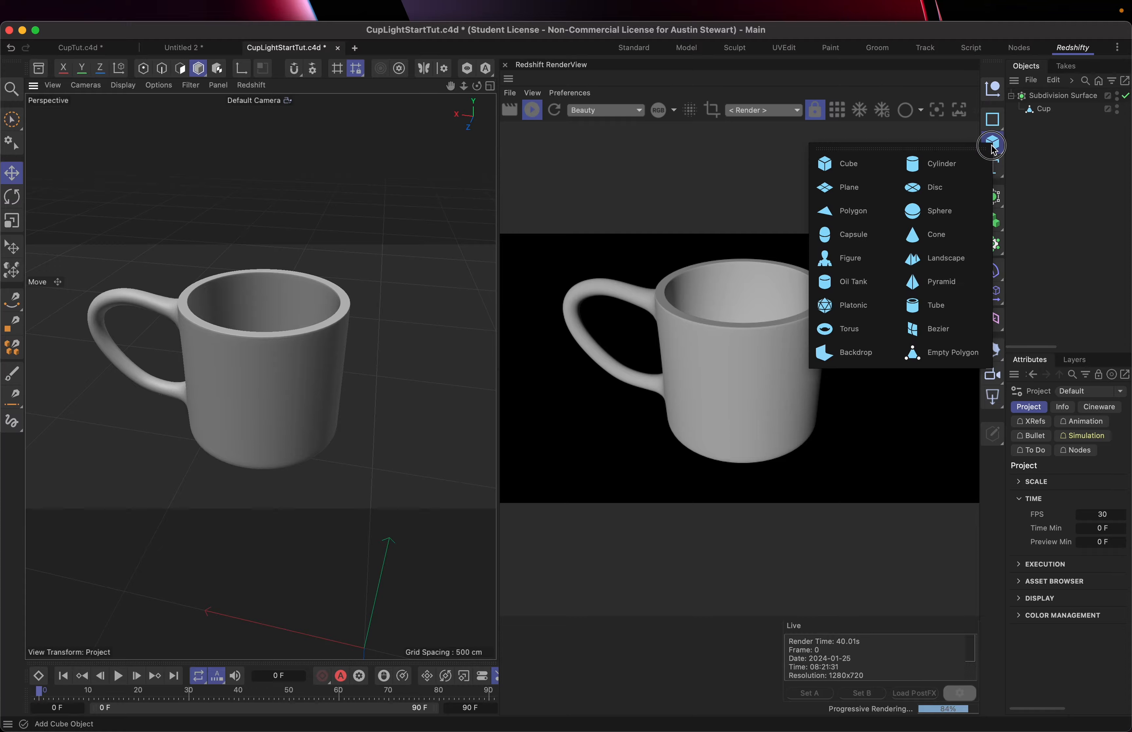
{"action": "left_click", "coordinate": [875, 188]}
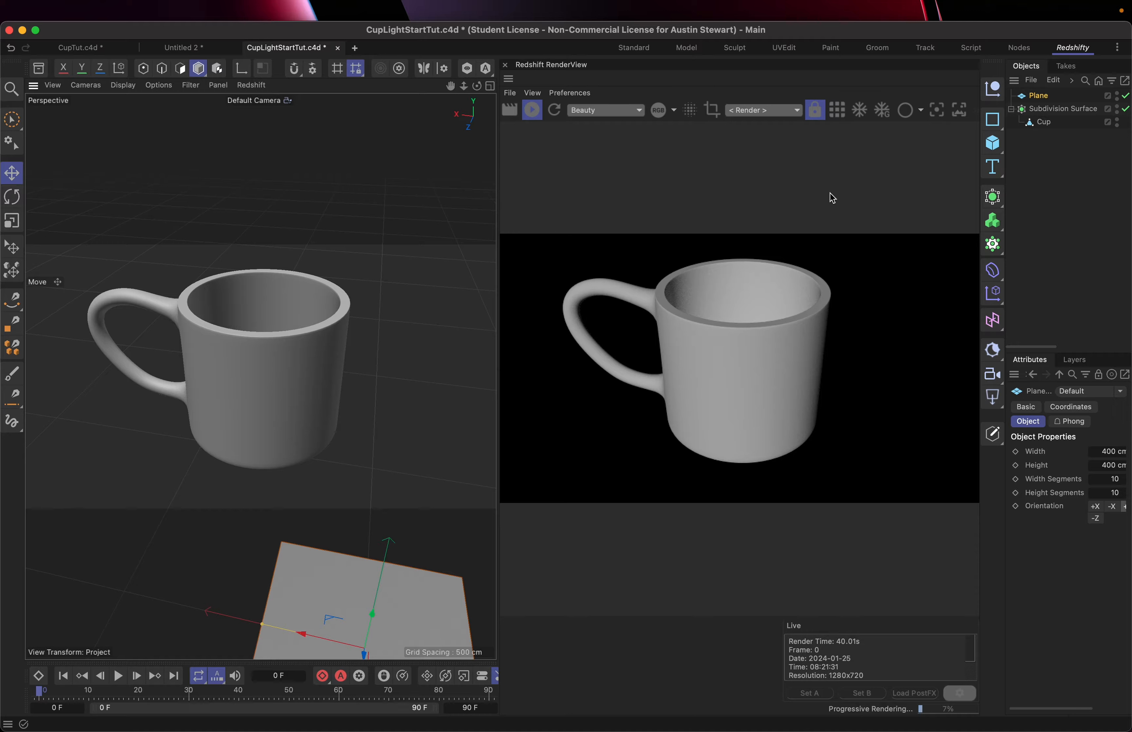
{"action": "key", "text": "h"}
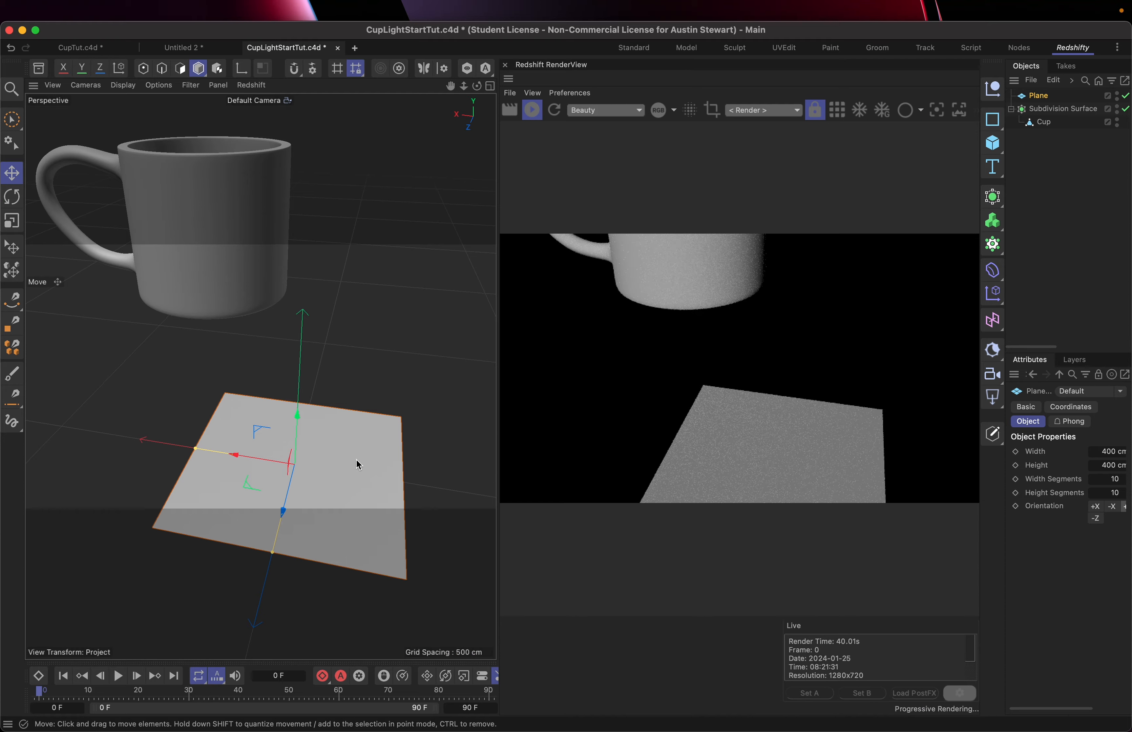
{"action": "scroll", "coordinate": [329, 478], "scroll_direction": "down", "scroll_amount": 8}
{"action": "scroll", "coordinate": [329, 477], "scroll_direction": "up", "scroll_amount": 5}
{"action": "scroll", "coordinate": [329, 479], "scroll_direction": "up", "scroll_amount": 2}
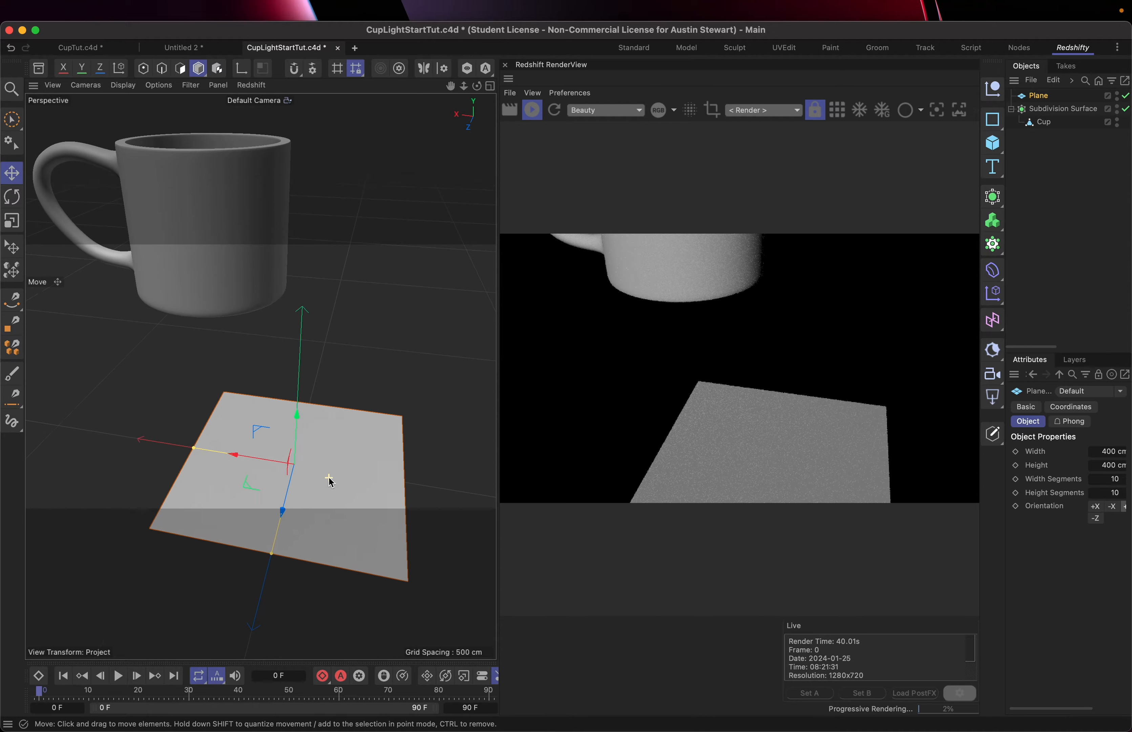
{"action": "scroll", "coordinate": [328, 480], "scroll_direction": "down", "scroll_amount": 6}
{"action": "scroll", "coordinate": [270, 463], "scroll_direction": "up", "scroll_amount": 4}
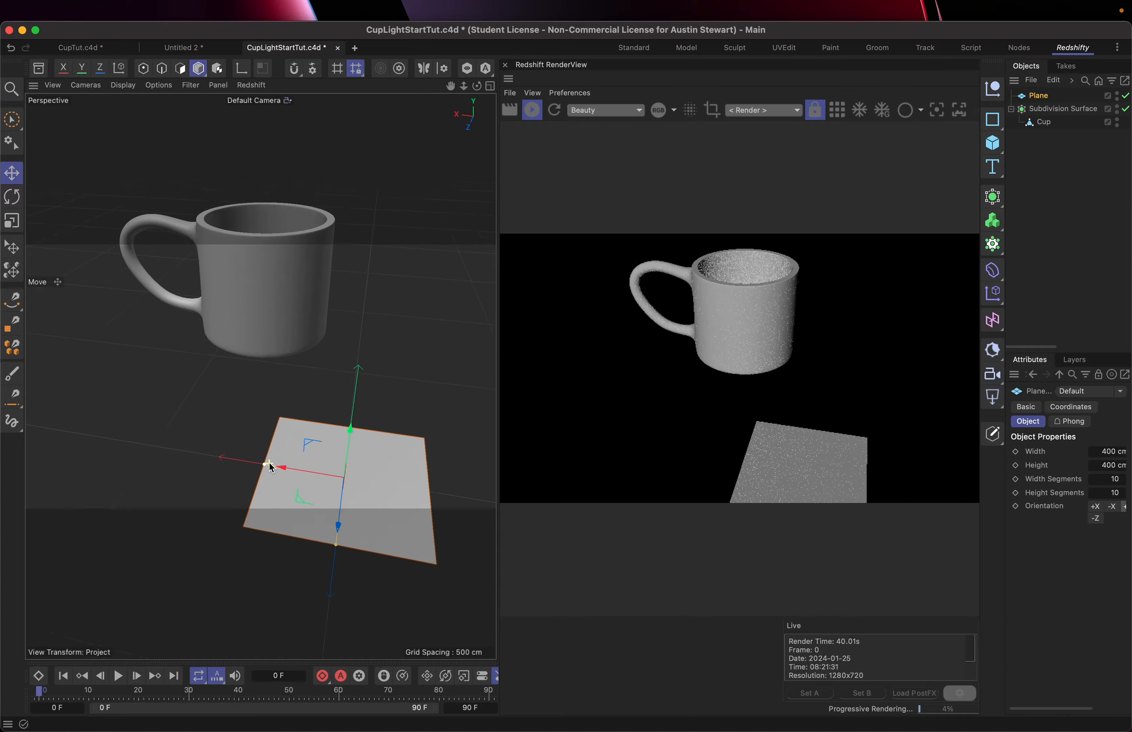
{"action": "left_click_drag", "start_coordinate": [262, 463], "coordinate": [42, 429]}
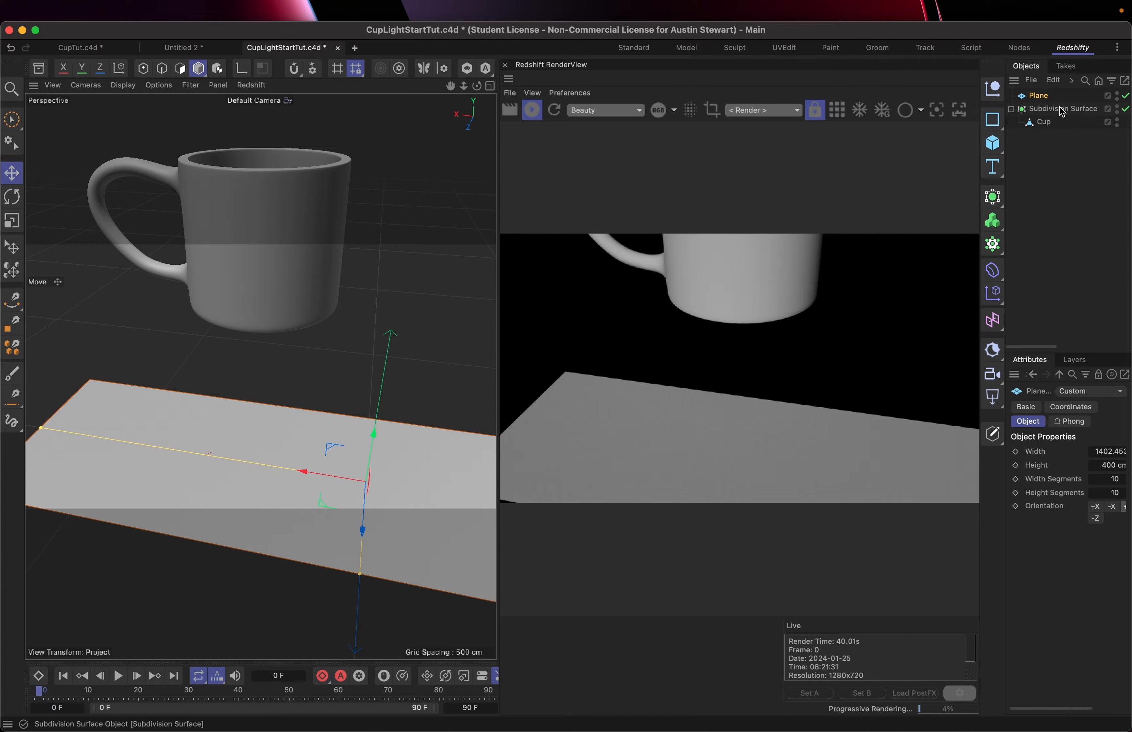
- Select the Cup object, widen the object and attribute managers, and display the cup's coordinates
{"action": "left_click", "coordinate": [1045, 125]}
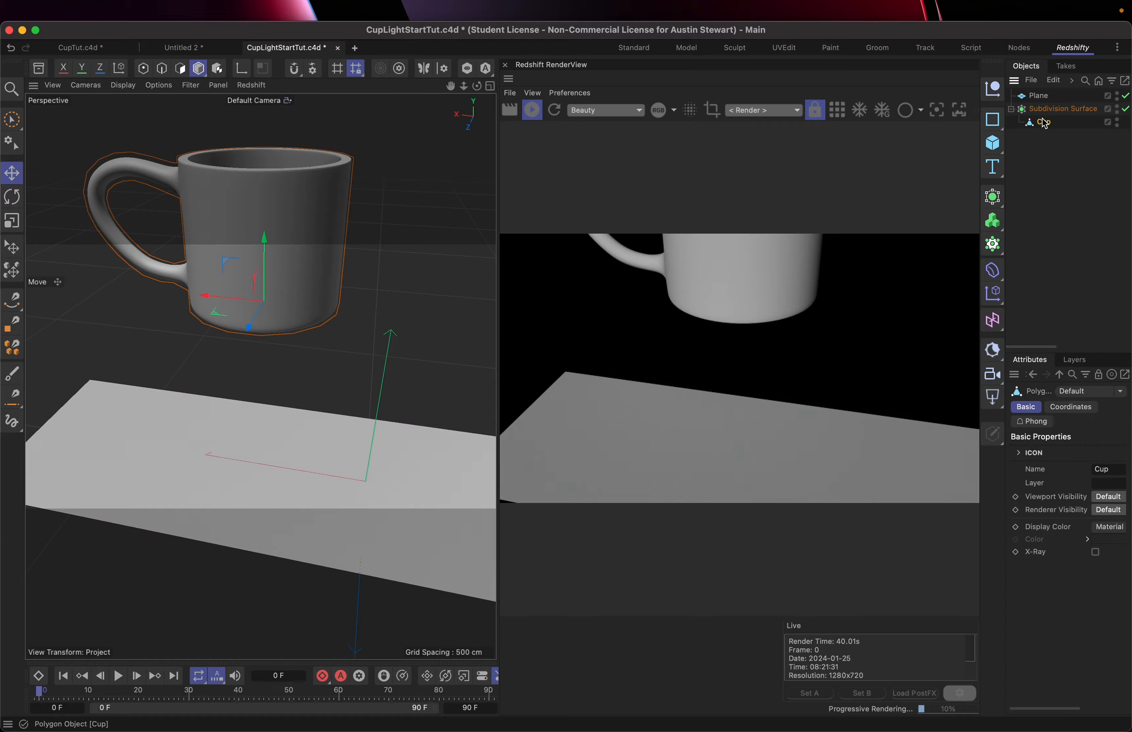
{"action": "scroll", "coordinate": [1072, 452], "scroll_direction": "right", "scroll_amount": 3}
{"action": "scroll", "coordinate": [1073, 453], "scroll_direction": "left", "scroll_amount": 3}
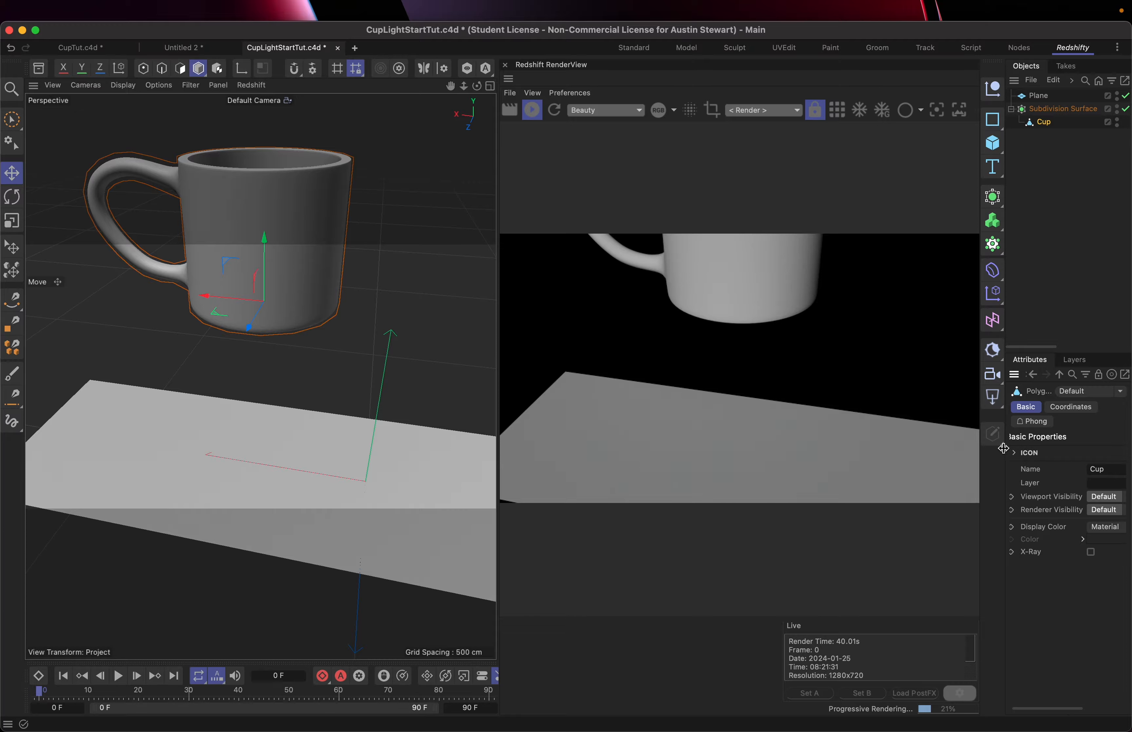
{"action": "left_click_drag", "start_coordinate": [1003, 448], "coordinate": [807, 459]}
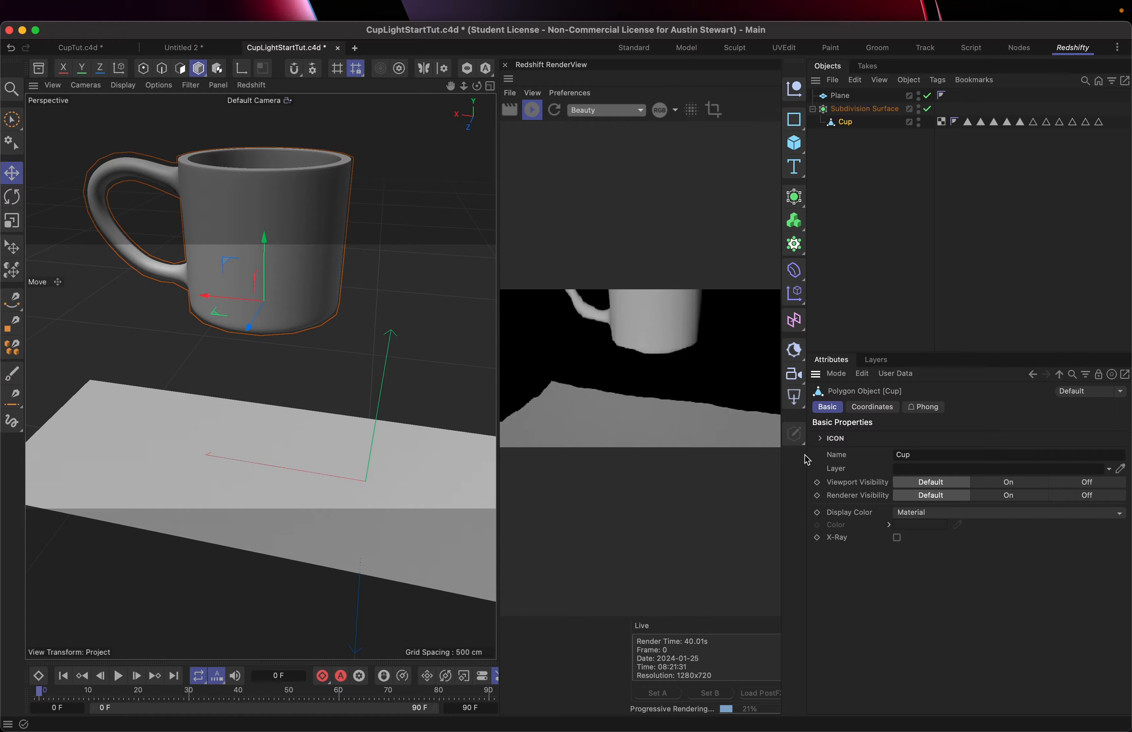
{"action": "left_click", "coordinate": [872, 406]}
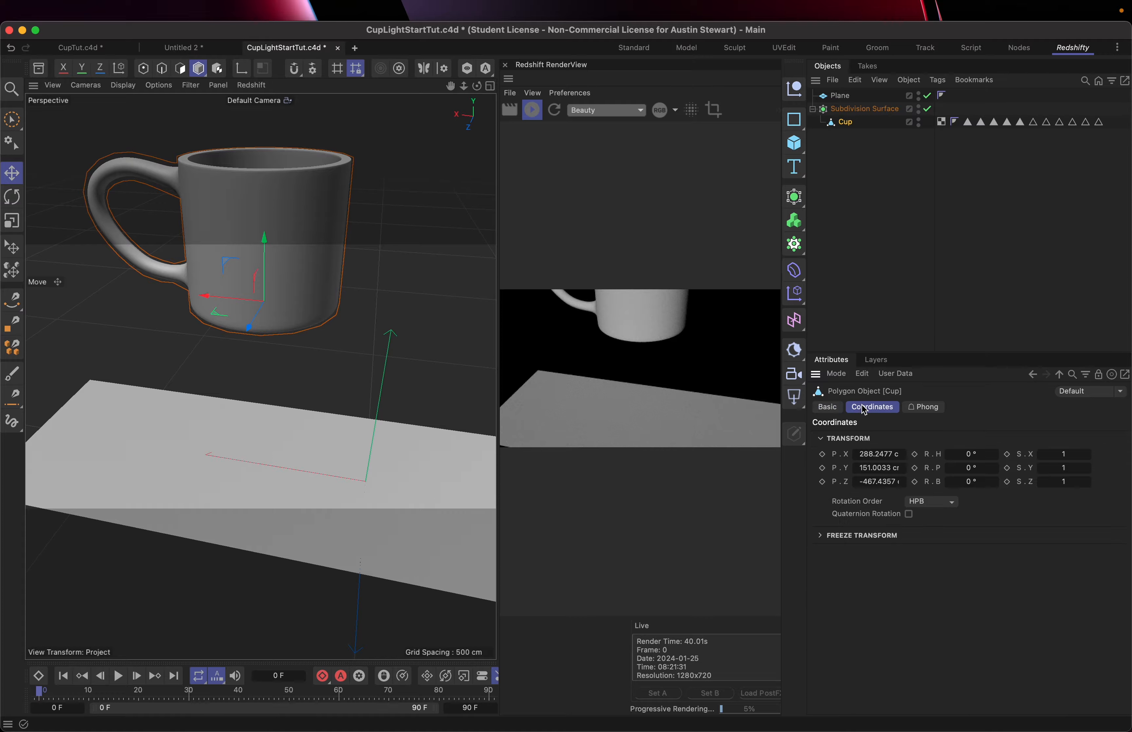
- Select the cup's X, Y and Z position parameters and apply Reset All to place it at 0 cm on every axis
{"action": "left_click", "coordinate": [834, 454]}
{"action": "right_click", "coordinate": [835, 459]}
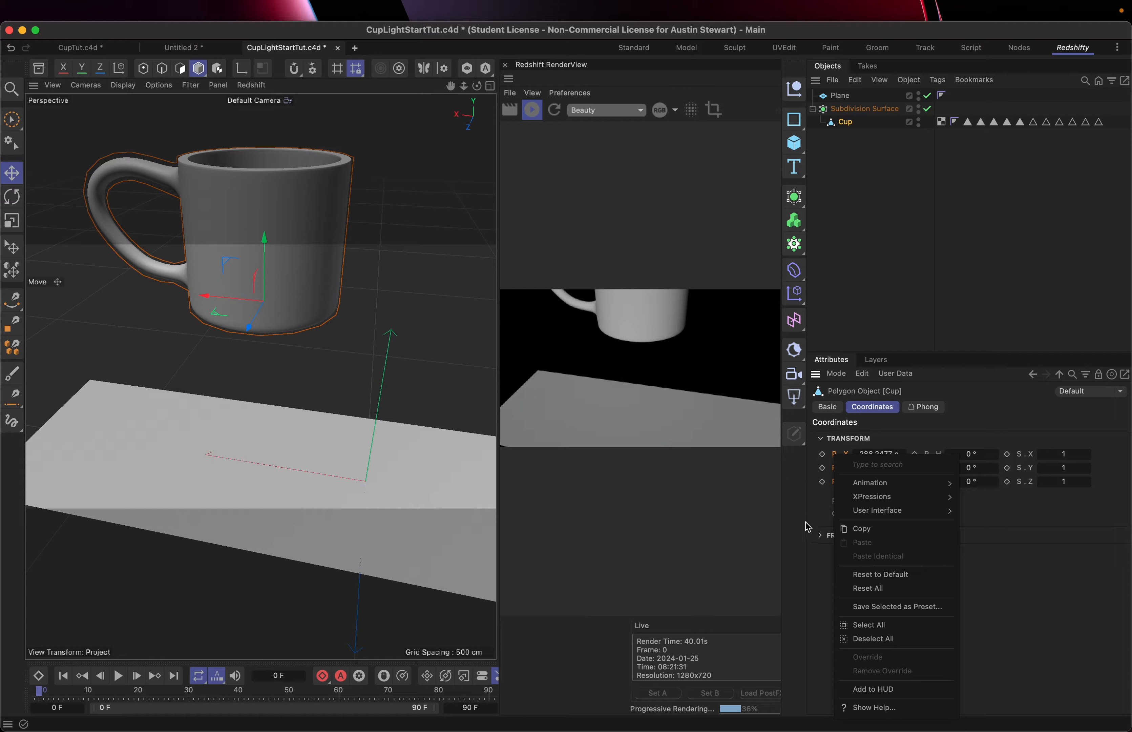
{"action": "left_click", "coordinate": [824, 605]}
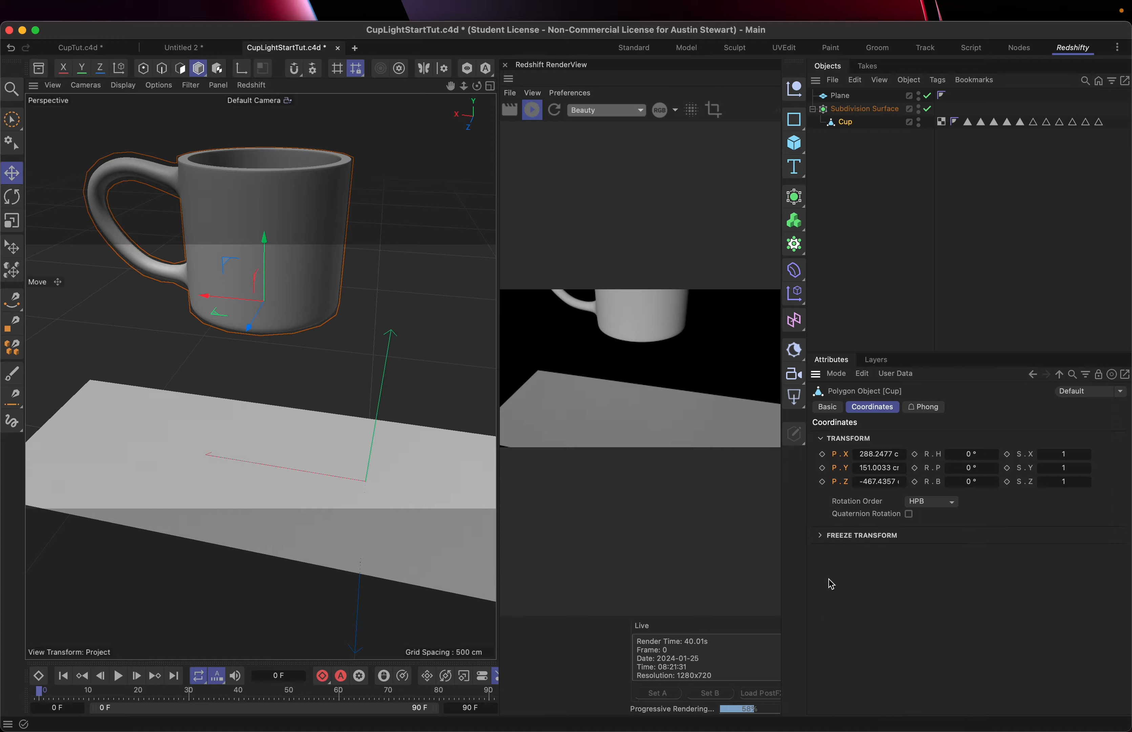
{"action": "left_click", "coordinate": [930, 457]}
{"action": "left_click", "coordinate": [1022, 455]}
{"action": "left_click", "coordinate": [836, 457]}
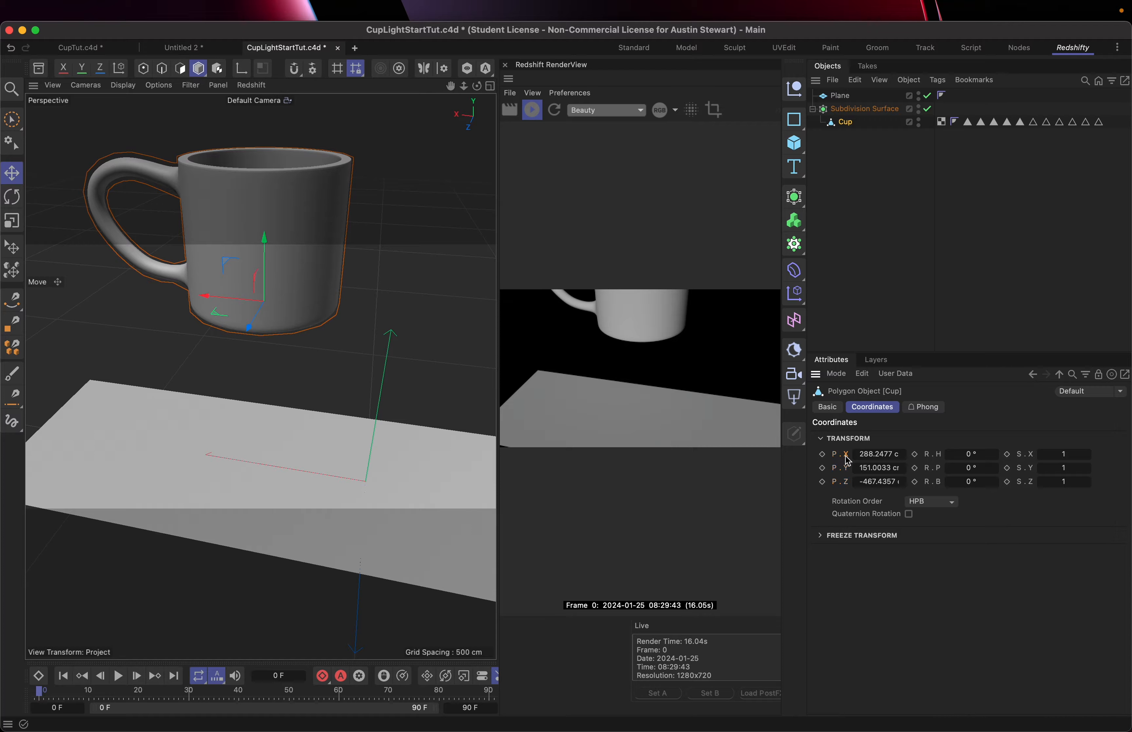
{"action": "left_click", "coordinate": [847, 470]}
{"action": "left_click", "coordinate": [848, 481]}
{"action": "left_click", "coordinate": [835, 453], "text": "shift"}
{"action": "right_click", "coordinate": [838, 457]}
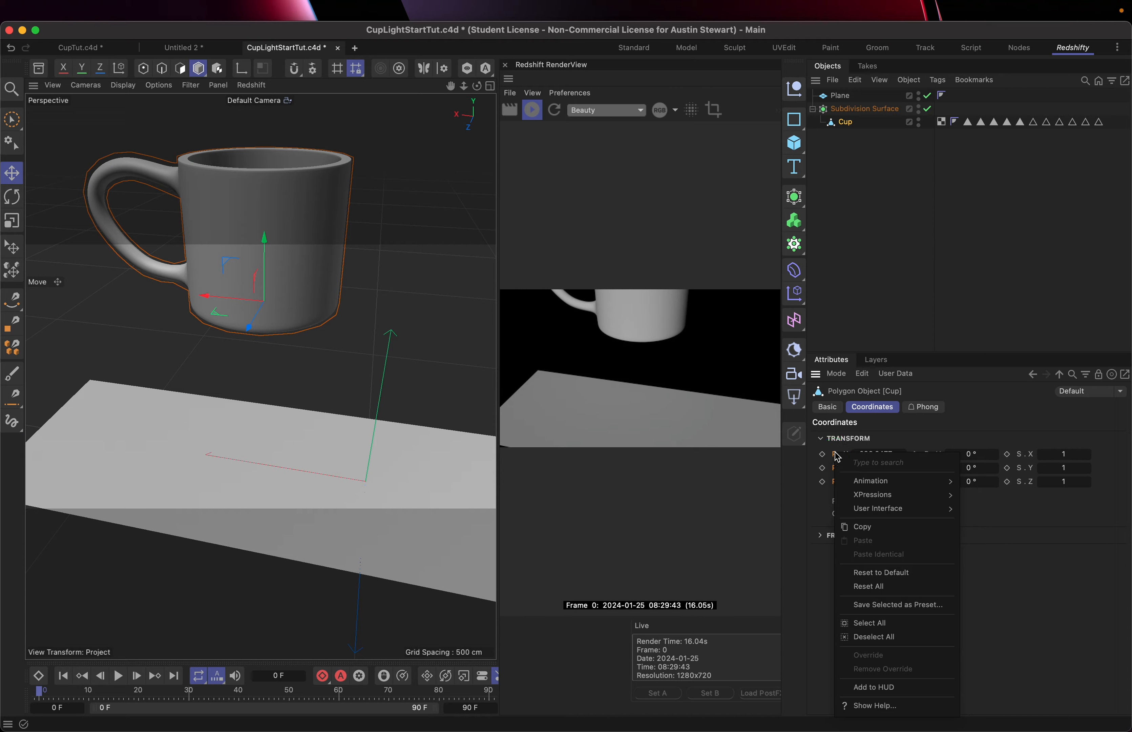
{"action": "left_click", "coordinate": [866, 588]}
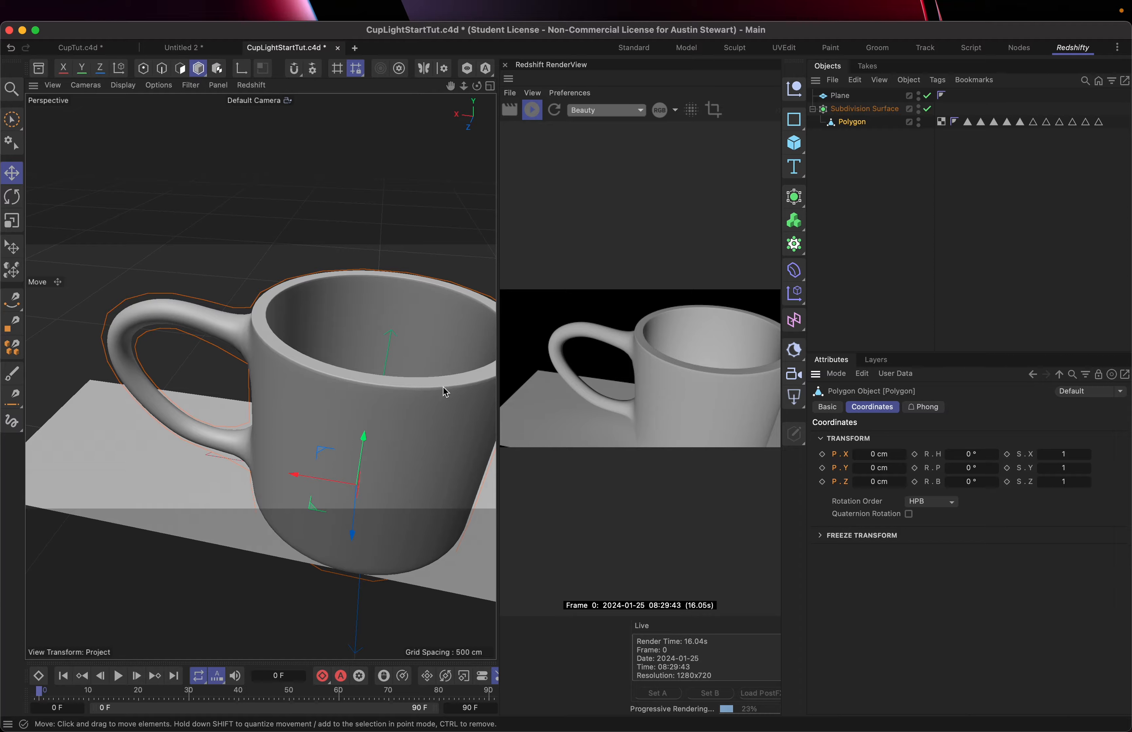
- Stretch the ground plane in both depth and width so it forms a large floor around the cup
{"action": "scroll", "coordinate": [323, 384], "scroll_direction": "down", "scroll_amount": 10}
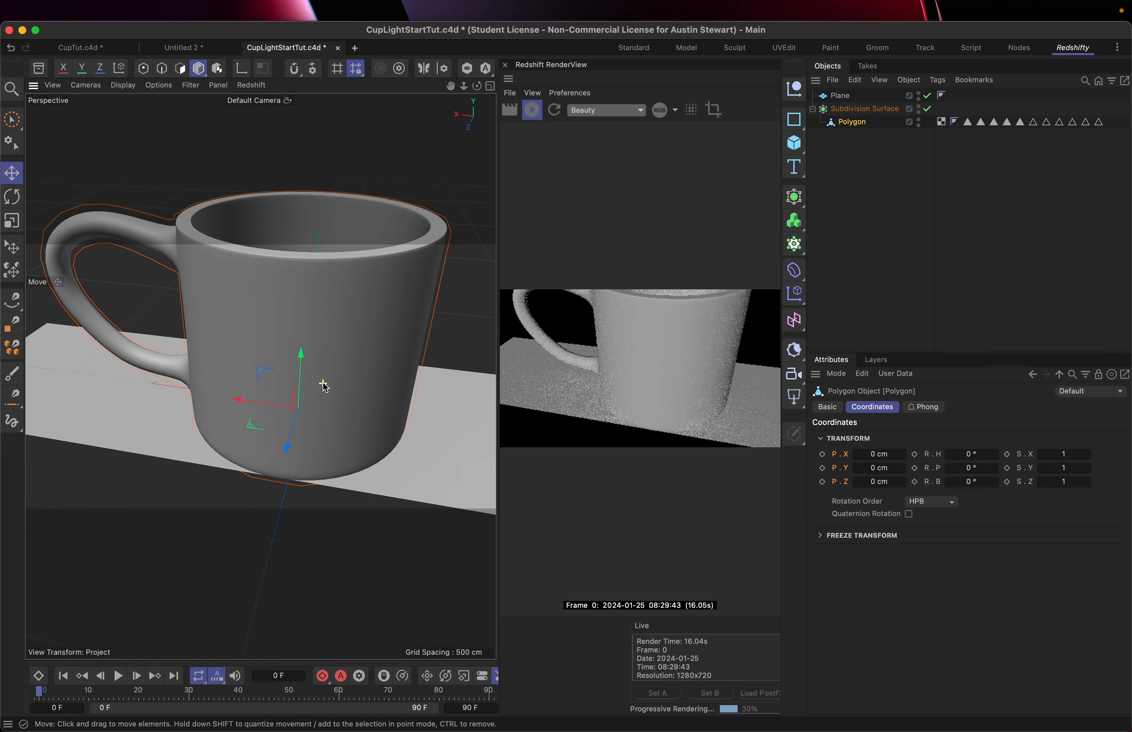
{"action": "left_click", "coordinate": [841, 97]}
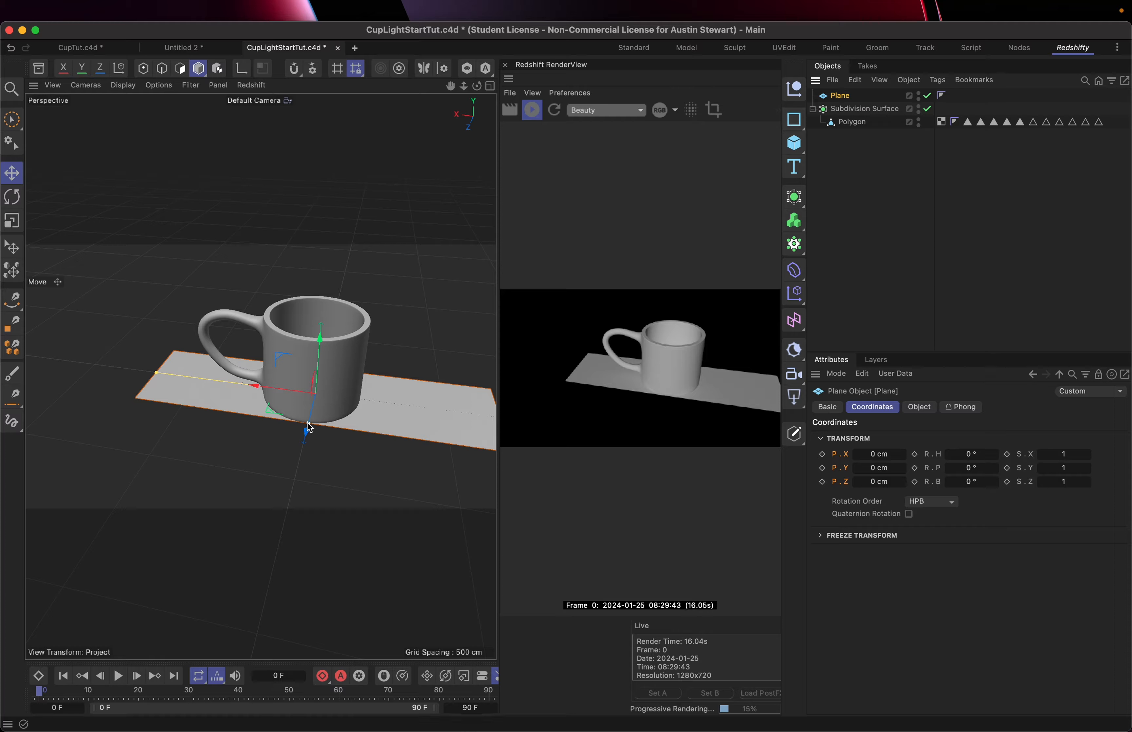
{"action": "left_click_drag", "start_coordinate": [310, 427], "coordinate": [255, 632]}
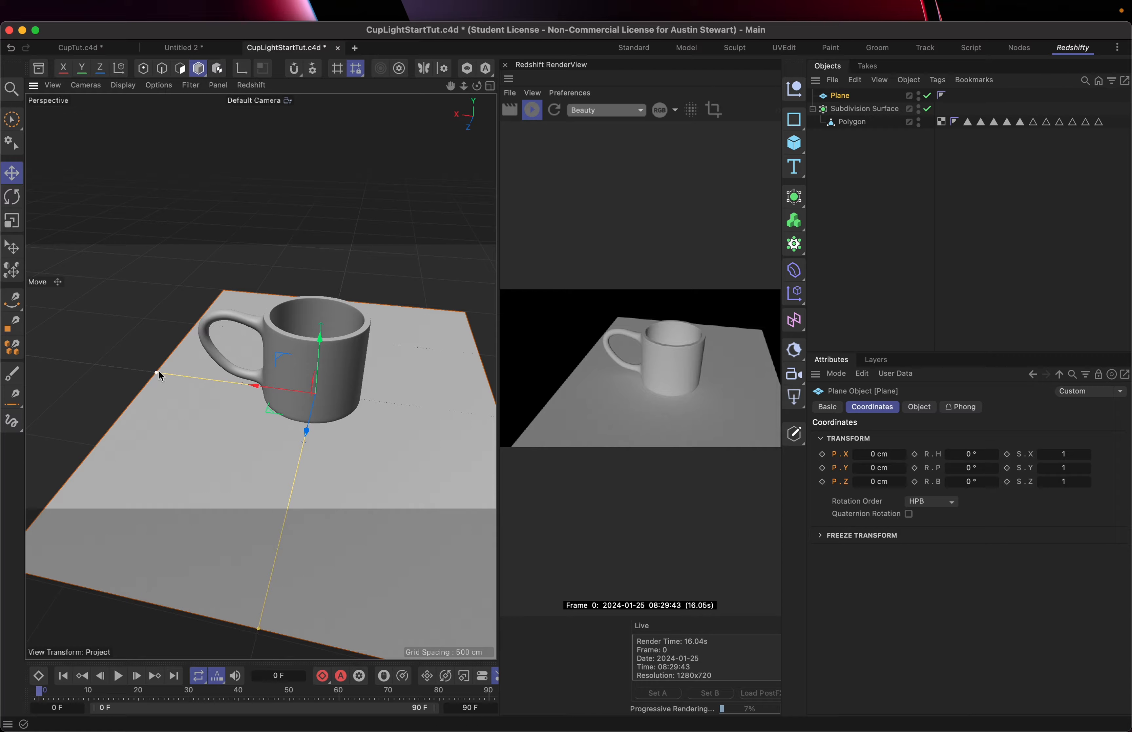
{"action": "left_click_drag", "start_coordinate": [157, 373], "coordinate": [42, 357]}
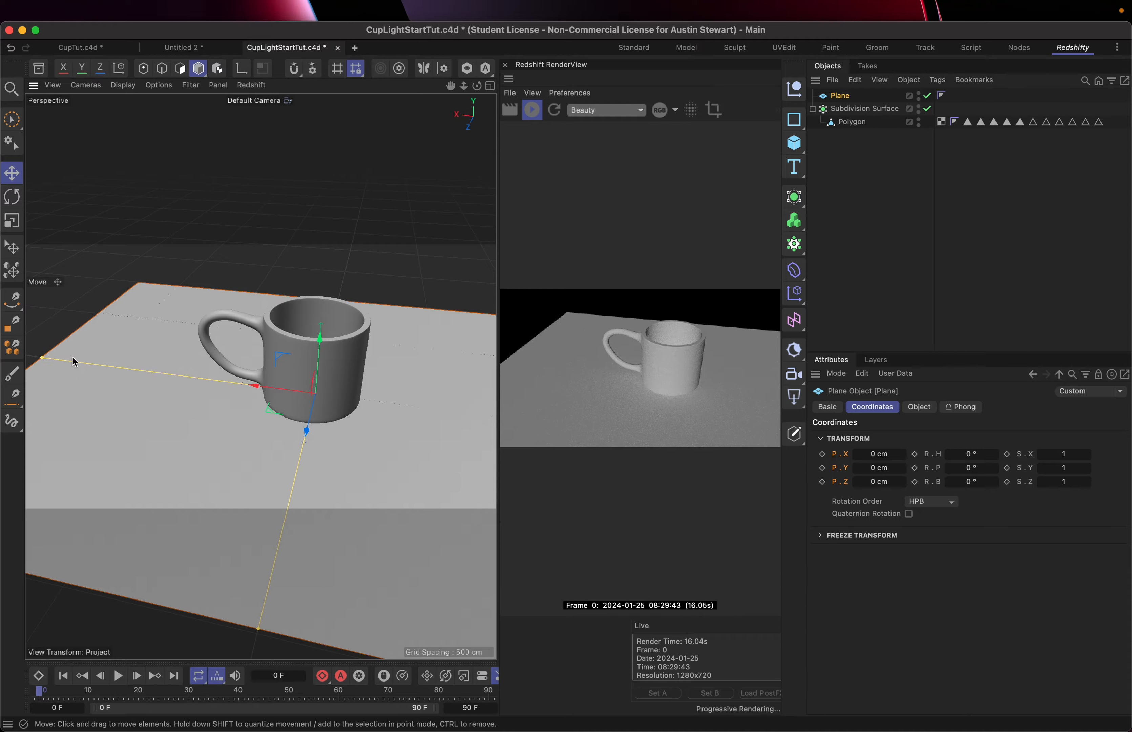
{"action": "left_click_drag", "start_coordinate": [257, 626], "coordinate": [260, 632]}
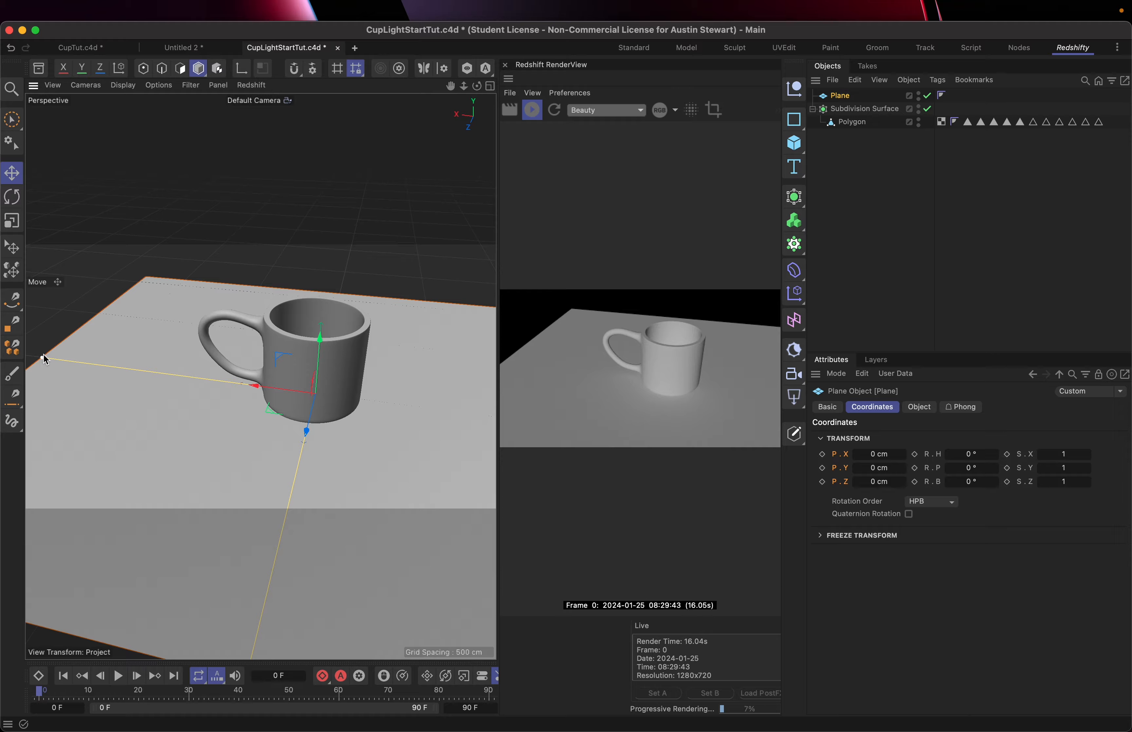
{"action": "left_click_drag", "start_coordinate": [42, 357], "coordinate": [2, 351]}
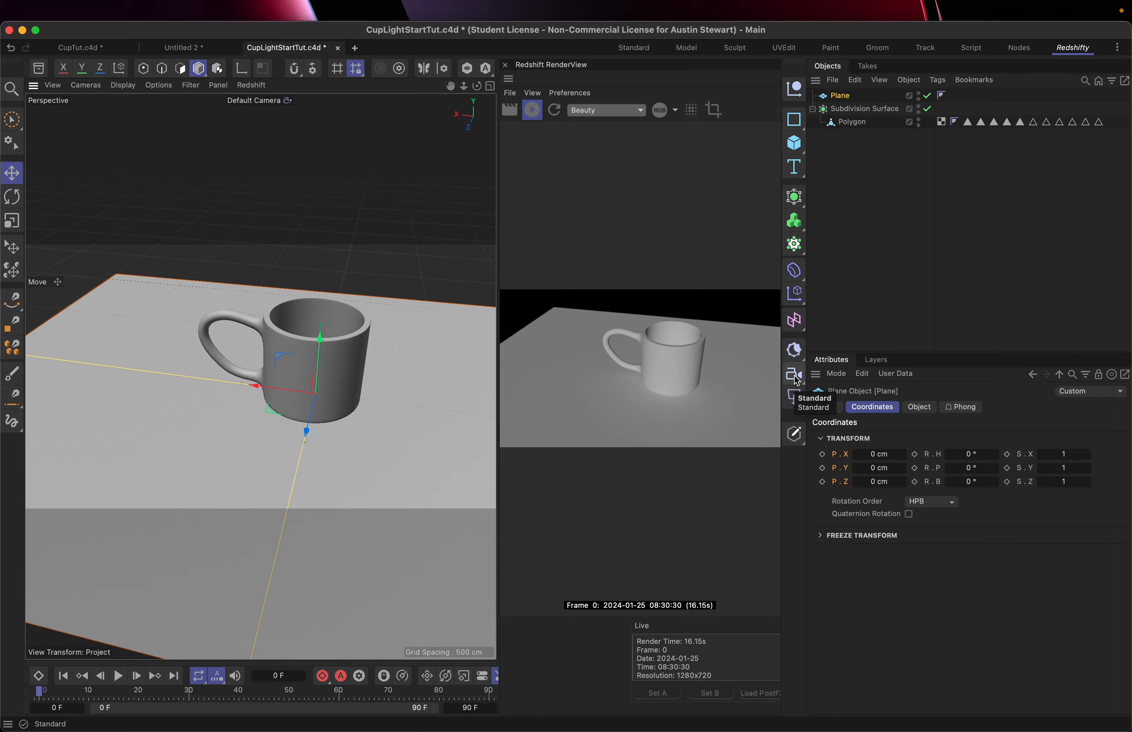
- Add a Redshift Point Light and raise it to about 638 cm on Y above the cup
{"action": "left_click", "coordinate": [796, 404]}
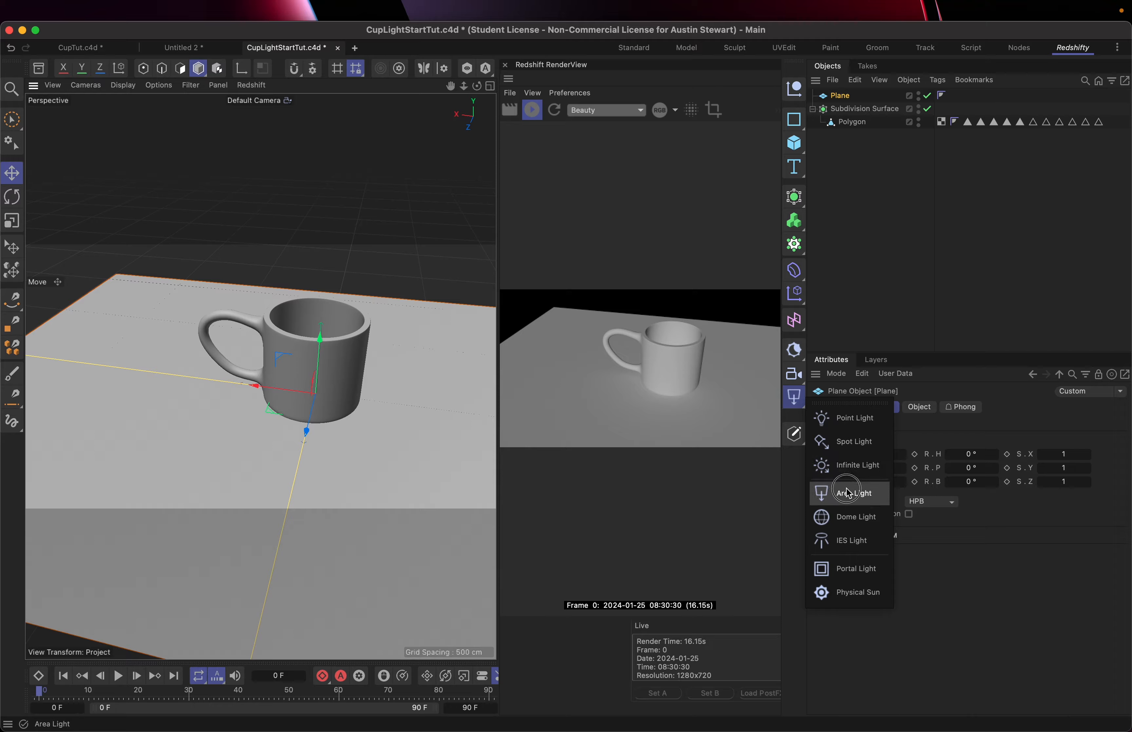
{"action": "left_click", "coordinate": [844, 427]}
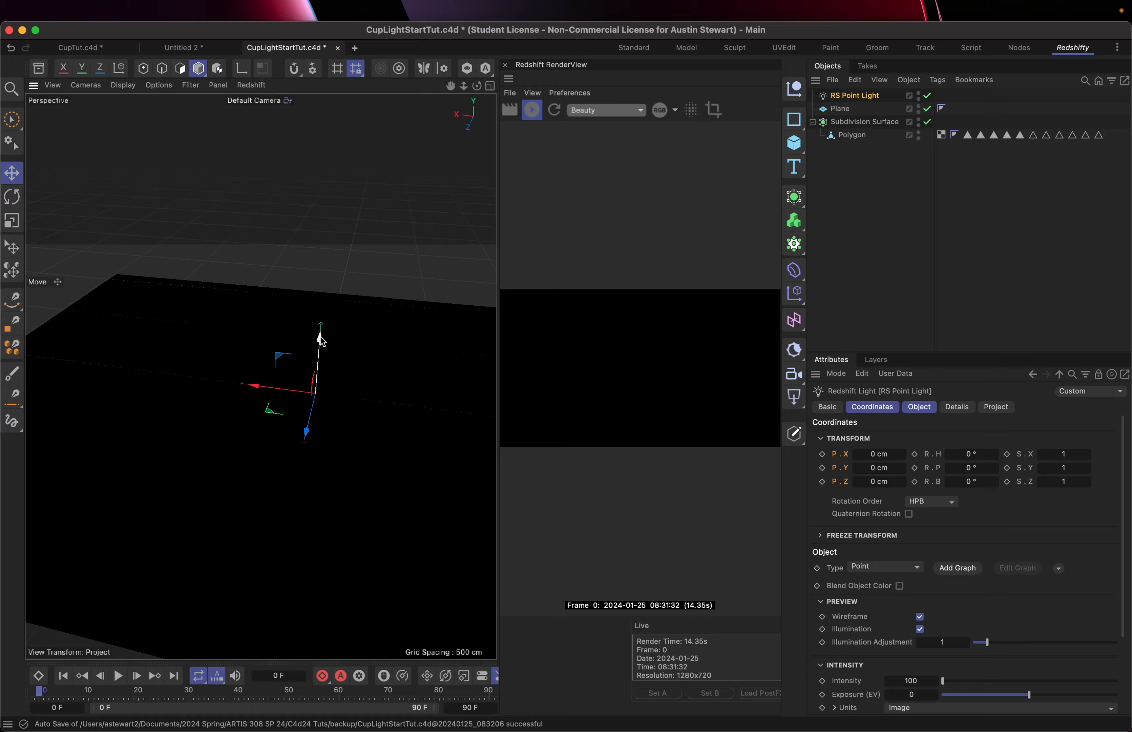
{"action": "left_click_drag", "start_coordinate": [319, 337], "coordinate": [356, 172]}
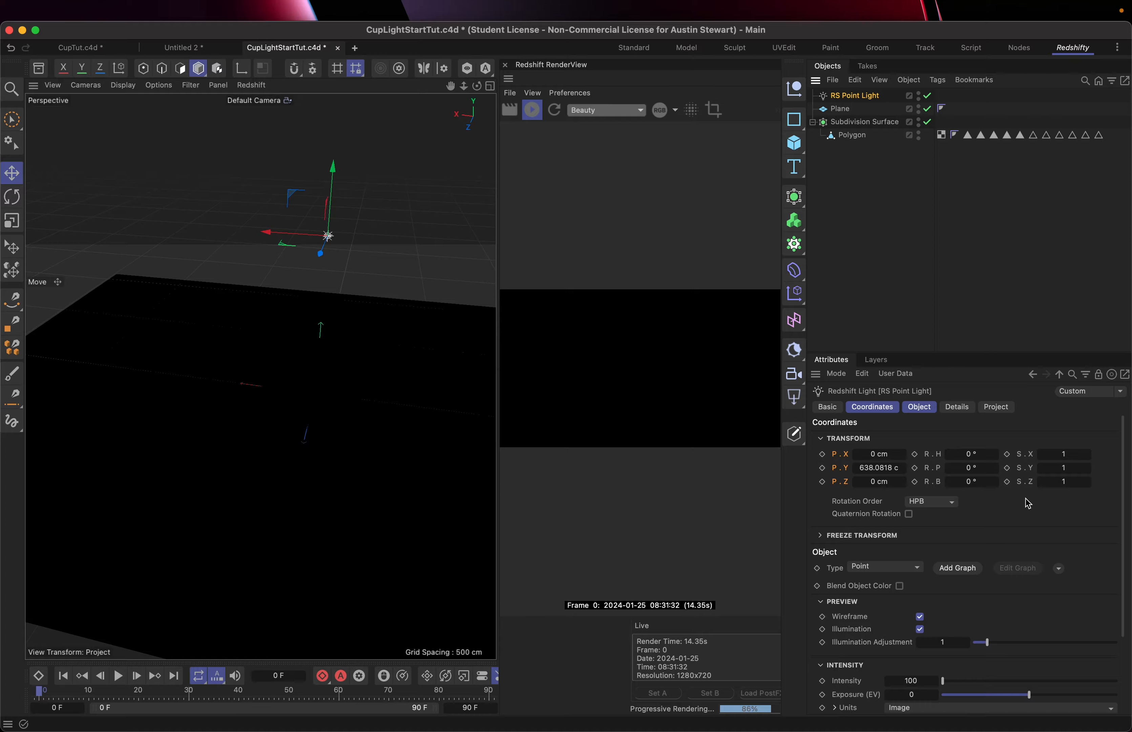
- Try a point light intensity of 100000 and return it to 100, keeping the Point type
{"action": "scroll", "coordinate": [1027, 500], "scroll_direction": "down", "scroll_amount": 3}
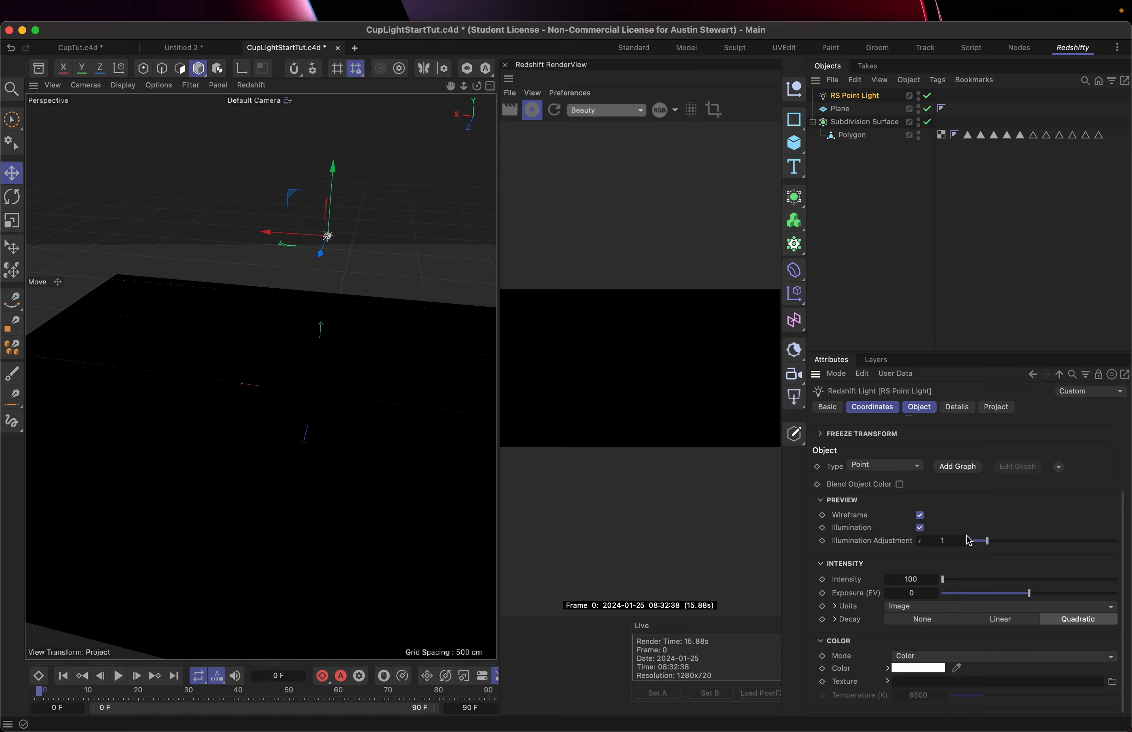
{"action": "left_click", "coordinate": [916, 467]}
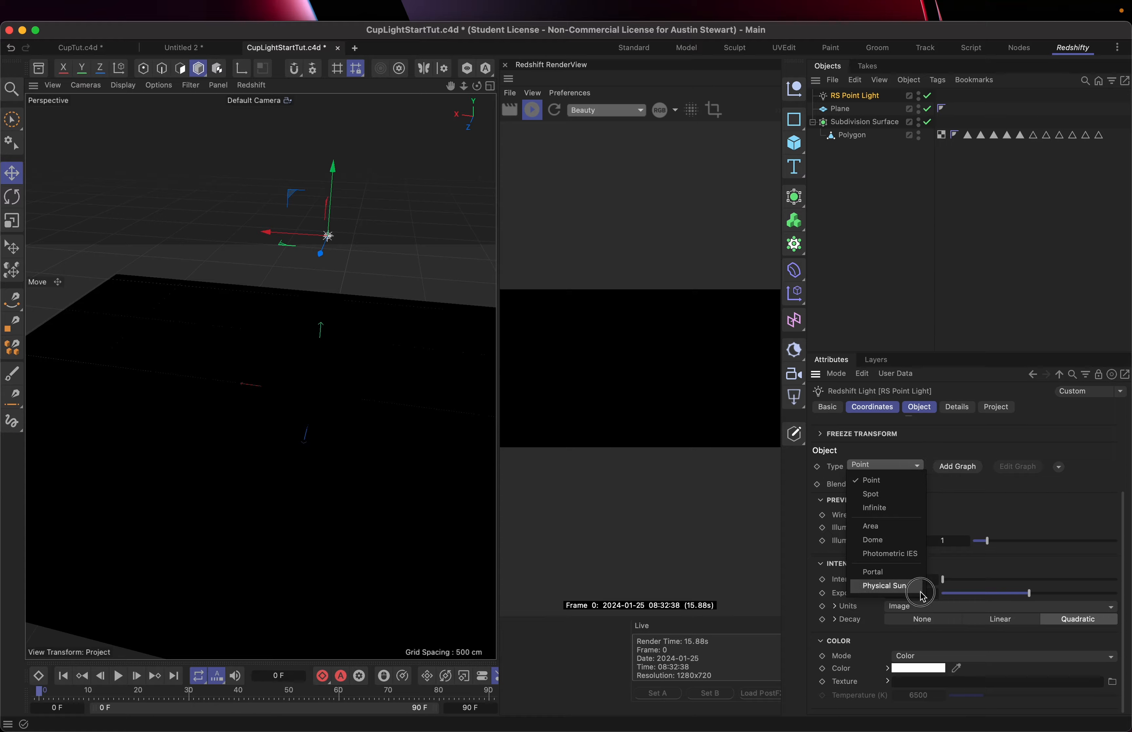
{"action": "left_click", "coordinate": [915, 464]}
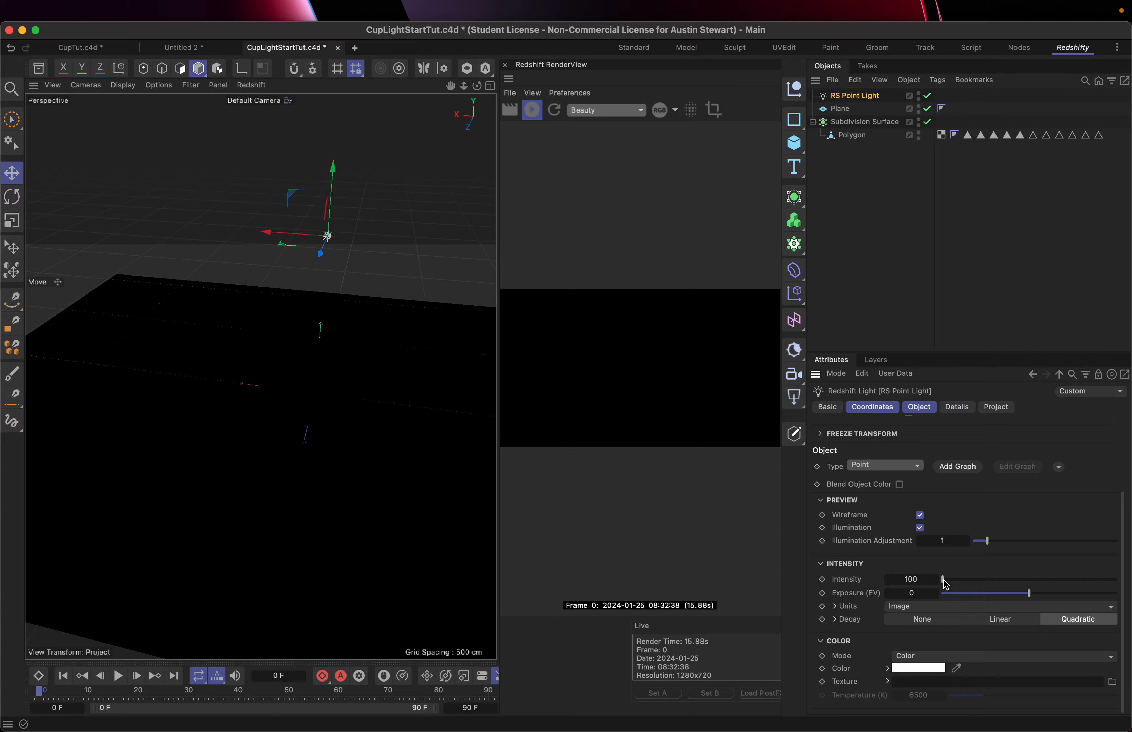
{"action": "left_click_drag", "start_coordinate": [943, 581], "coordinate": [1123, 595]}
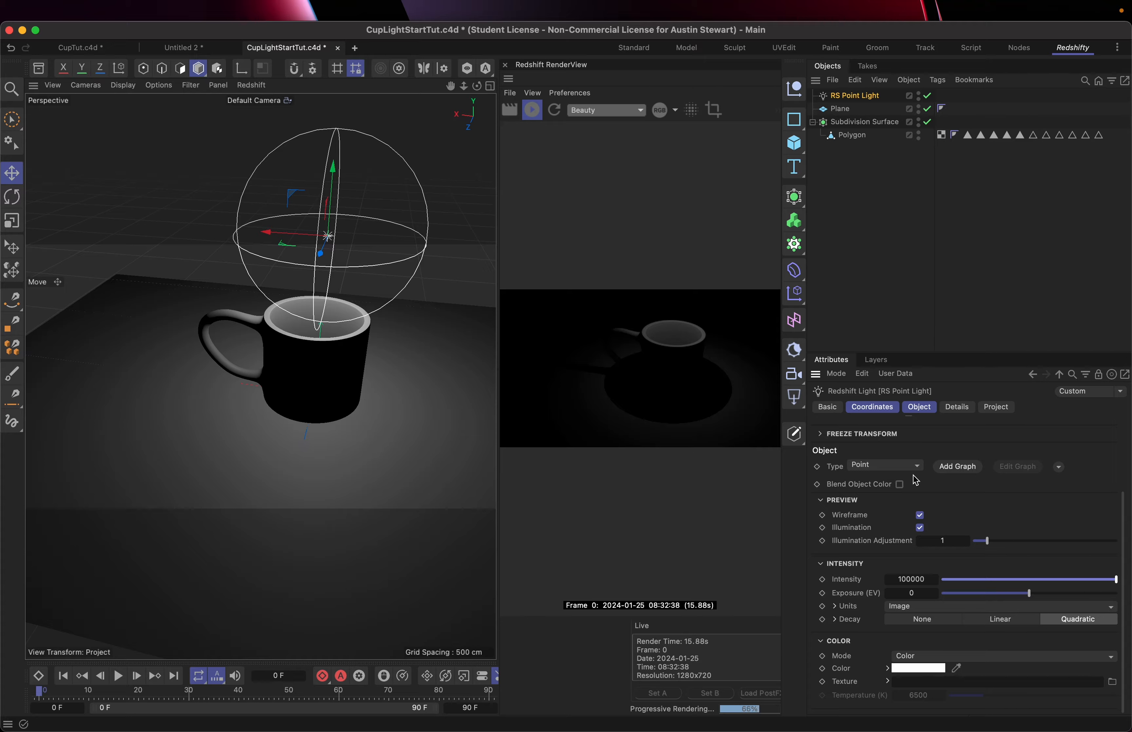
{"action": "left_click", "coordinate": [926, 581]}
{"action": "type", "text": "100"}
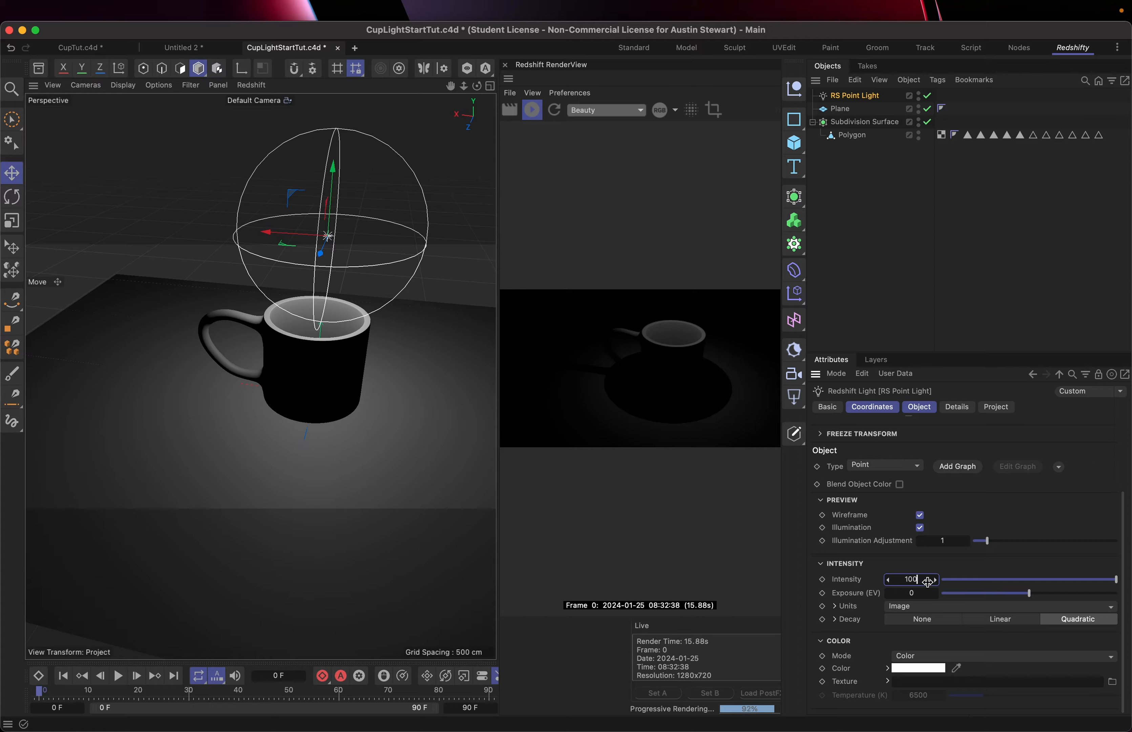
{"action": "key", "text": "Return"}
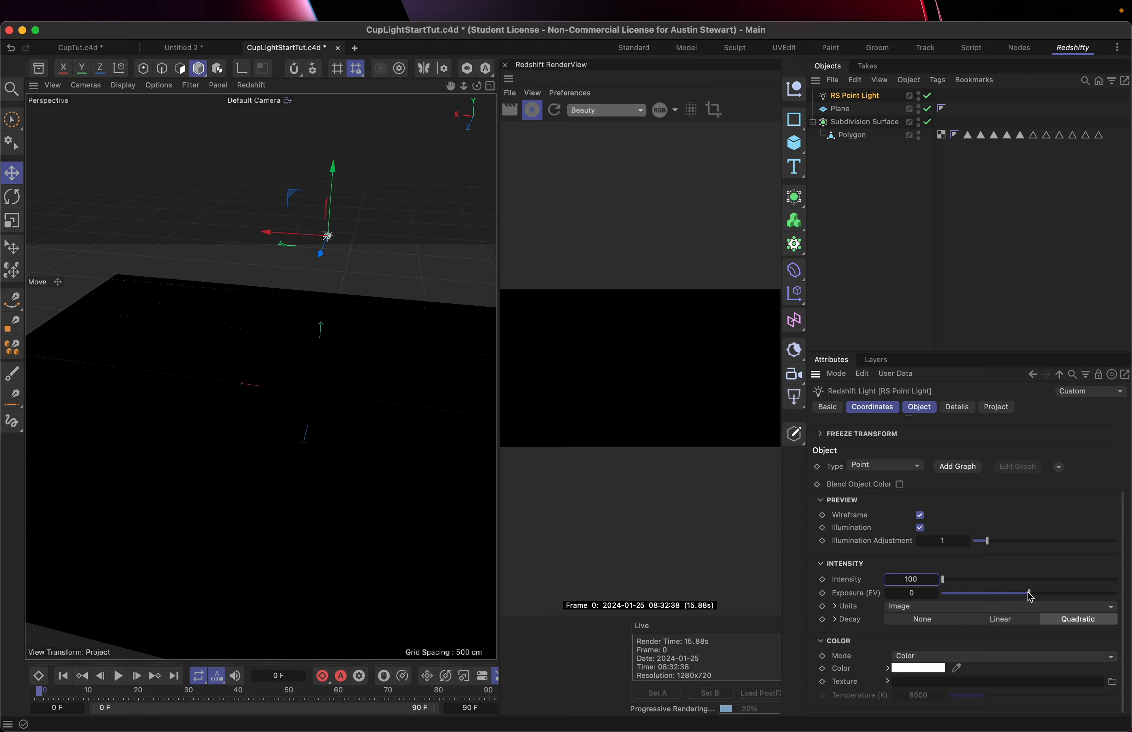
- Balance the point light's brightness with an intensity of about 12127 and an exposure of about 6.381 EV
{"action": "left_click", "coordinate": [1028, 593]}
{"action": "left_click_drag", "start_coordinate": [1029, 595], "coordinate": [1122, 598]}
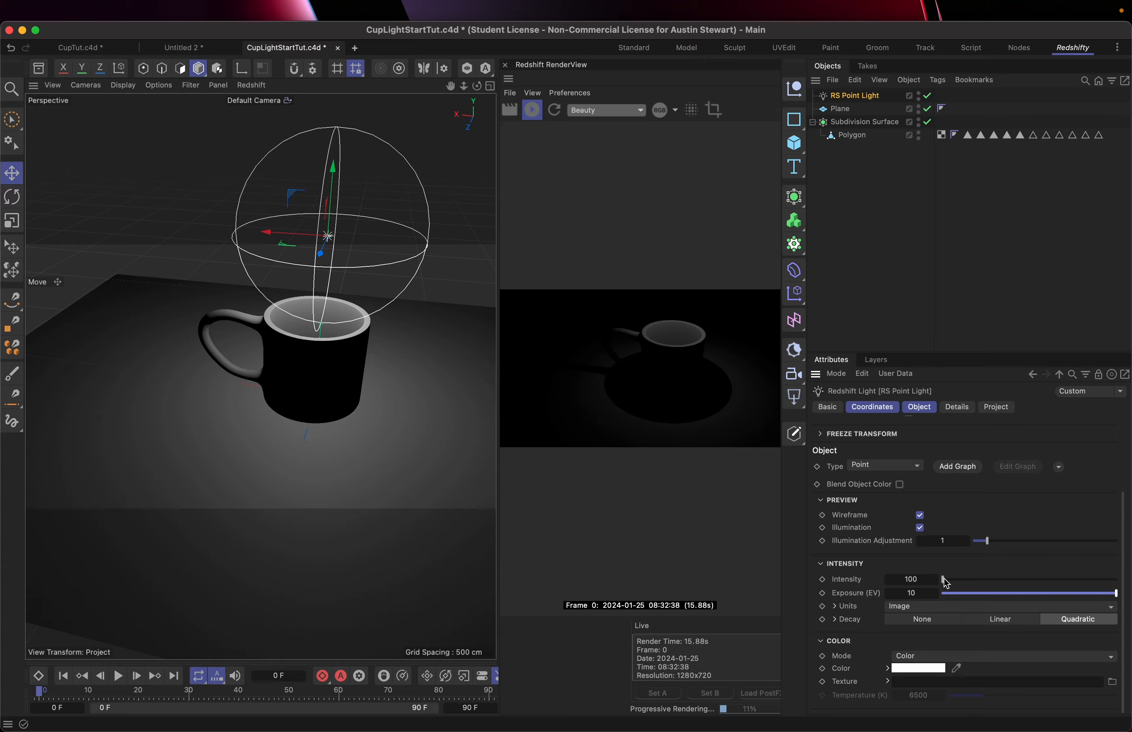
{"action": "left_click_drag", "start_coordinate": [945, 582], "coordinate": [947, 584]}
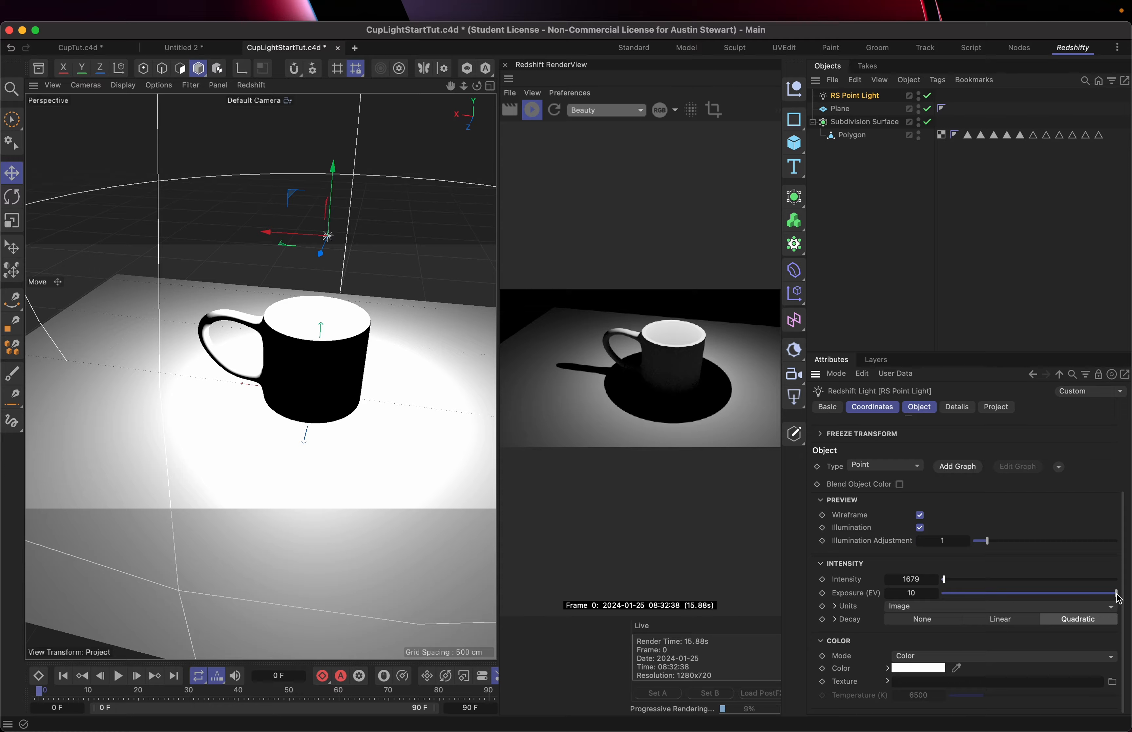
{"action": "mouse_move", "coordinate": [1118, 595]}
{"action": "left_mouse_down"}
{"action": "mouse_move", "coordinate": [1087, 595]}
{"action": "mouse_move", "coordinate": [1100, 594]}
{"action": "left_mouse_up"}
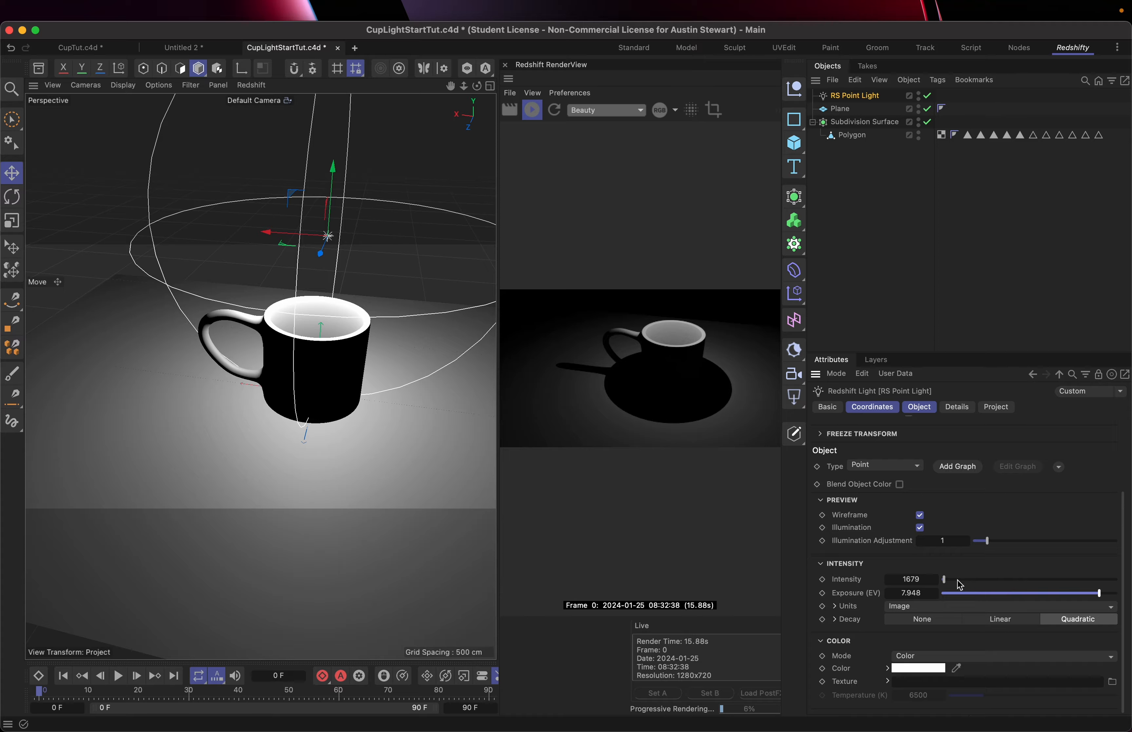
{"action": "mouse_move", "coordinate": [947, 581]}
{"action": "left_mouse_down"}
{"action": "mouse_move", "coordinate": [1024, 581]}
{"action": "mouse_move", "coordinate": [963, 581]}
{"action": "left_mouse_up"}
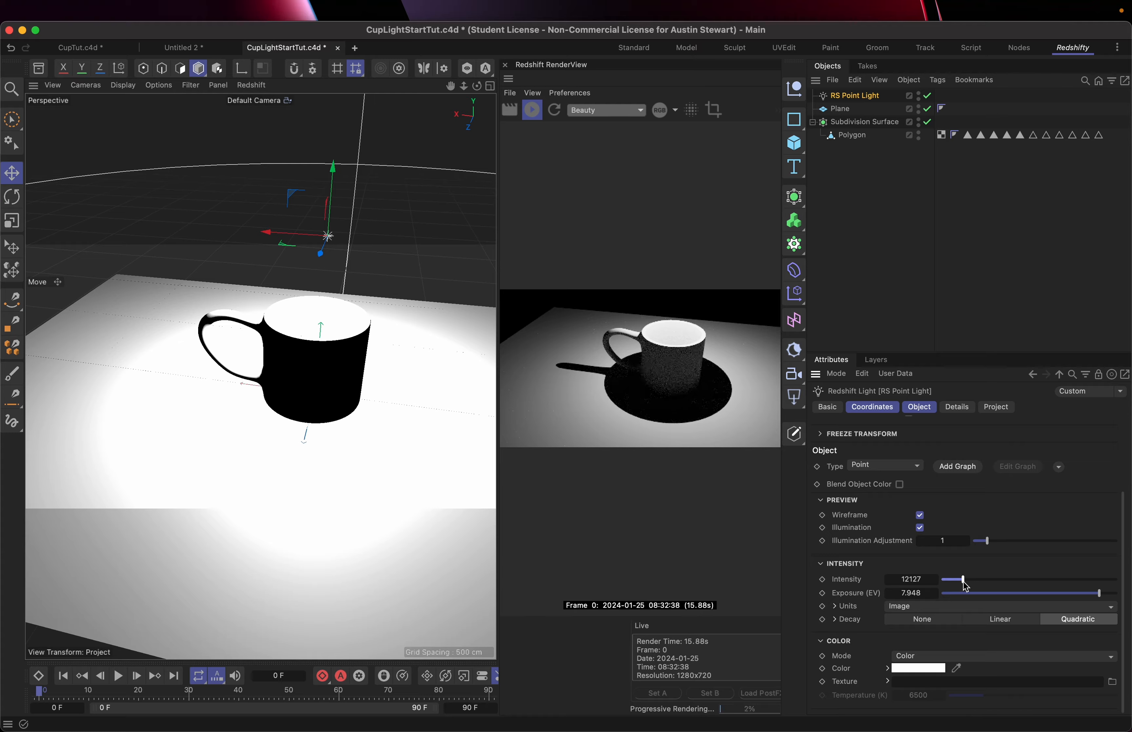
{"action": "left_click_drag", "start_coordinate": [1102, 595], "coordinate": [1088, 594]}
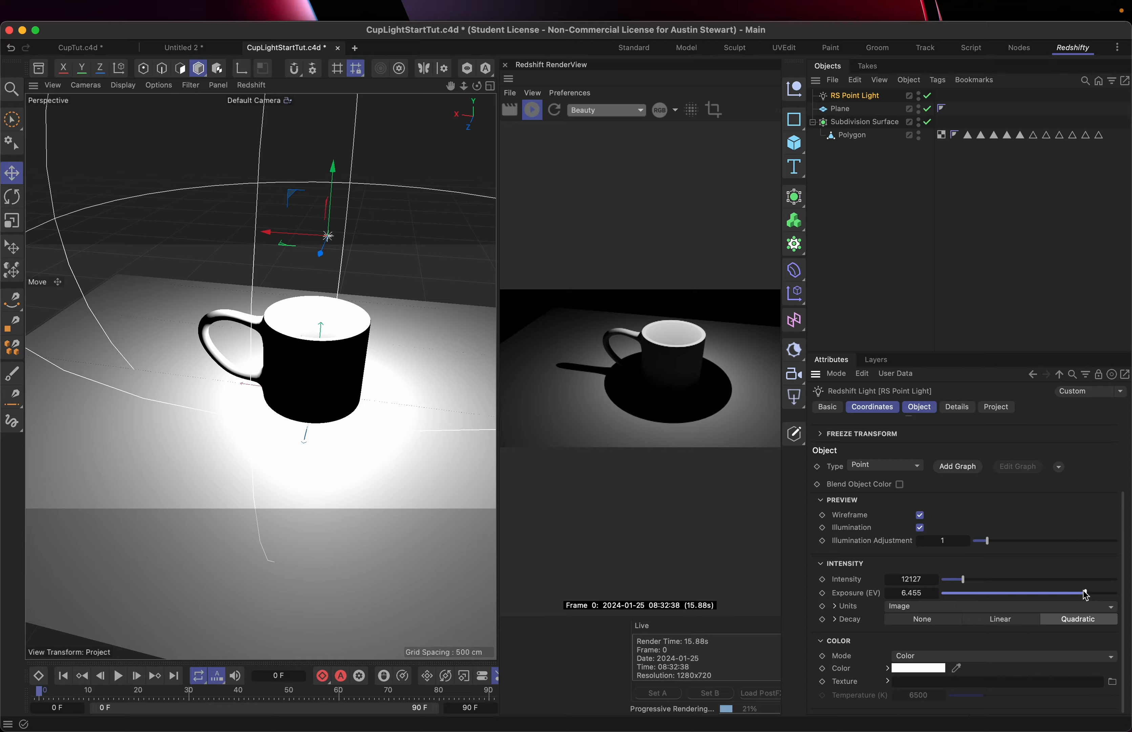
{"action": "left_click_drag", "start_coordinate": [1086, 593], "coordinate": [1087, 595]}
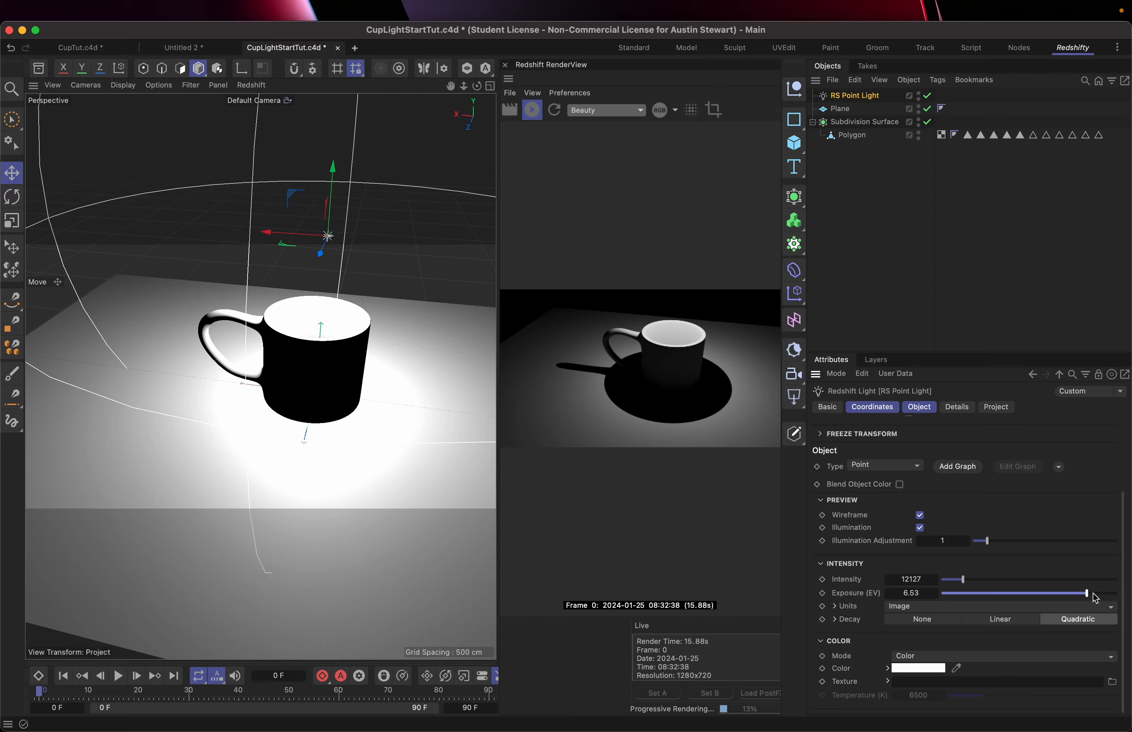
{"action": "mouse_move", "coordinate": [1090, 596]}
{"action": "left_mouse_down"}
{"action": "mouse_move", "coordinate": [1072, 597]}
{"action": "mouse_move", "coordinate": [1085, 592]}
{"action": "left_mouse_up"}
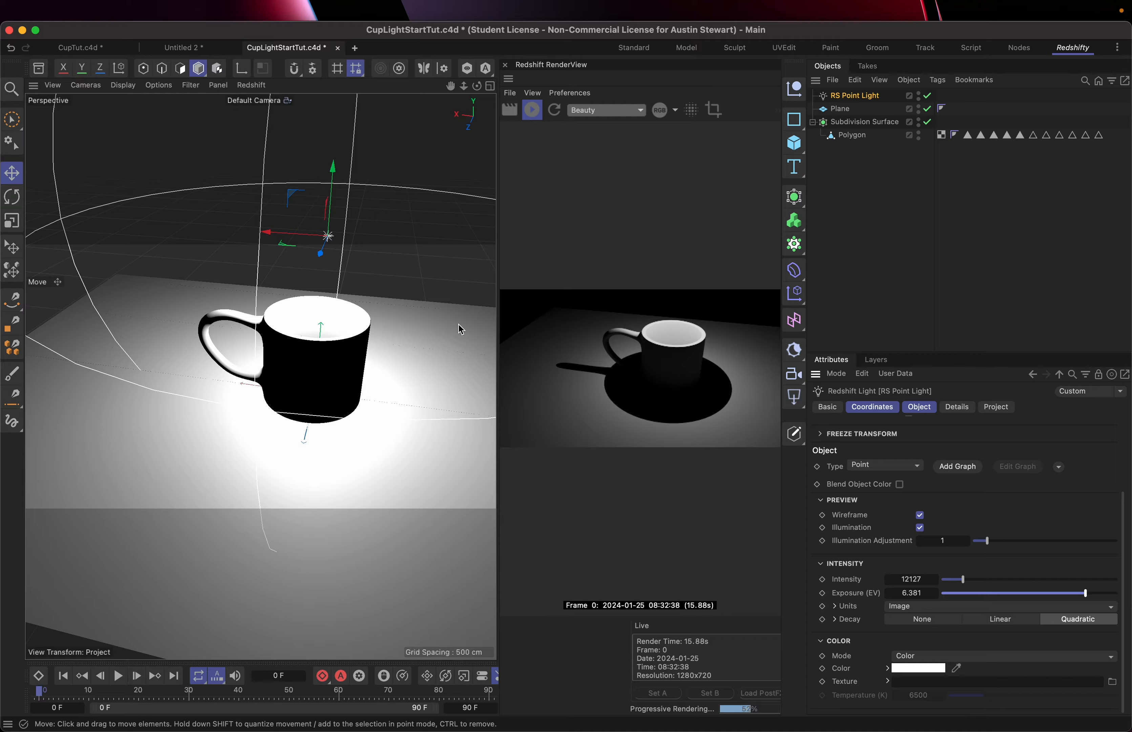
- Narrow the viewport to enlarge the RenderView, and disable the RS Point Light
{"action": "left_click_drag", "start_coordinate": [498, 336], "coordinate": [332, 337]}
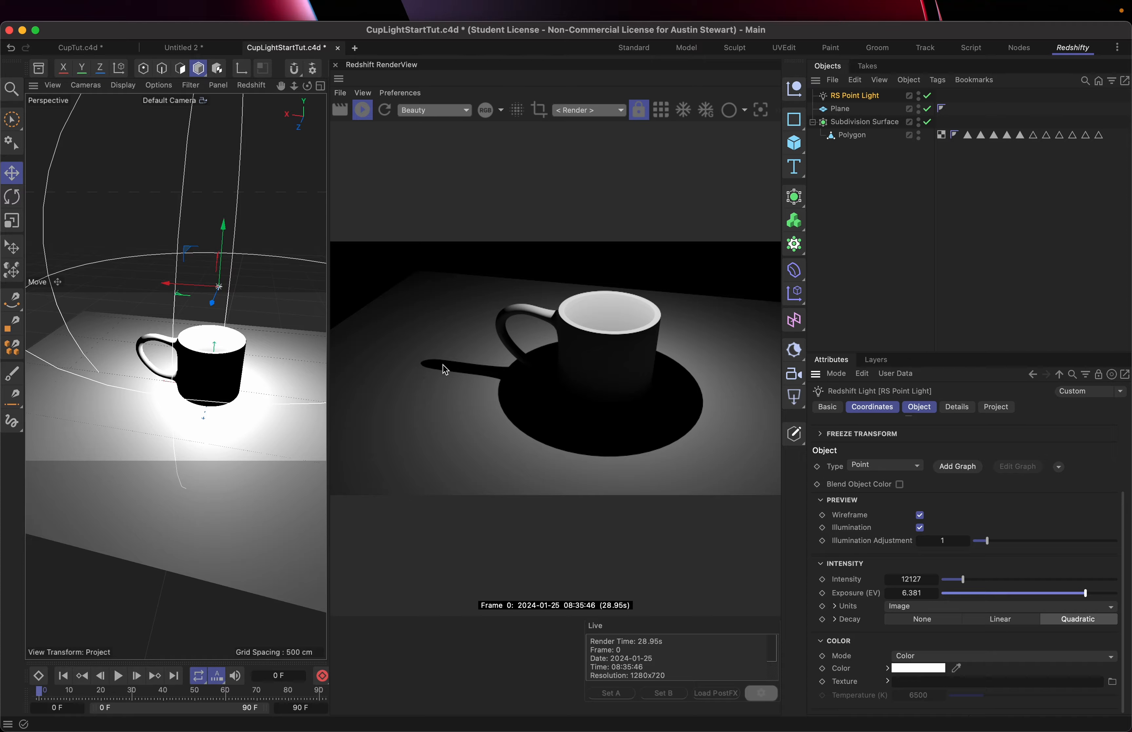
{"action": "left_click", "coordinate": [928, 97]}
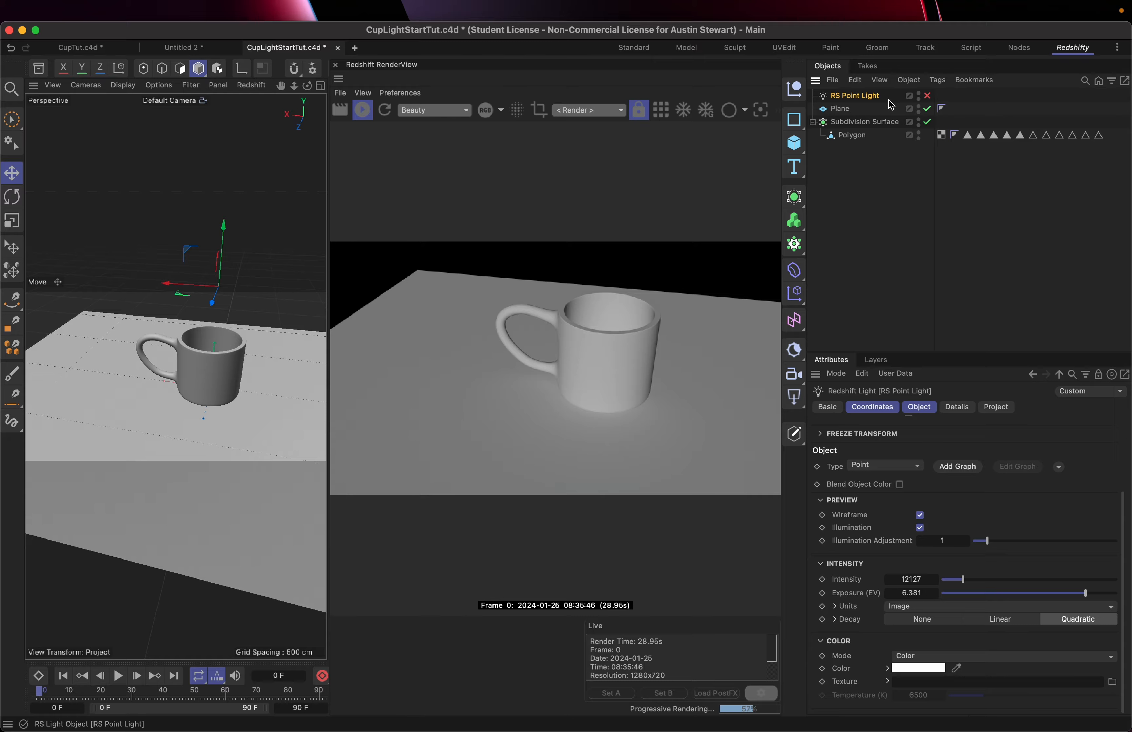
- Add a Redshift Area Light and raise it along Y above the cup
{"action": "left_click", "coordinate": [794, 395]}
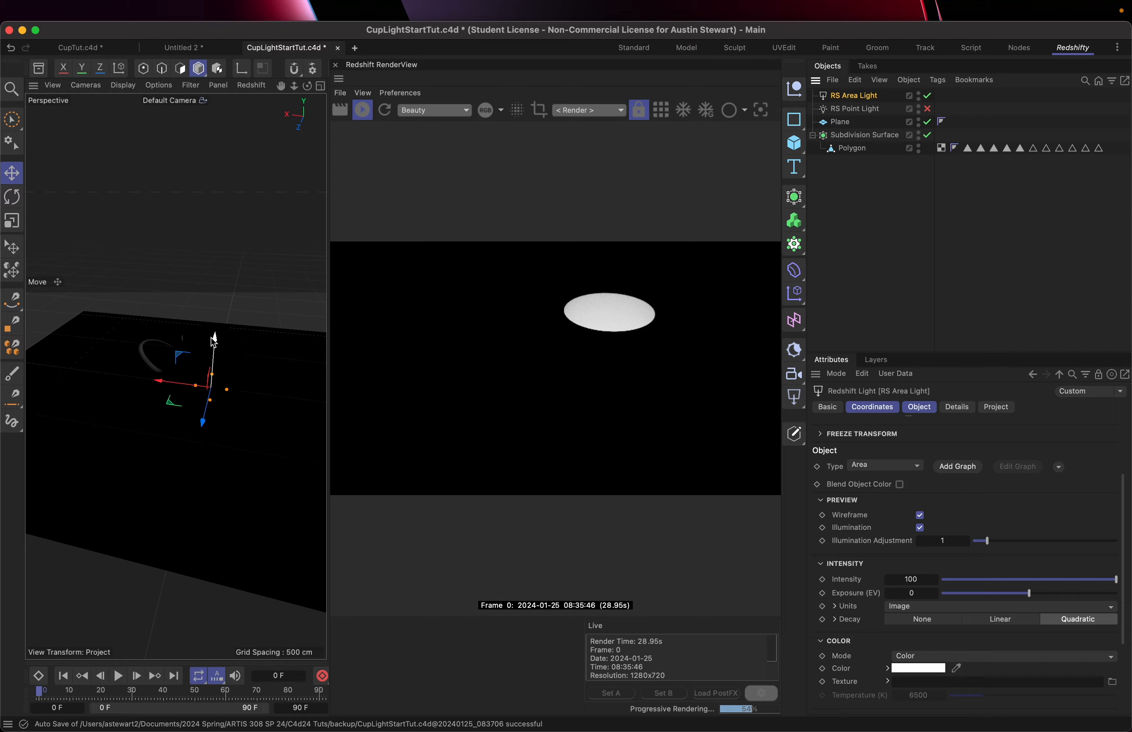
{"action": "left_click_drag", "start_coordinate": [215, 337], "coordinate": [229, 220]}
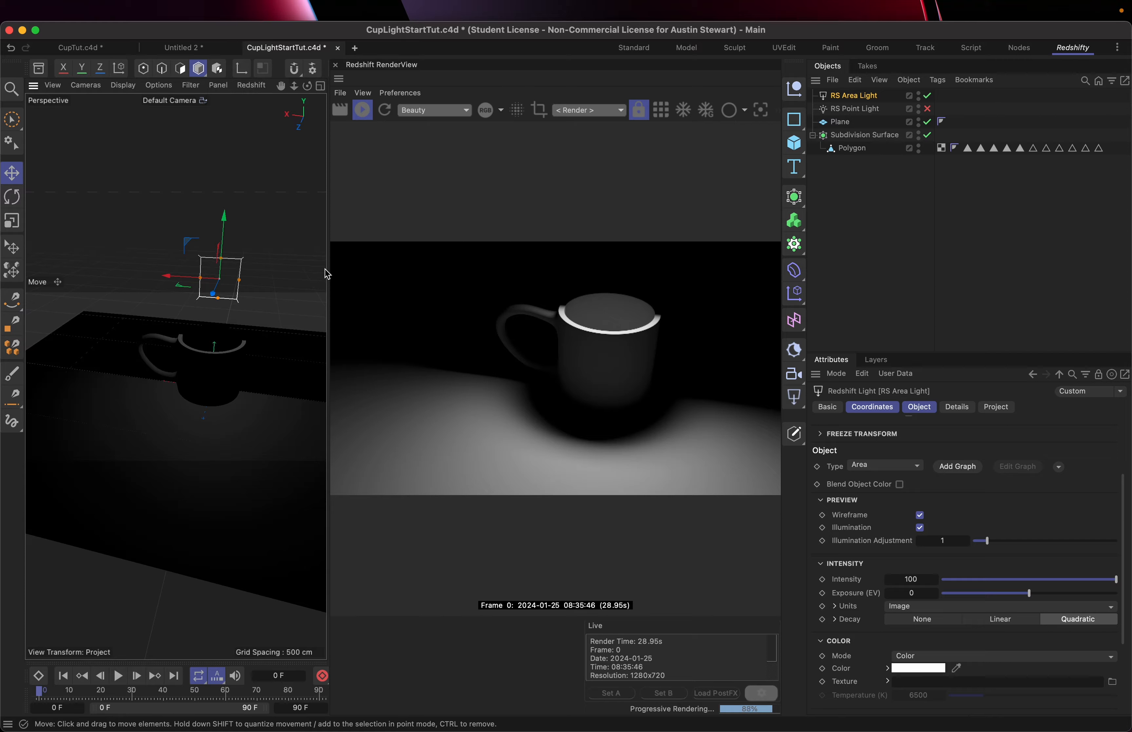
- Widen the viewport and stretch the area light sideways to a Size X of about 246 cm
{"action": "left_click_drag", "start_coordinate": [328, 269], "coordinate": [434, 286]}
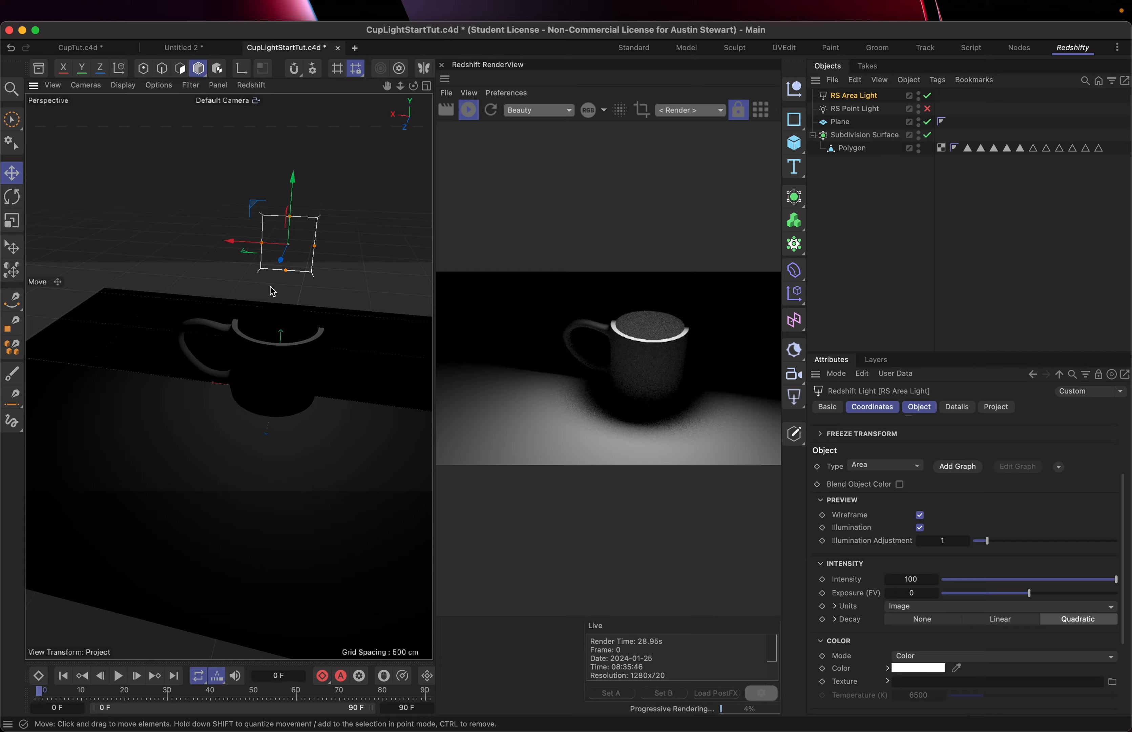
{"action": "left_click_drag", "start_coordinate": [271, 290], "coordinate": [410, 285], "text": "alt"}
{"action": "middle_click_drag", "start_coordinate": [235, 283], "coordinate": [288, 356], "text": "alt"}
{"action": "scroll", "coordinate": [285, 355], "scroll_direction": "up", "scroll_amount": 6}
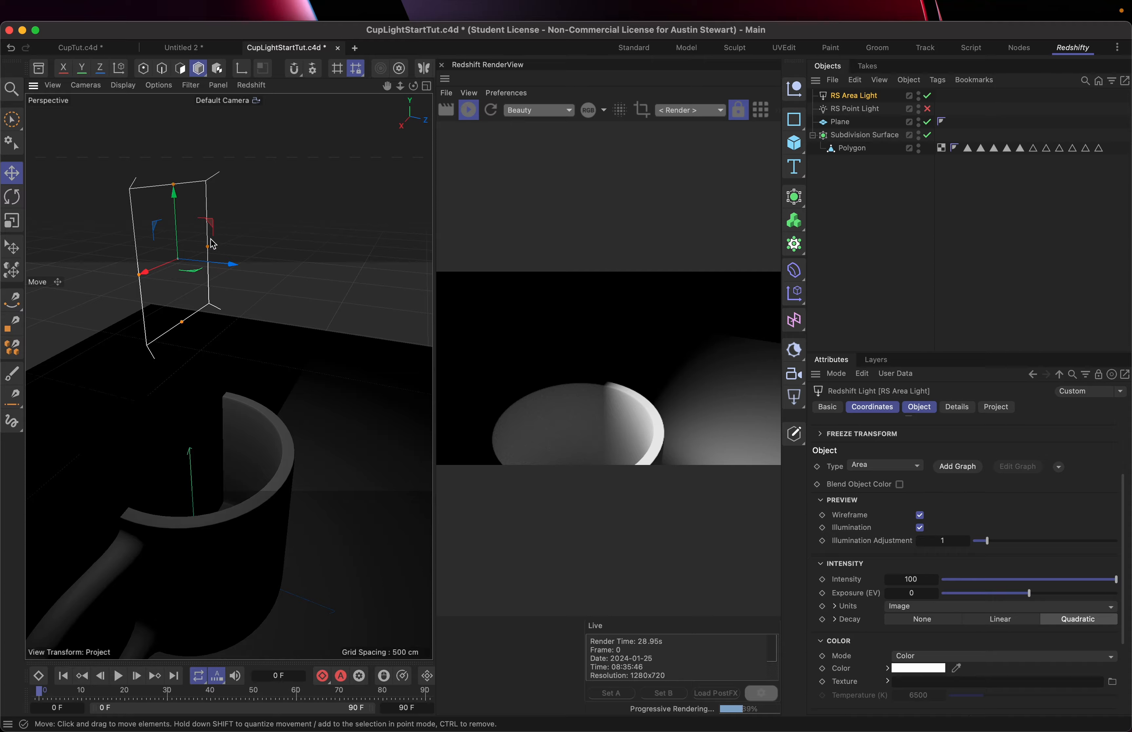
{"action": "mouse_move", "coordinate": [208, 251]}
{"action": "left_mouse_down"}
{"action": "mouse_move", "coordinate": [187, 260]}
{"action": "mouse_move", "coordinate": [245, 230]}
{"action": "mouse_move", "coordinate": [215, 248]}
{"action": "left_mouse_up"}
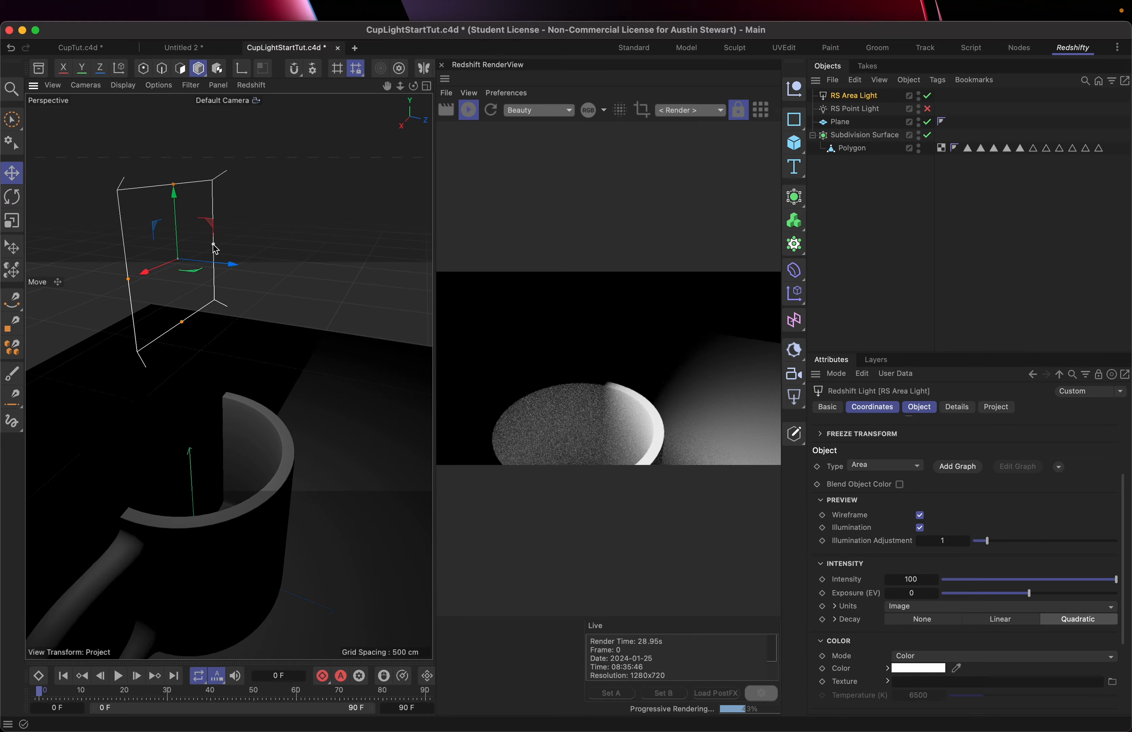
{"action": "left_click", "coordinate": [213, 244]}
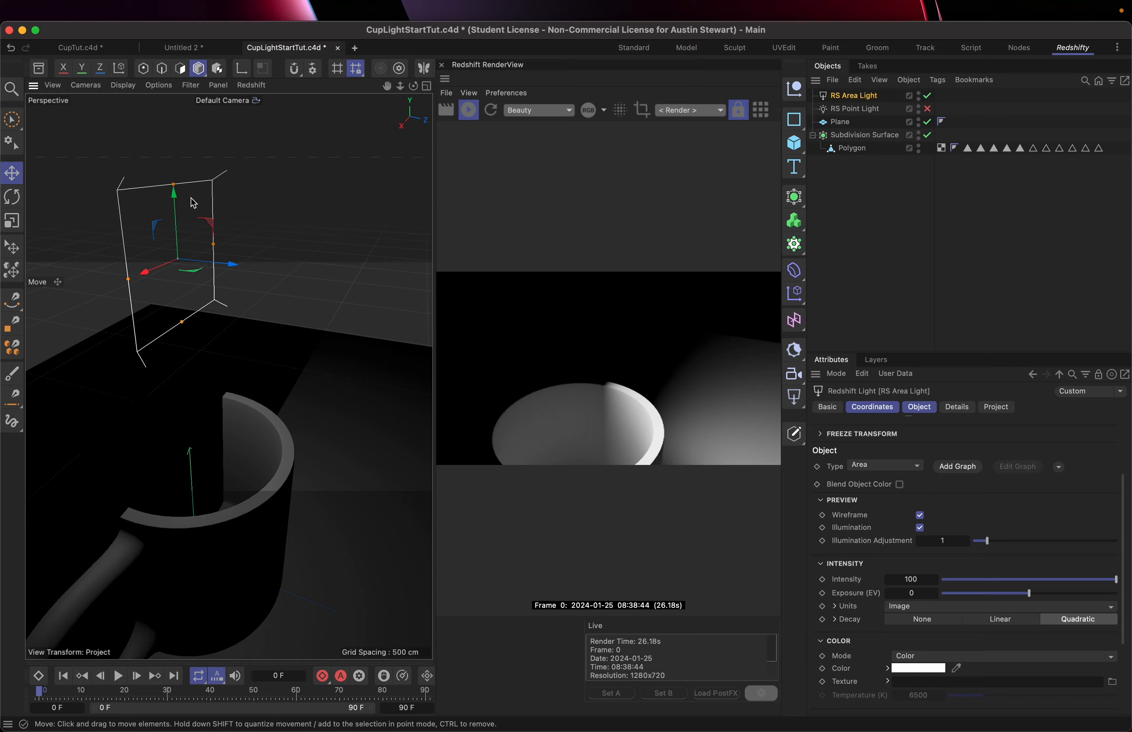
- Tilt the area light down toward the cup to a pitch of about -57° and bring up its shape settings
{"action": "key", "text": "r"}
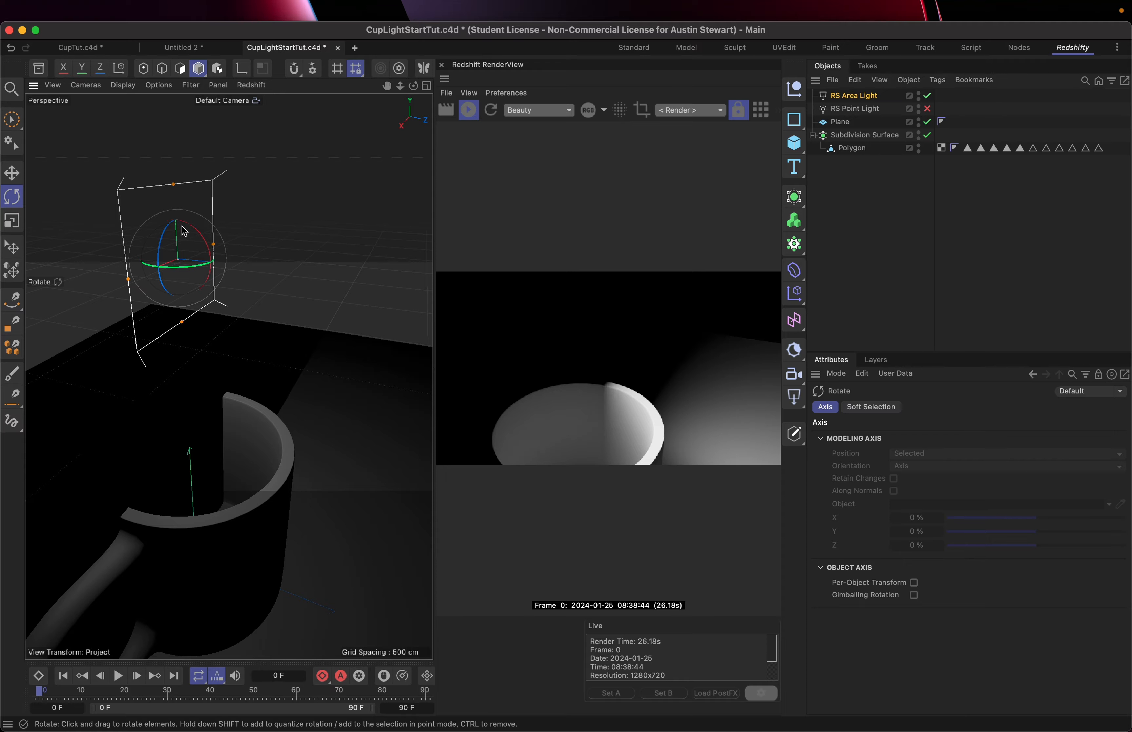
{"action": "left_click_drag", "start_coordinate": [189, 229], "coordinate": [219, 254]}
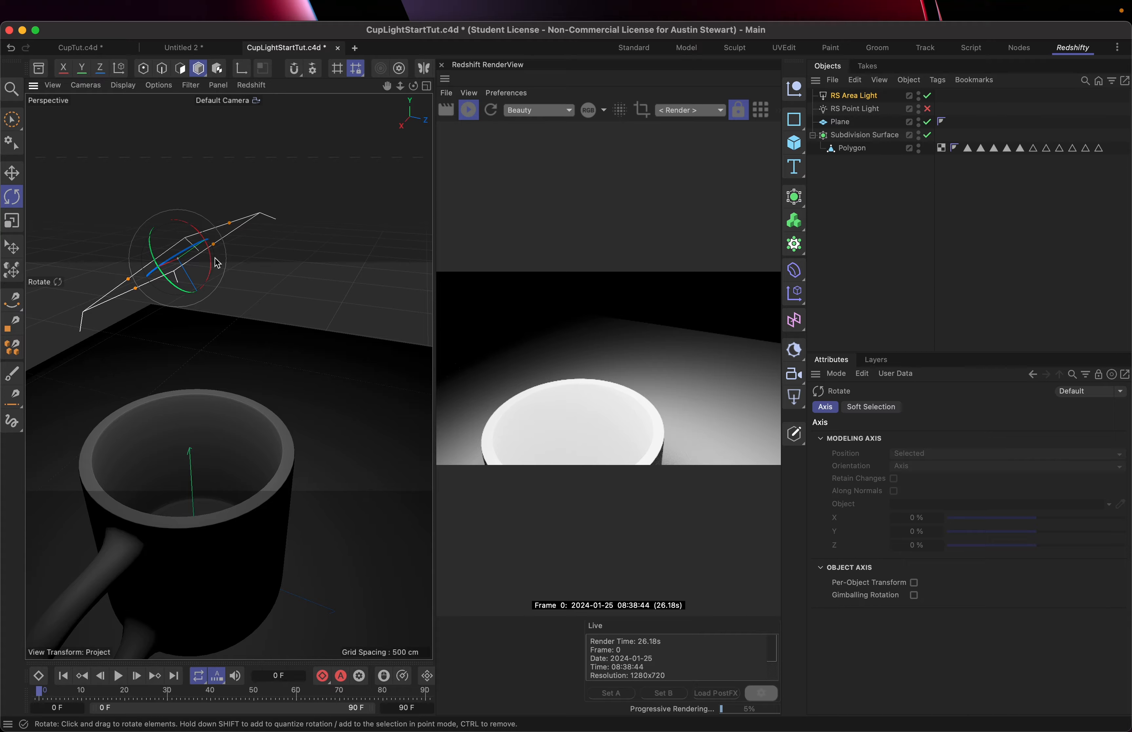
{"action": "middle_click_drag", "start_coordinate": [222, 320], "coordinate": [222, 320], "text": "alt"}
{"action": "scroll", "coordinate": [224, 322], "scroll_direction": "down", "scroll_amount": 1}
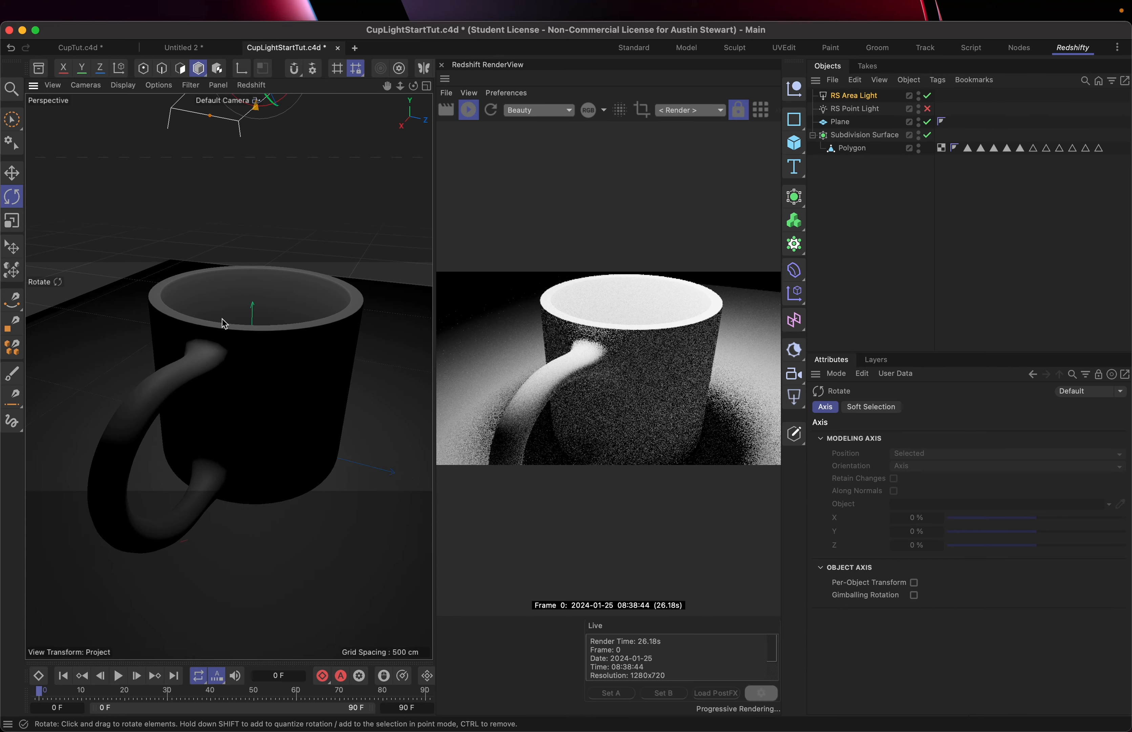
{"action": "scroll", "coordinate": [223, 324], "scroll_direction": "down", "scroll_amount": 5}
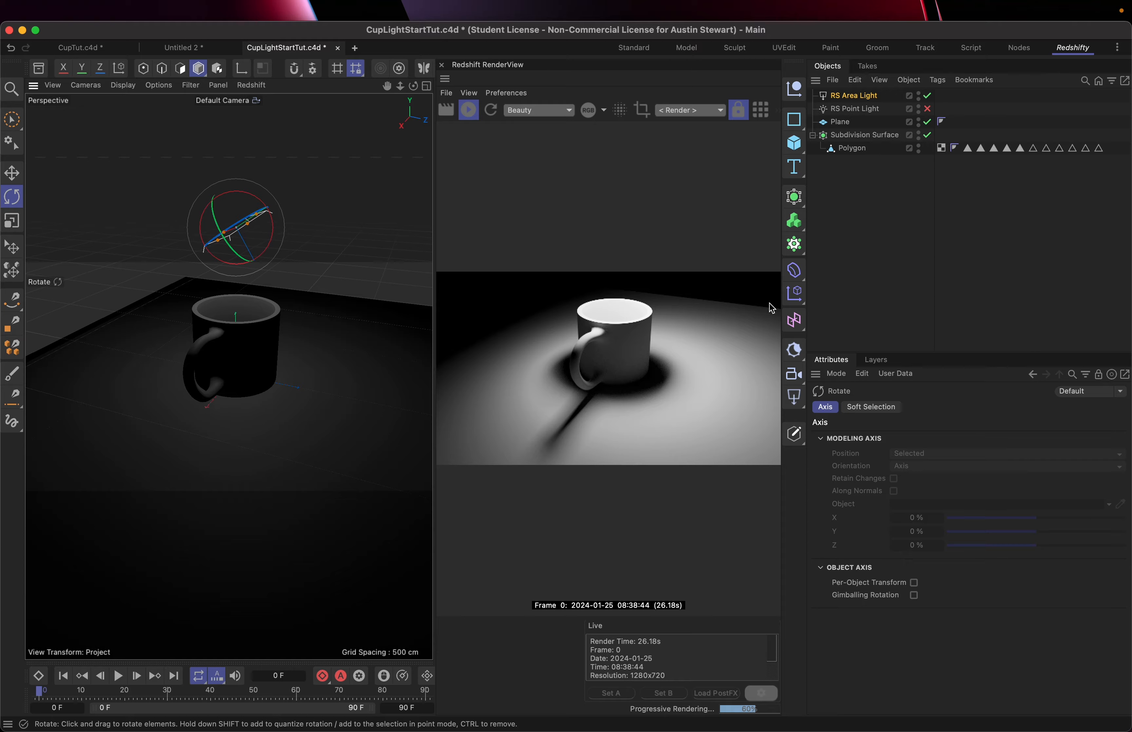
{"action": "left_click", "coordinate": [846, 97]}
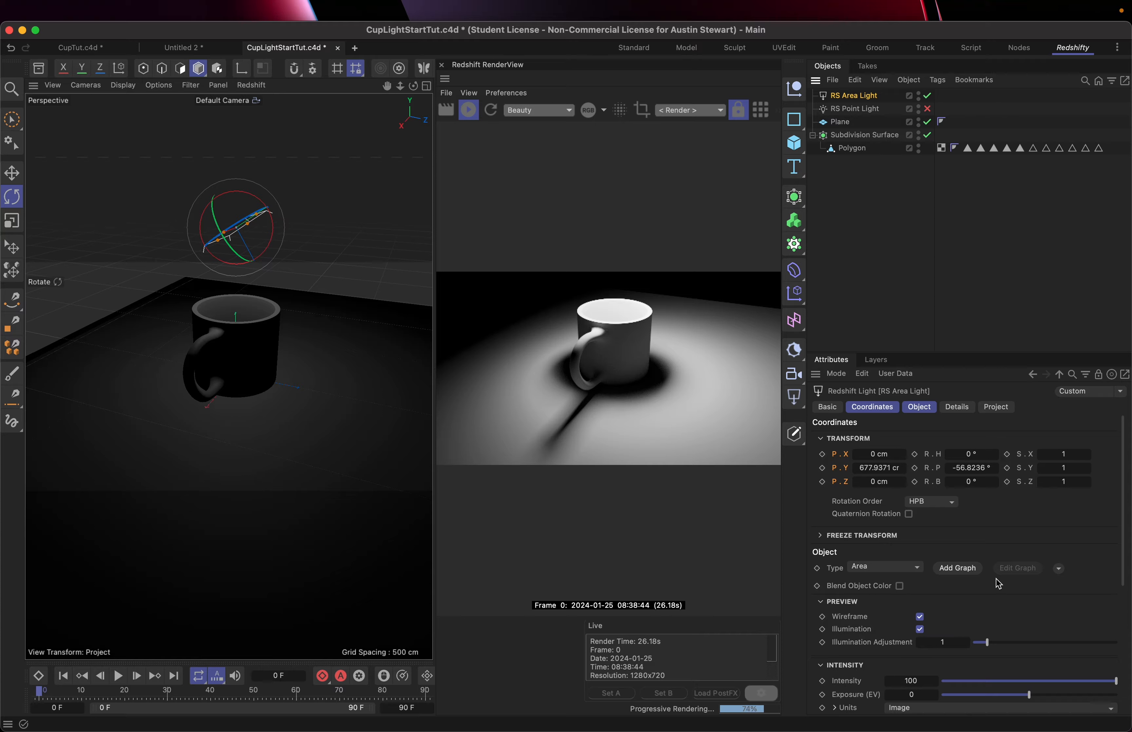
{"action": "scroll", "coordinate": [996, 579], "scroll_direction": "down", "scroll_amount": 10}
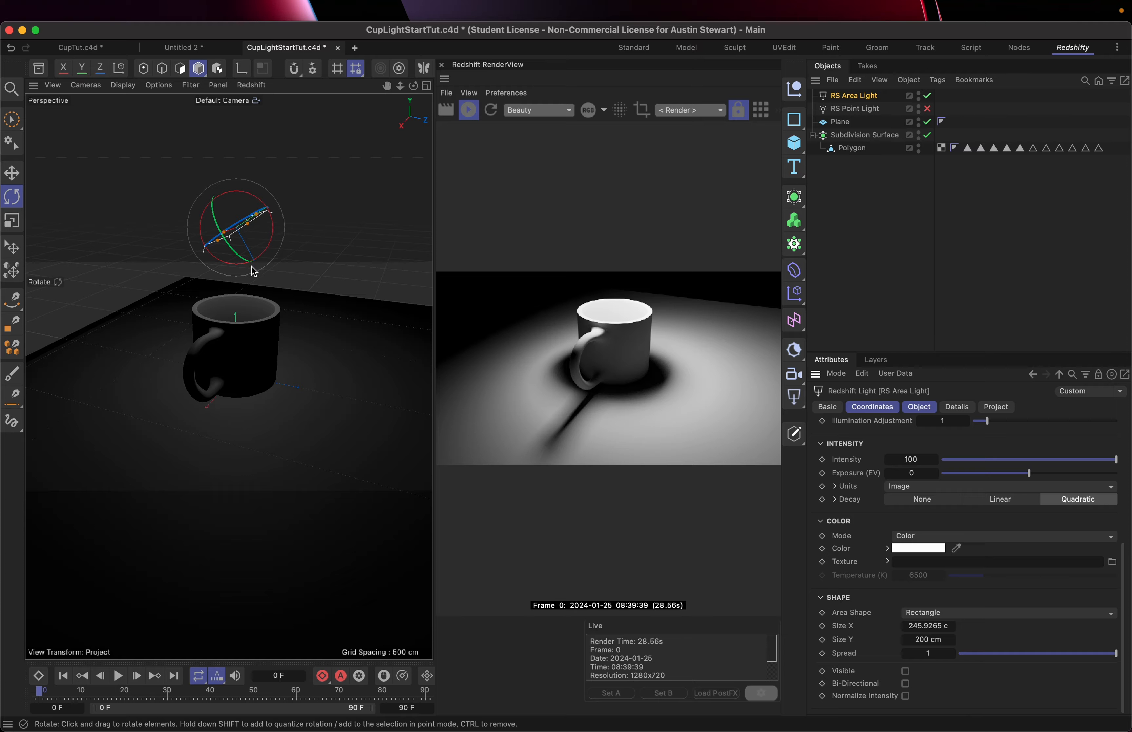
- Move the area light up and far back from the cup, to about X 73, Y 1590, Z -867 cm
{"action": "left_click_drag", "start_coordinate": [255, 272], "coordinate": [376, 276], "text": "alt"}
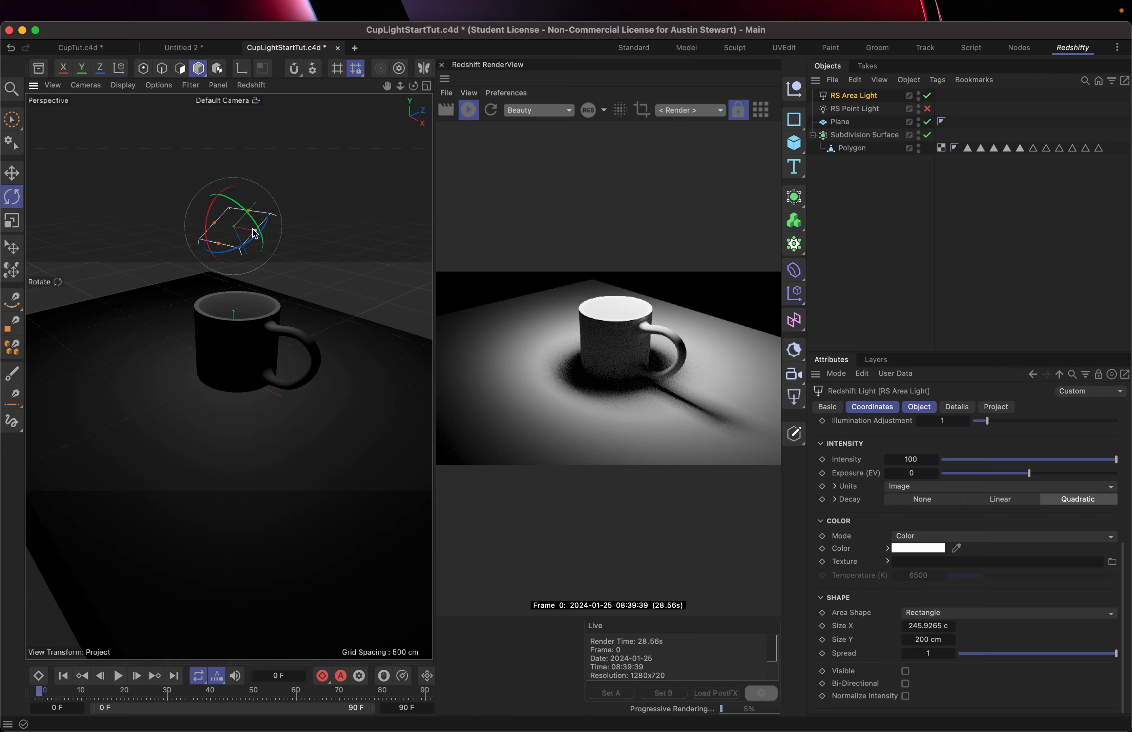
{"action": "key", "text": "e"}
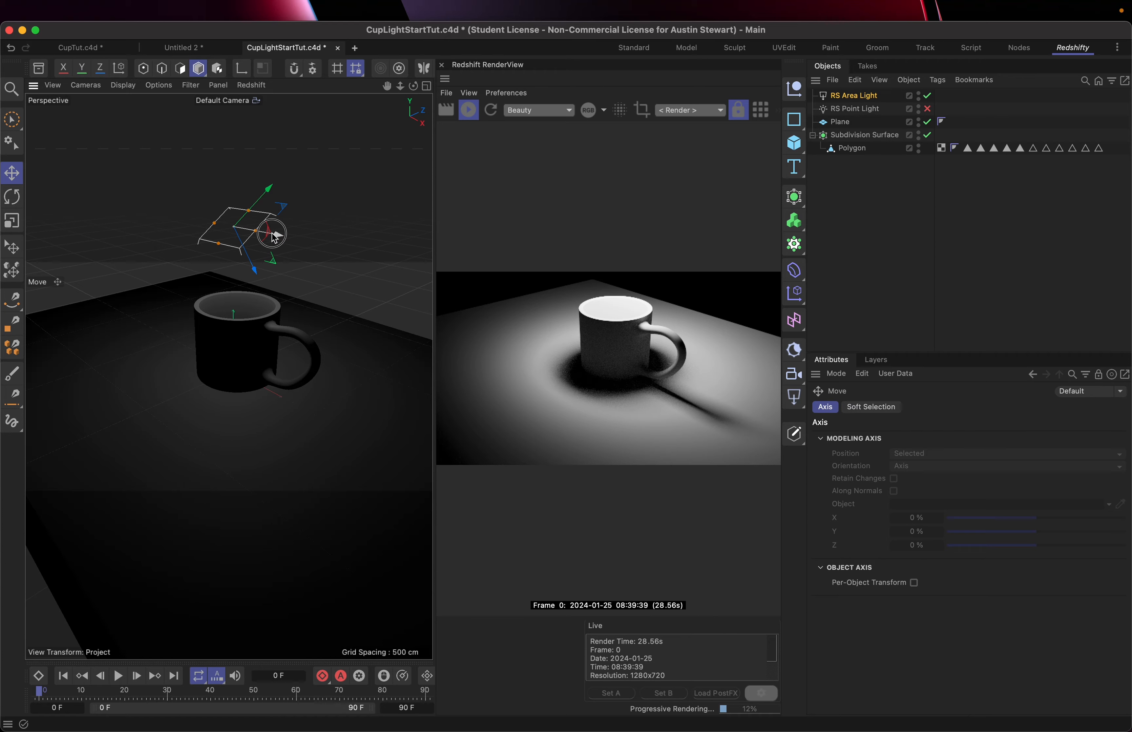
{"action": "mouse_move", "coordinate": [274, 234]}
{"action": "left_mouse_down"}
{"action": "mouse_move", "coordinate": [307, 246]}
{"action": "mouse_move", "coordinate": [285, 243]}
{"action": "left_mouse_up"}
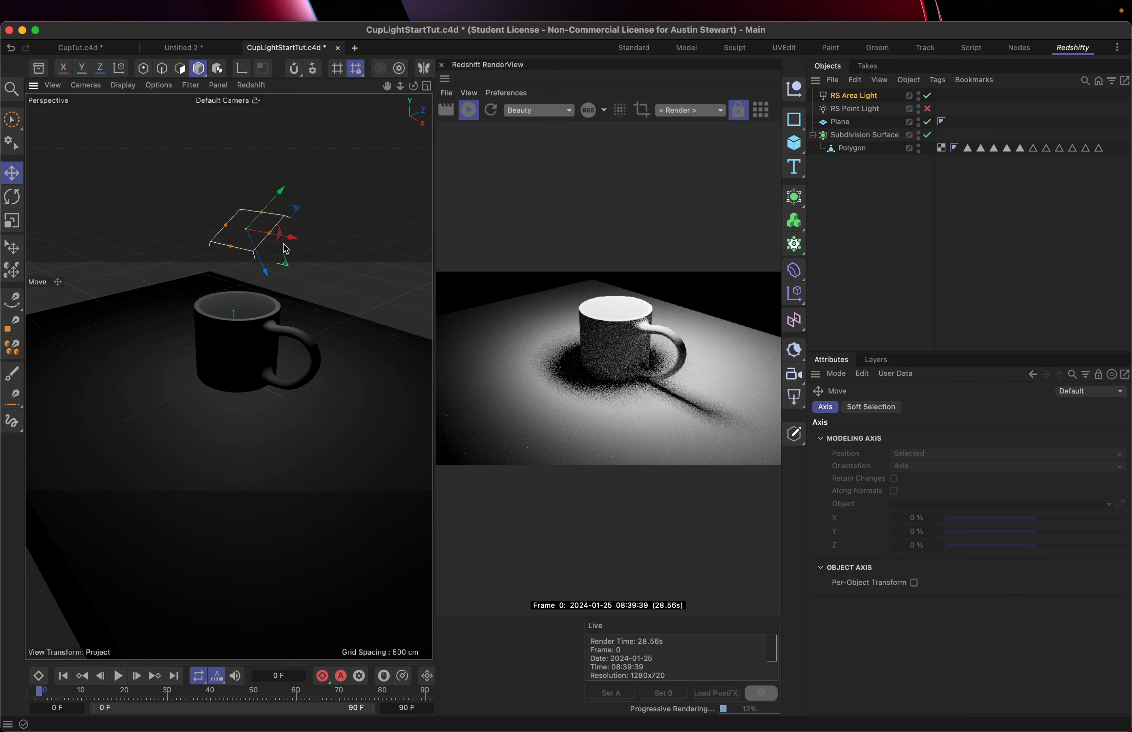
{"action": "left_click_drag", "start_coordinate": [279, 192], "coordinate": [109, 275]}
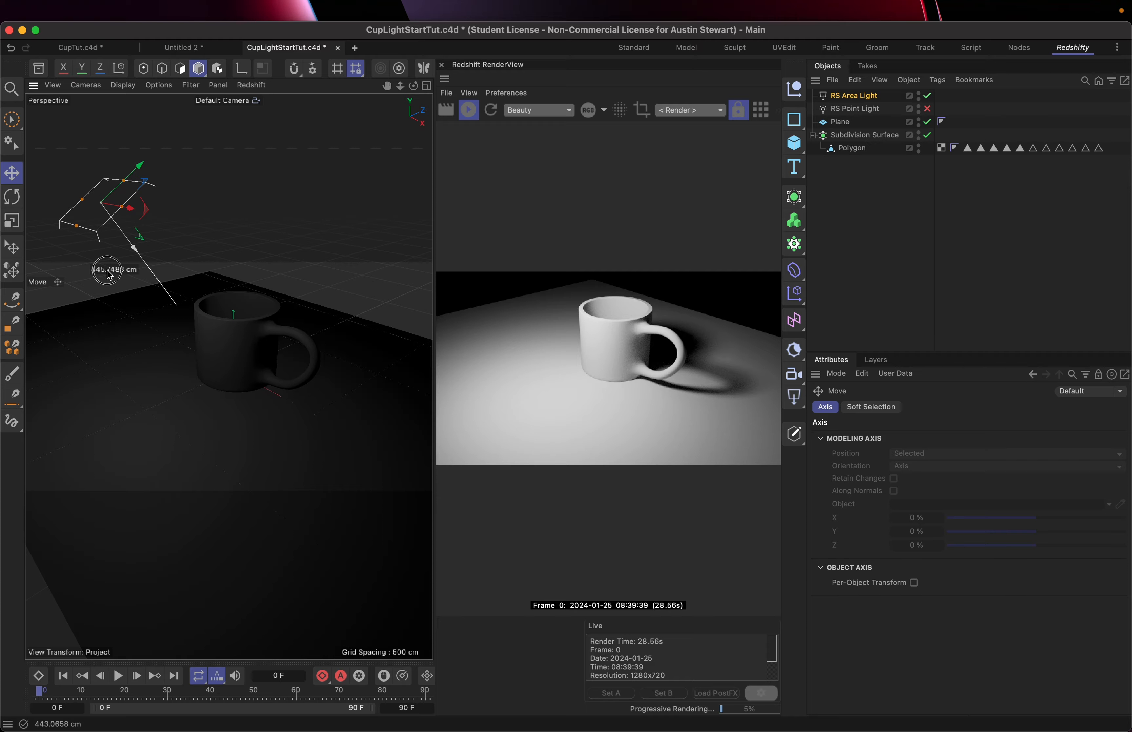
{"action": "left_click_drag", "start_coordinate": [110, 275], "coordinate": [109, 275]}
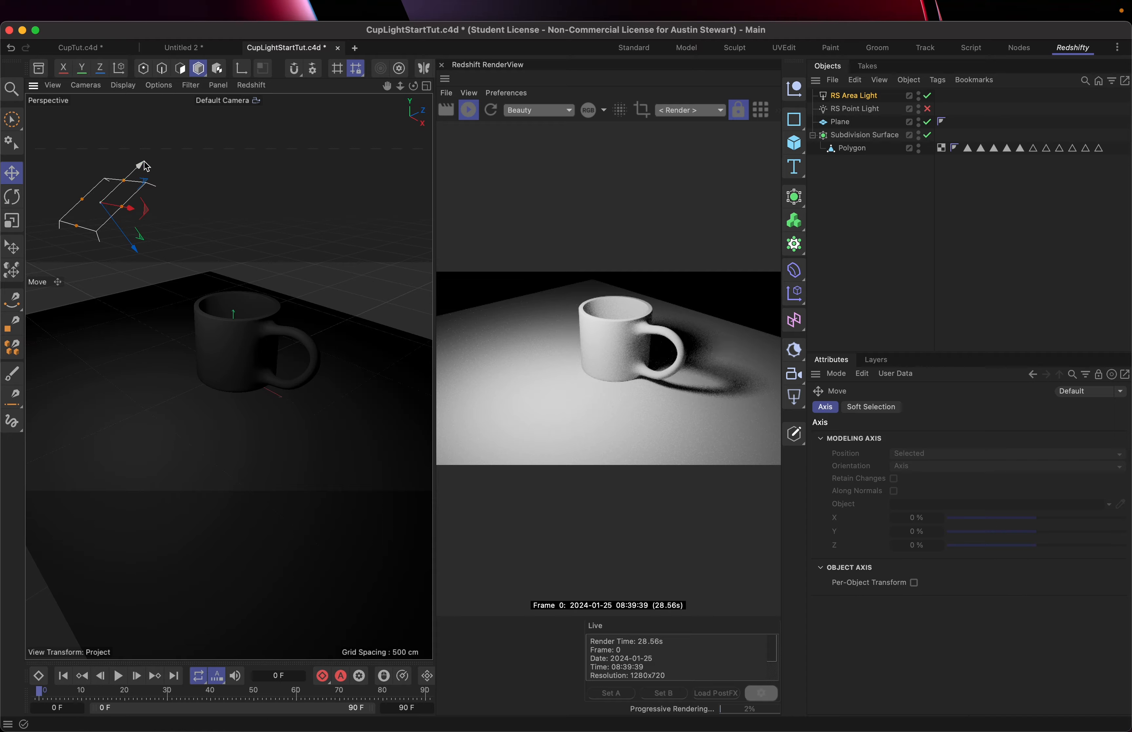
{"action": "left_click_drag", "start_coordinate": [140, 167], "coordinate": [183, 123]}
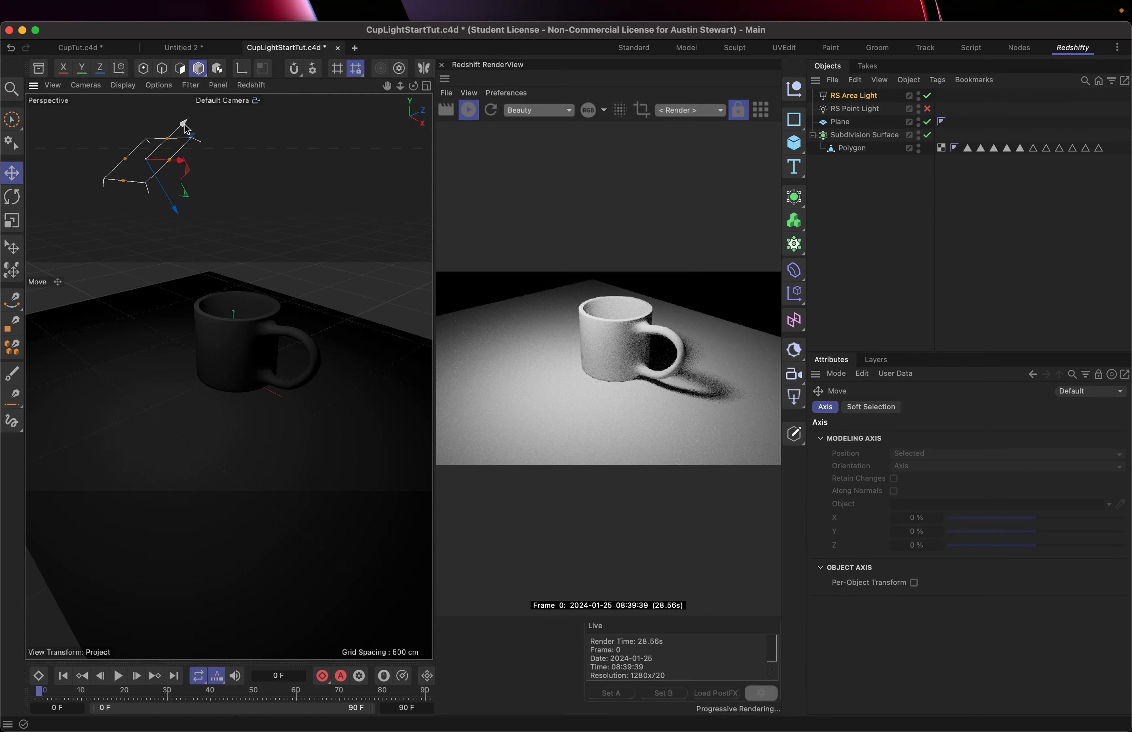
{"action": "left_click_drag", "start_coordinate": [180, 217], "coordinate": [85, 103]}
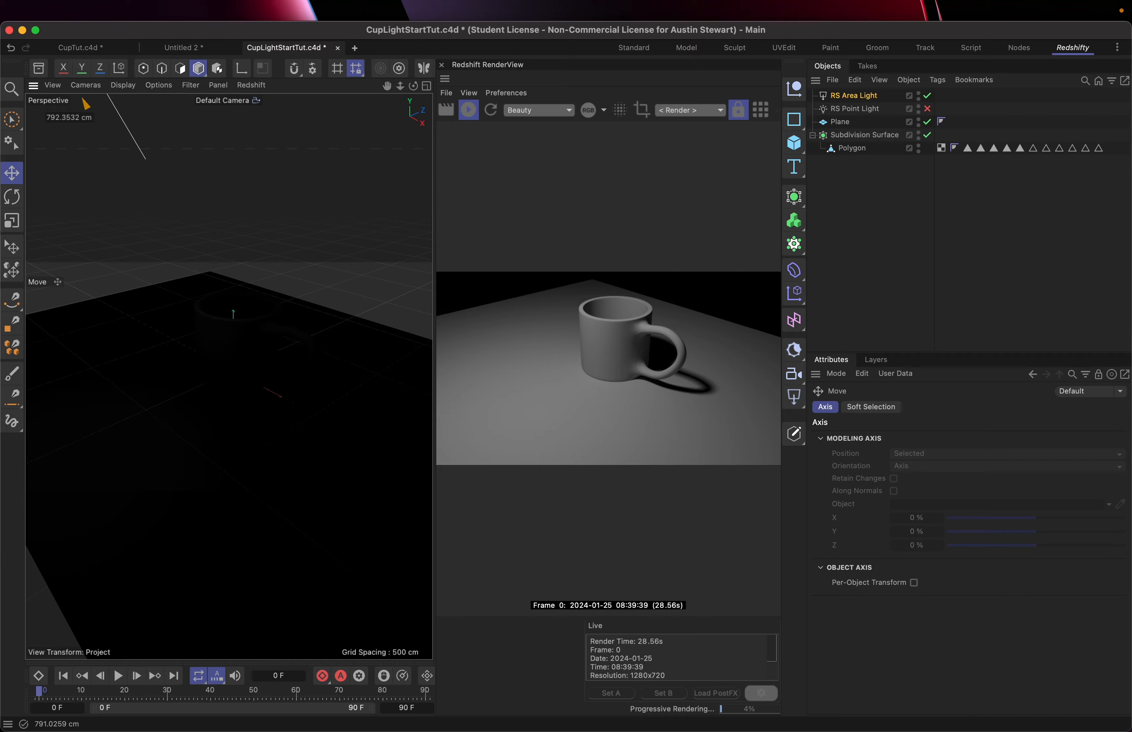
{"action": "left_click_drag", "start_coordinate": [85, 102], "coordinate": [86, 103]}
- Raise the area light's exposure to about 1.679 EV
{"action": "left_click", "coordinate": [856, 98]}
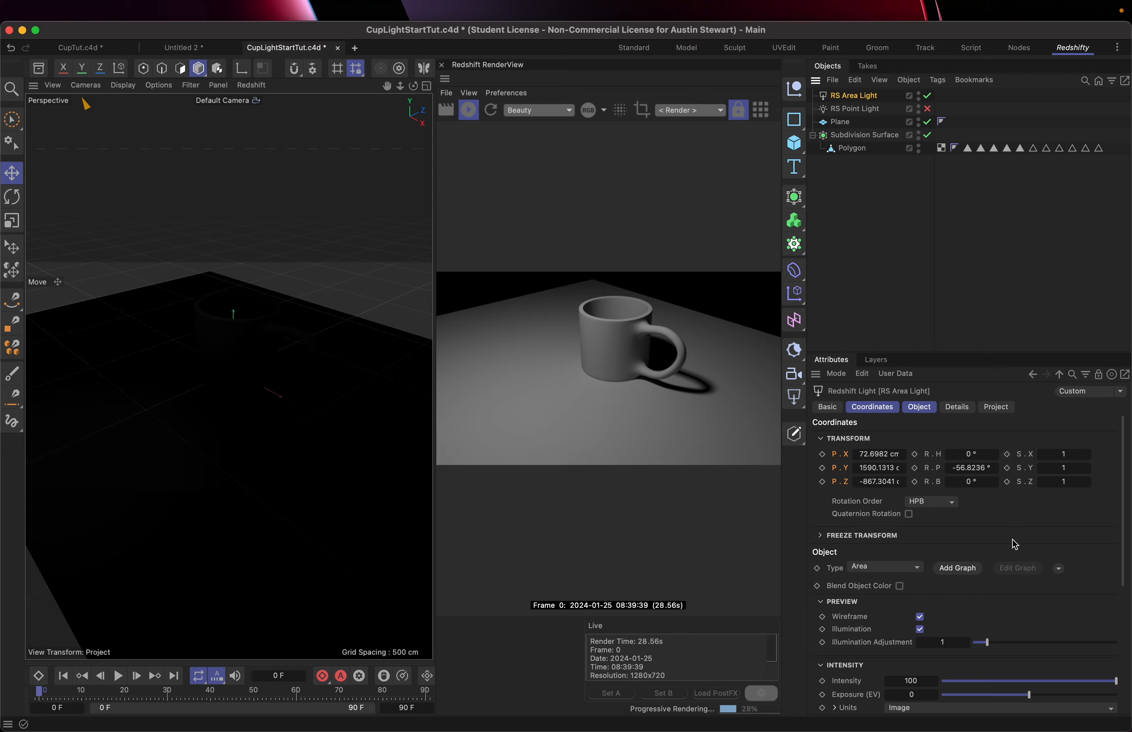
{"action": "scroll", "coordinate": [1012, 540], "scroll_direction": "down", "scroll_amount": 5}
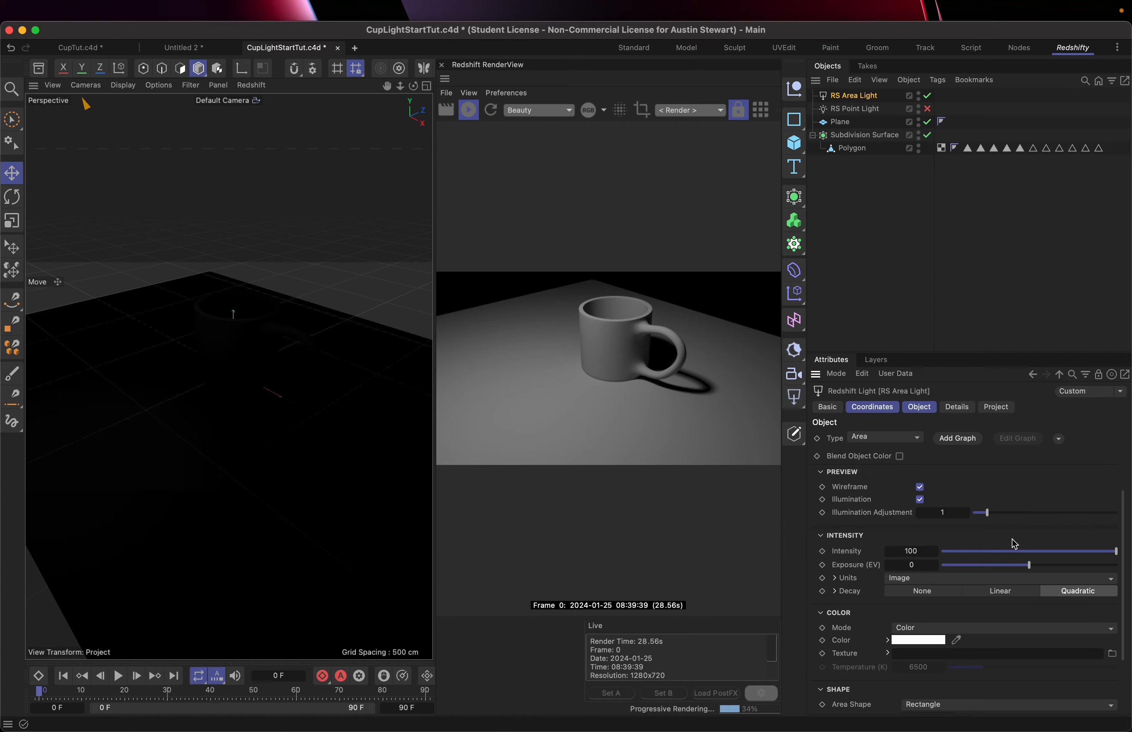
{"action": "scroll", "coordinate": [976, 646], "scroll_direction": "down", "scroll_amount": 3}
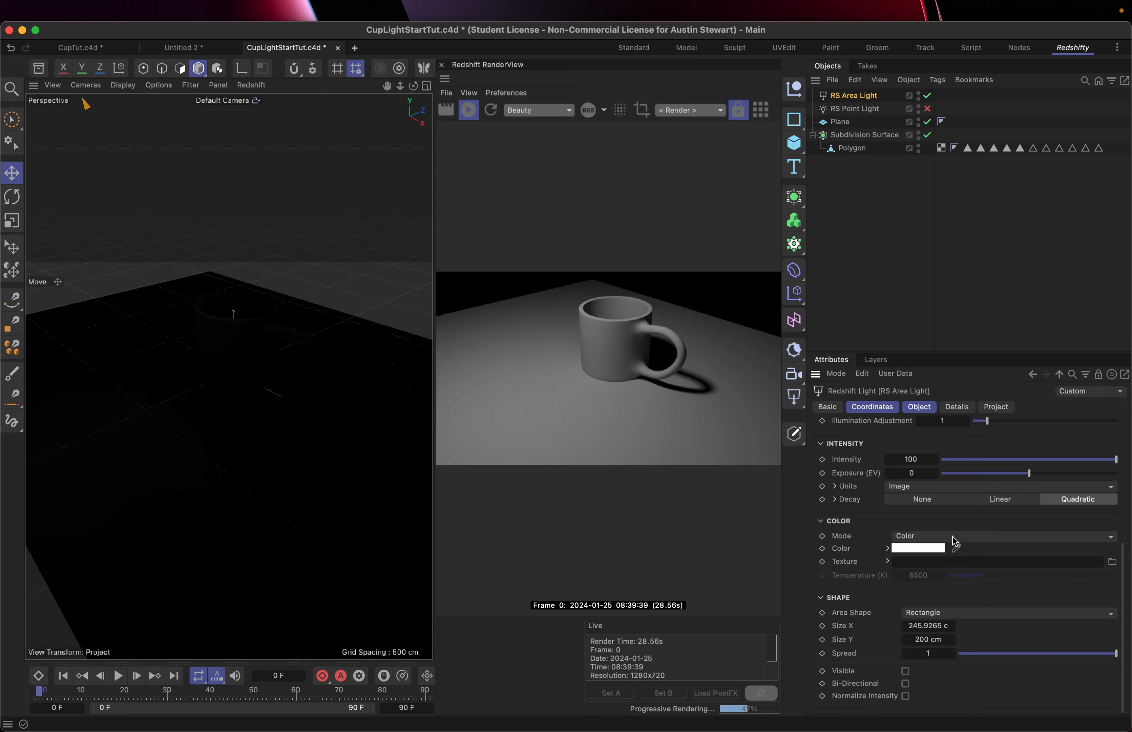
{"action": "left_click_drag", "start_coordinate": [1030, 473], "coordinate": [1045, 476]}
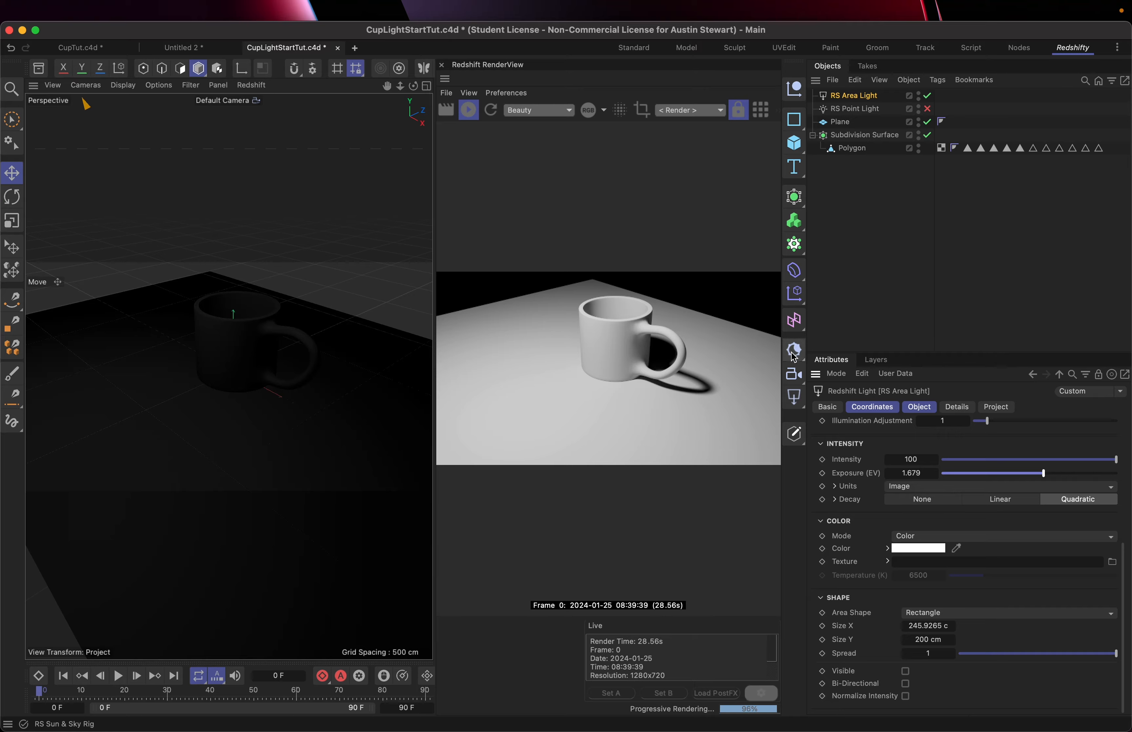
- Add a Redshift Infinite Light and disable the RS Area Light
{"action": "left_click_drag", "start_coordinate": [792, 355], "coordinate": [719, 254]}
{"action": "left_click_drag", "start_coordinate": [794, 396], "coordinate": [858, 471]}
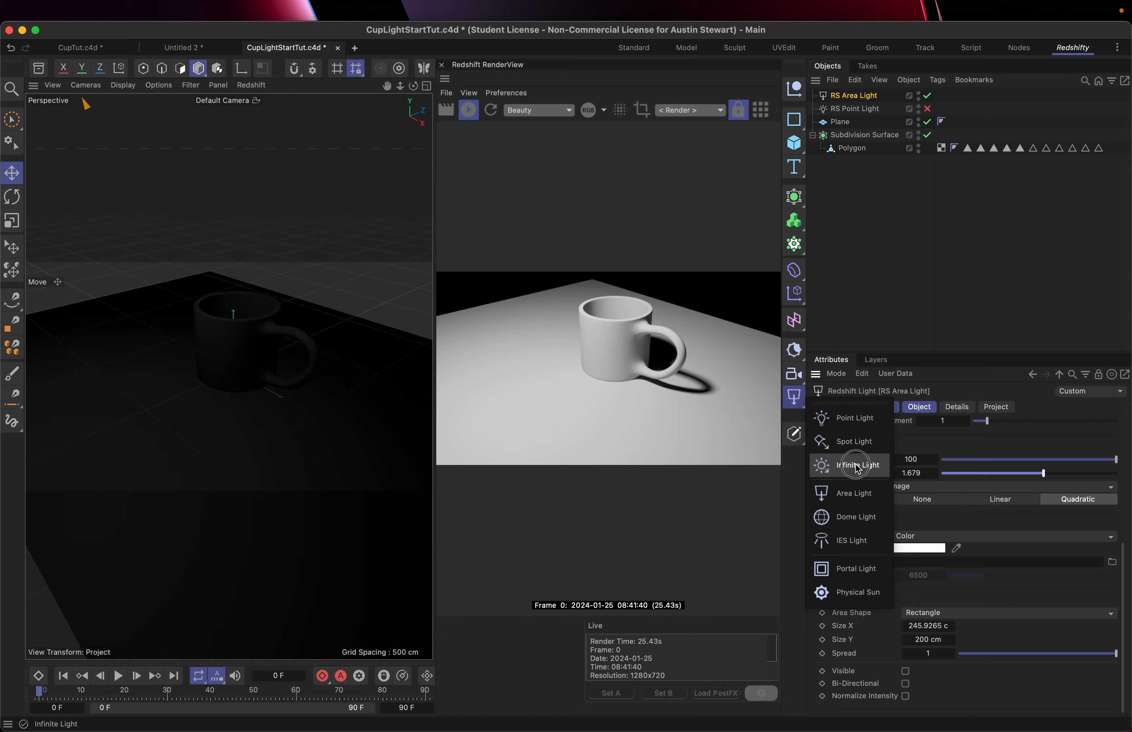
{"action": "left_click_drag", "start_coordinate": [858, 469], "coordinate": [857, 469]}
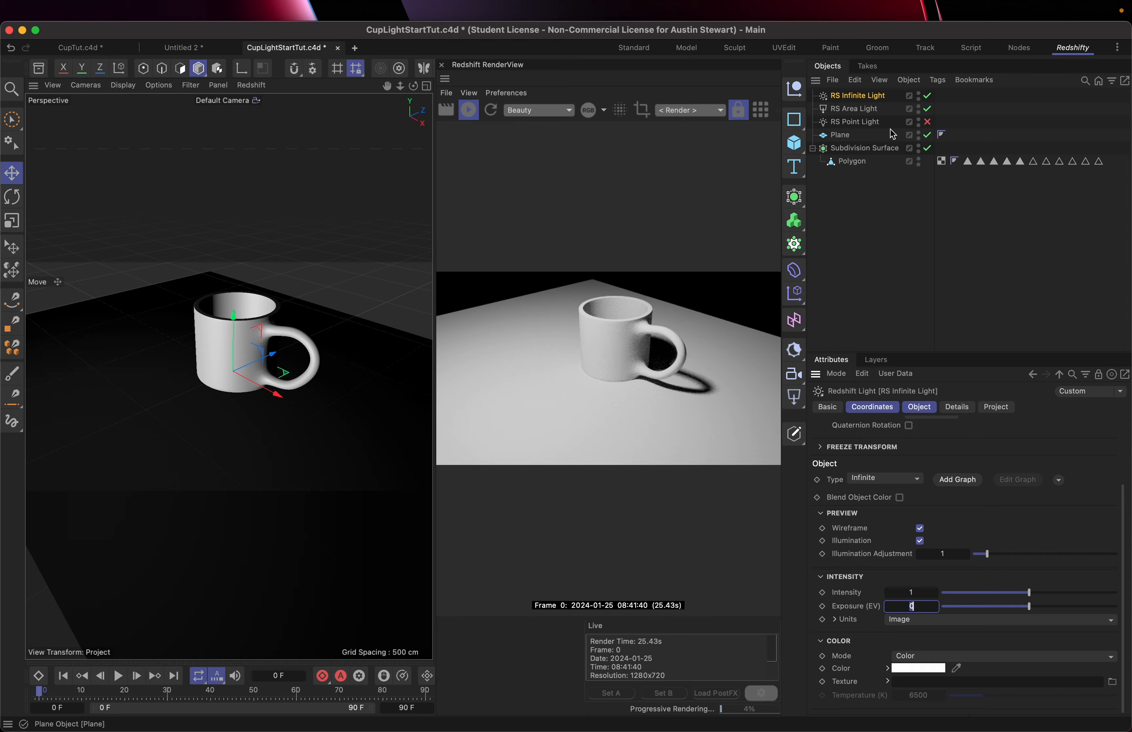
{"action": "left_click", "coordinate": [927, 109]}
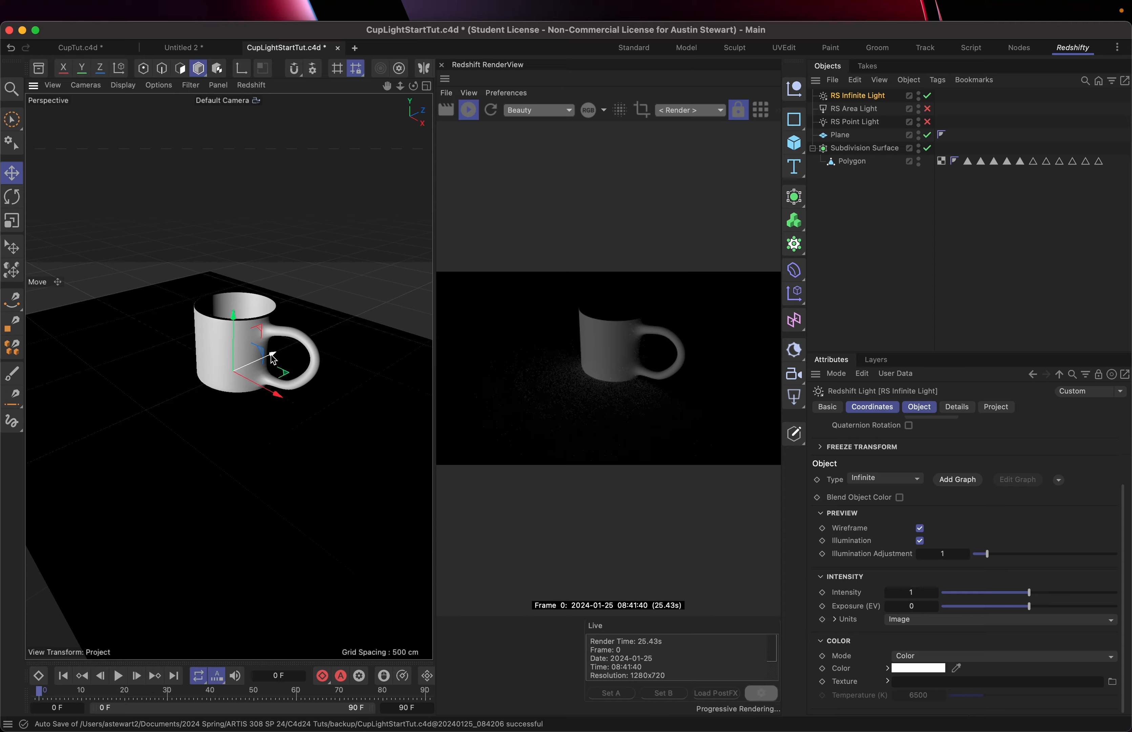
- Move the infinite light out beside the cup and above the plane, to about Y 305, Z -464 cm
{"action": "left_click_drag", "start_coordinate": [268, 362], "coordinate": [135, 288]}
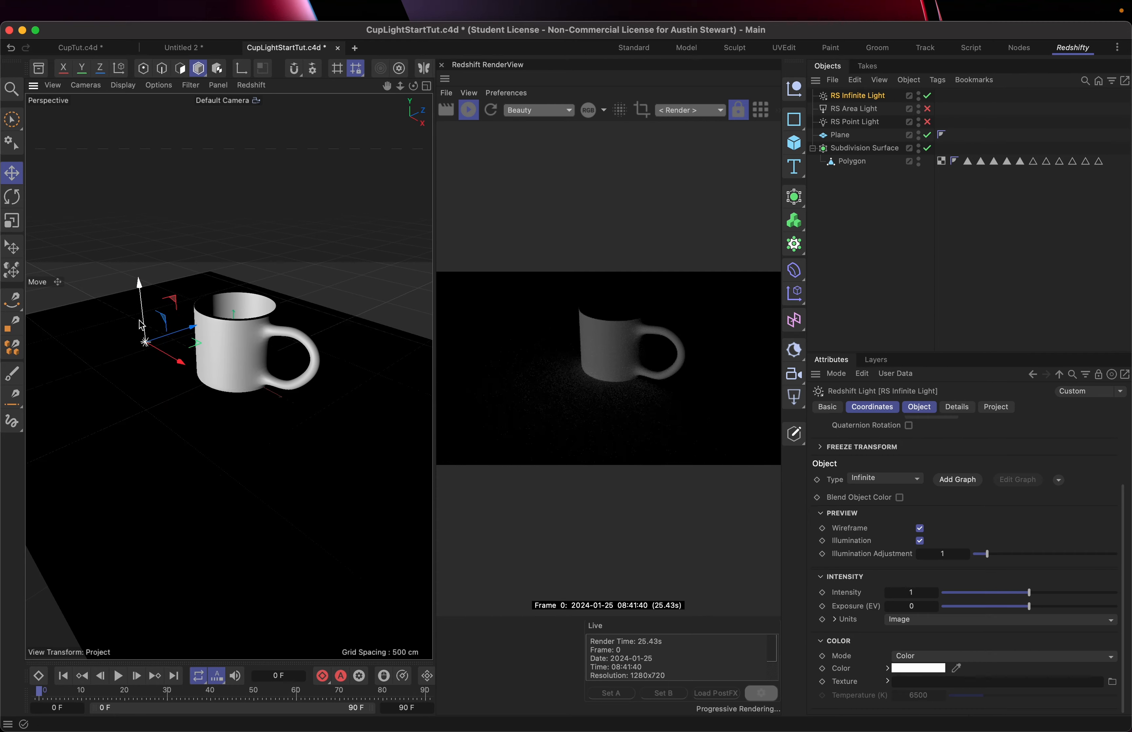
{"action": "scroll", "coordinate": [140, 330], "scroll_direction": "up", "scroll_amount": 5}
{"action": "scroll", "coordinate": [141, 335], "scroll_direction": "down", "scroll_amount": 5}
{"action": "scroll", "coordinate": [141, 335], "scroll_direction": "up", "scroll_amount": 2}
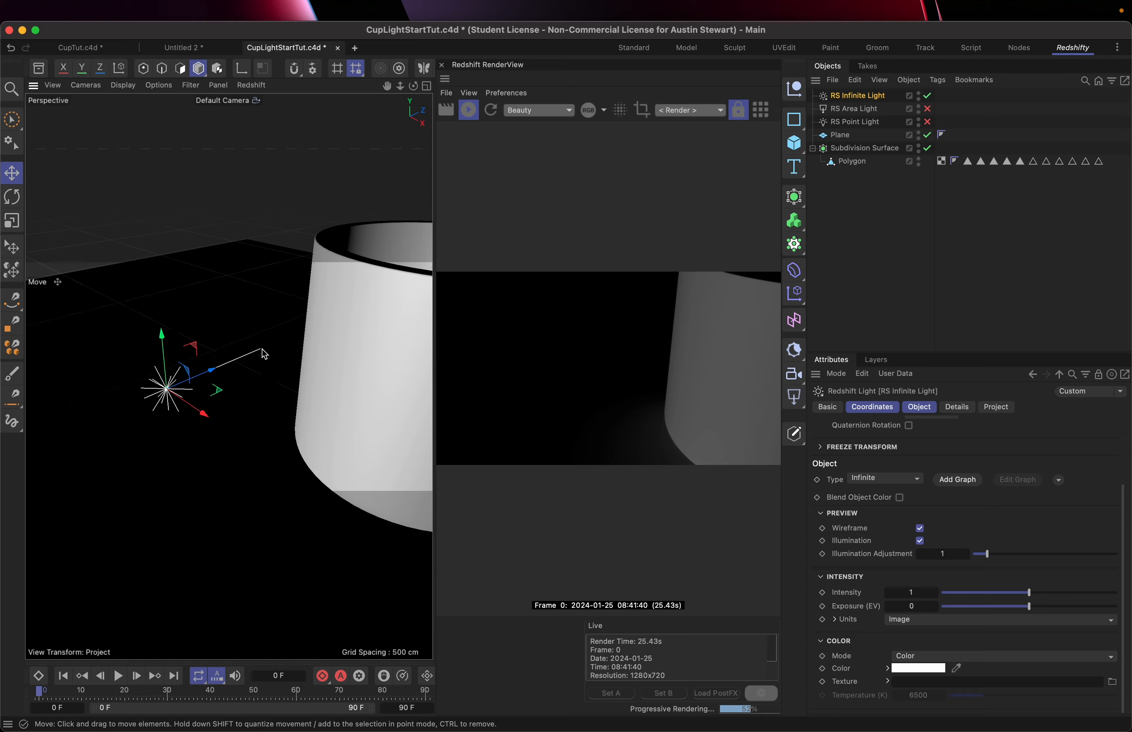
- Rotate the infinite light around its pitch axis to about -403° so it shines down onto the cup and plane
{"action": "key", "text": "r"}
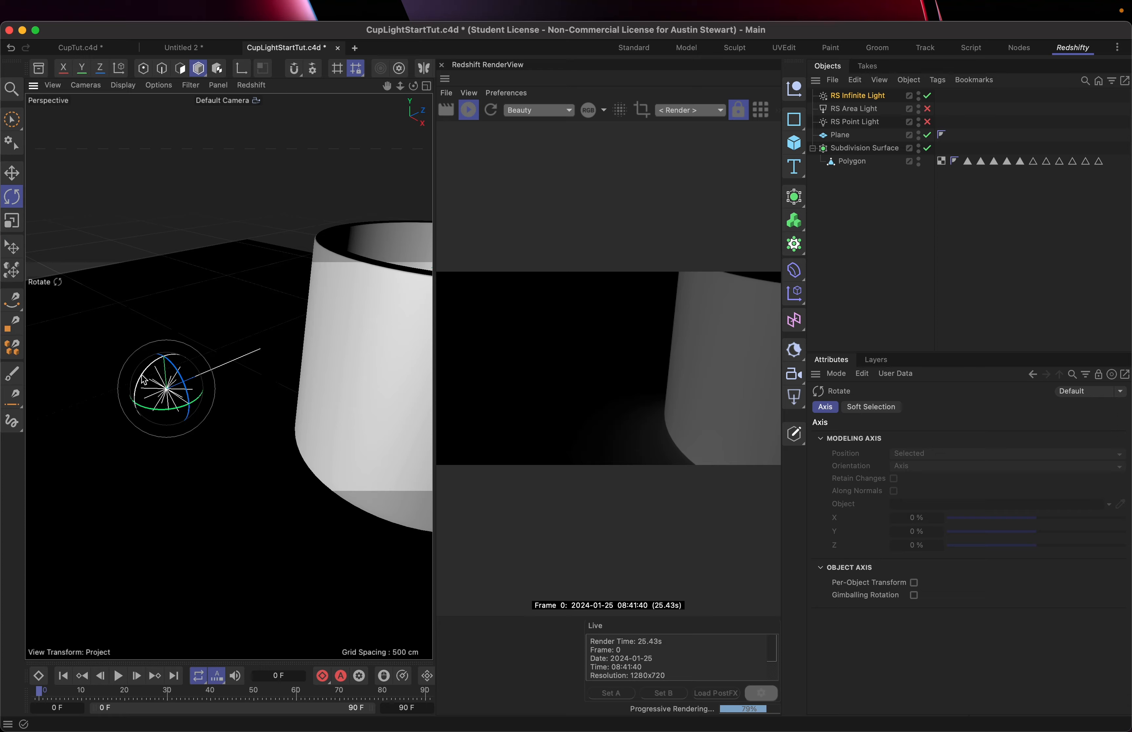
{"action": "left_click_drag", "start_coordinate": [143, 378], "coordinate": [205, 338]}
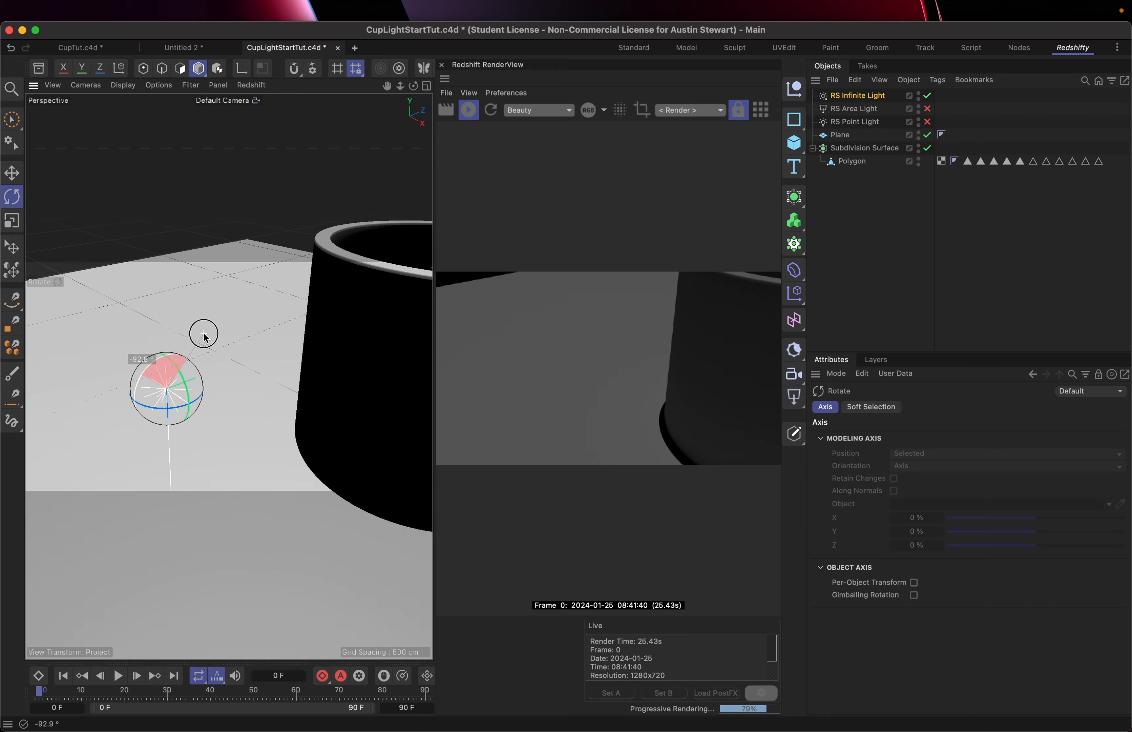
{"action": "mouse_move", "coordinate": [206, 337]}
{"action": "left_mouse_down"}
{"action": "mouse_move", "coordinate": [268, 300]}
{"action": "mouse_move", "coordinate": [182, 359]}
{"action": "mouse_move", "coordinate": [165, 404]}
{"action": "mouse_move", "coordinate": [162, 375]}
{"action": "mouse_move", "coordinate": [182, 331]}
{"action": "mouse_move", "coordinate": [179, 409]}
{"action": "mouse_move", "coordinate": [147, 435]}
{"action": "mouse_move", "coordinate": [86, 430]}
{"action": "mouse_move", "coordinate": [65, 350]}
{"action": "mouse_move", "coordinate": [147, 270]}
{"action": "mouse_move", "coordinate": [172, 268]}
{"action": "mouse_move", "coordinate": [118, 329]}
{"action": "mouse_move", "coordinate": [149, 265]}
{"action": "mouse_move", "coordinate": [202, 240]}
{"action": "mouse_move", "coordinate": [111, 316]}
{"action": "mouse_move", "coordinate": [203, 221]}
{"action": "mouse_move", "coordinate": [141, 278]}
{"action": "mouse_move", "coordinate": [167, 262]}
{"action": "mouse_move", "coordinate": [153, 288]}
{"action": "mouse_move", "coordinate": [152, 275]}
{"action": "left_mouse_up"}
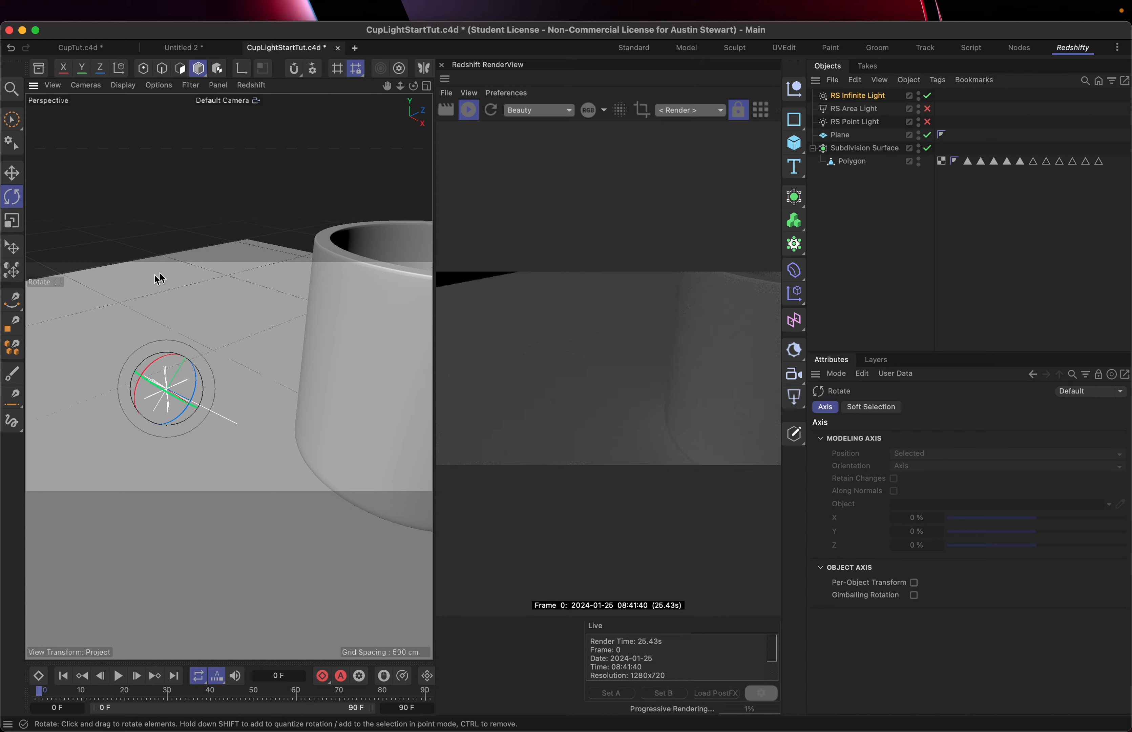
- Delete the RS Infinite Light and re-enable the RS Area Light and RS Point Light
{"action": "left_click", "coordinate": [867, 98]}
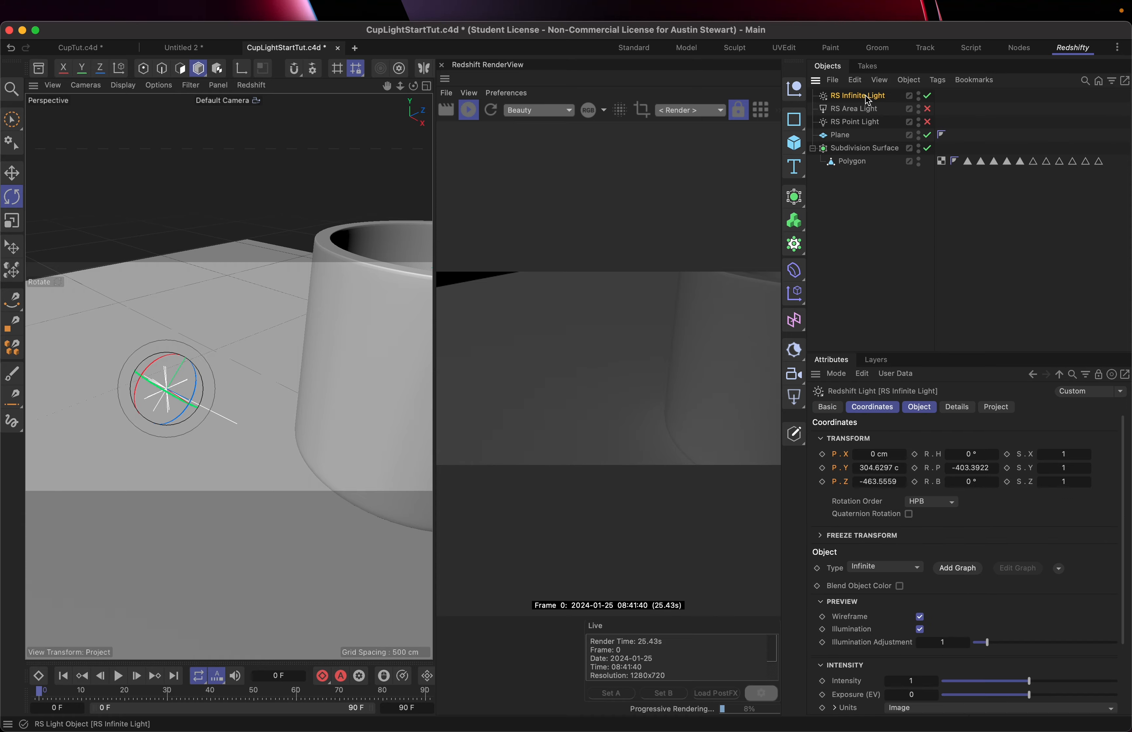
{"action": "key", "text": "Delete"}
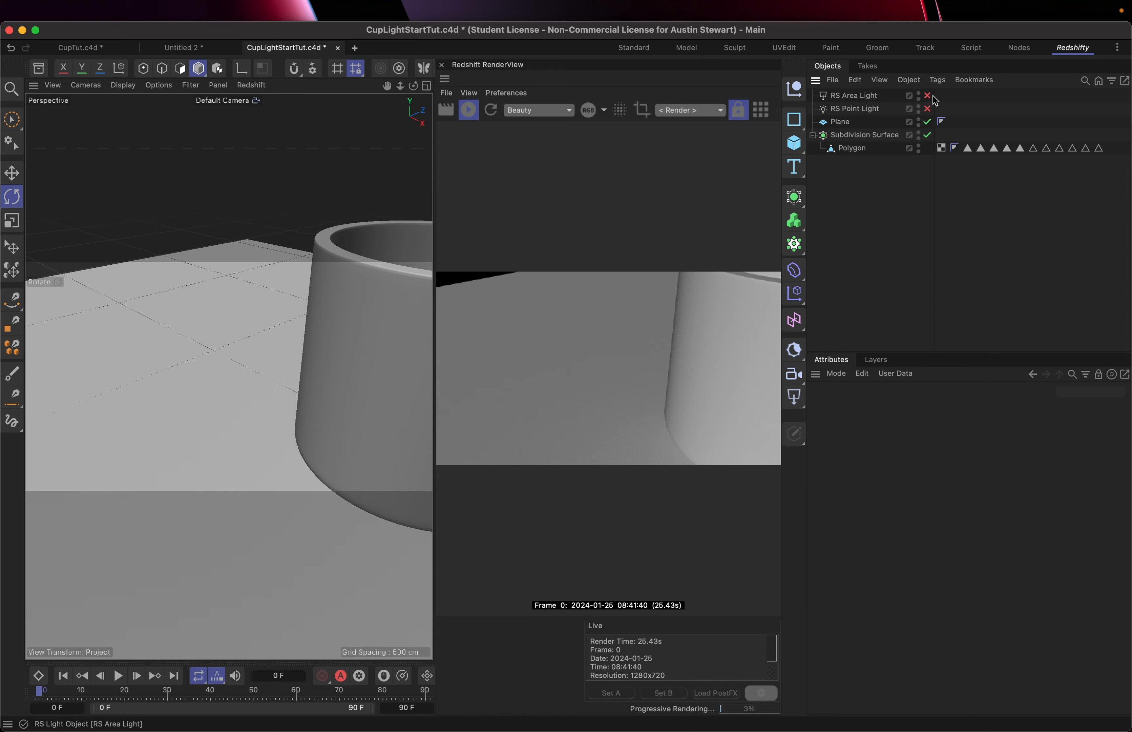
{"action": "left_click", "coordinate": [928, 96]}
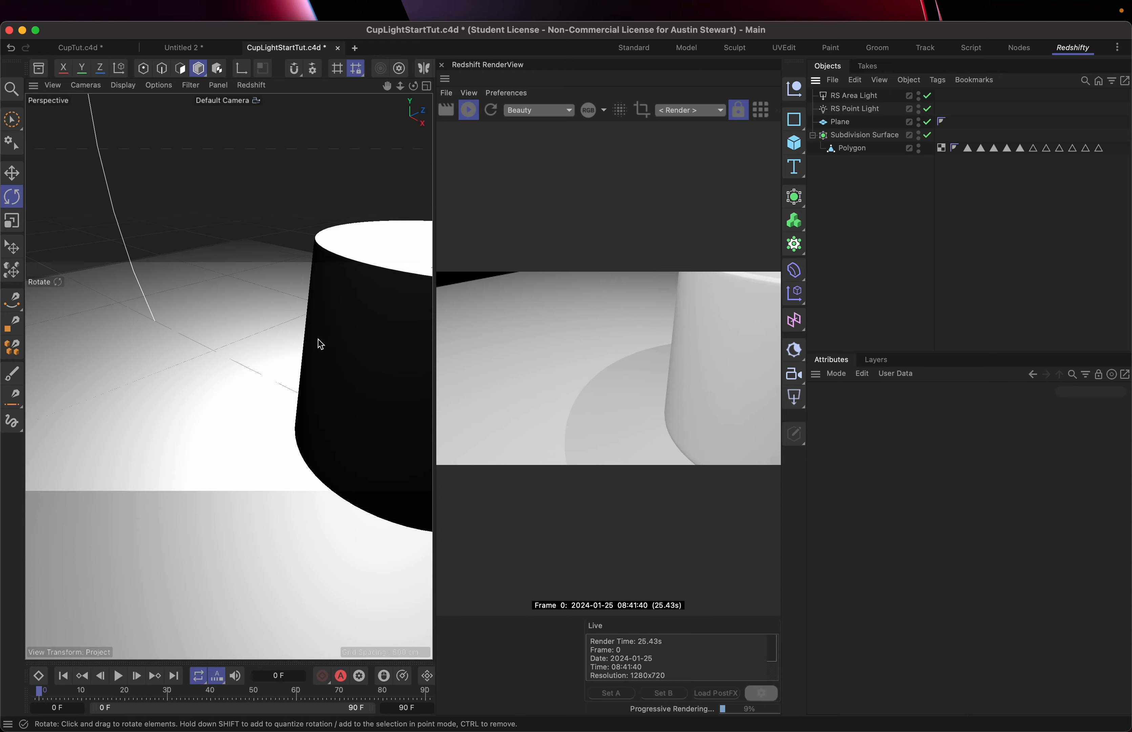
{"action": "scroll", "coordinate": [318, 339], "scroll_direction": "down", "scroll_amount": 10}
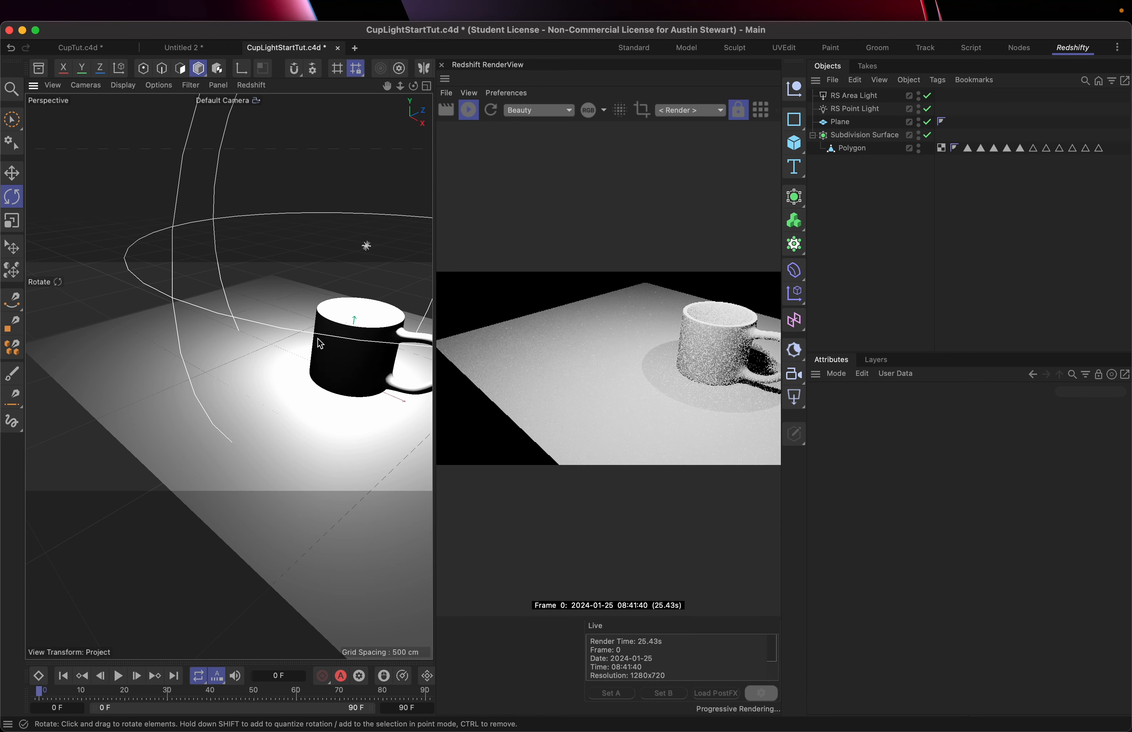
{"action": "scroll", "coordinate": [320, 343], "scroll_direction": "down", "scroll_amount": 5}
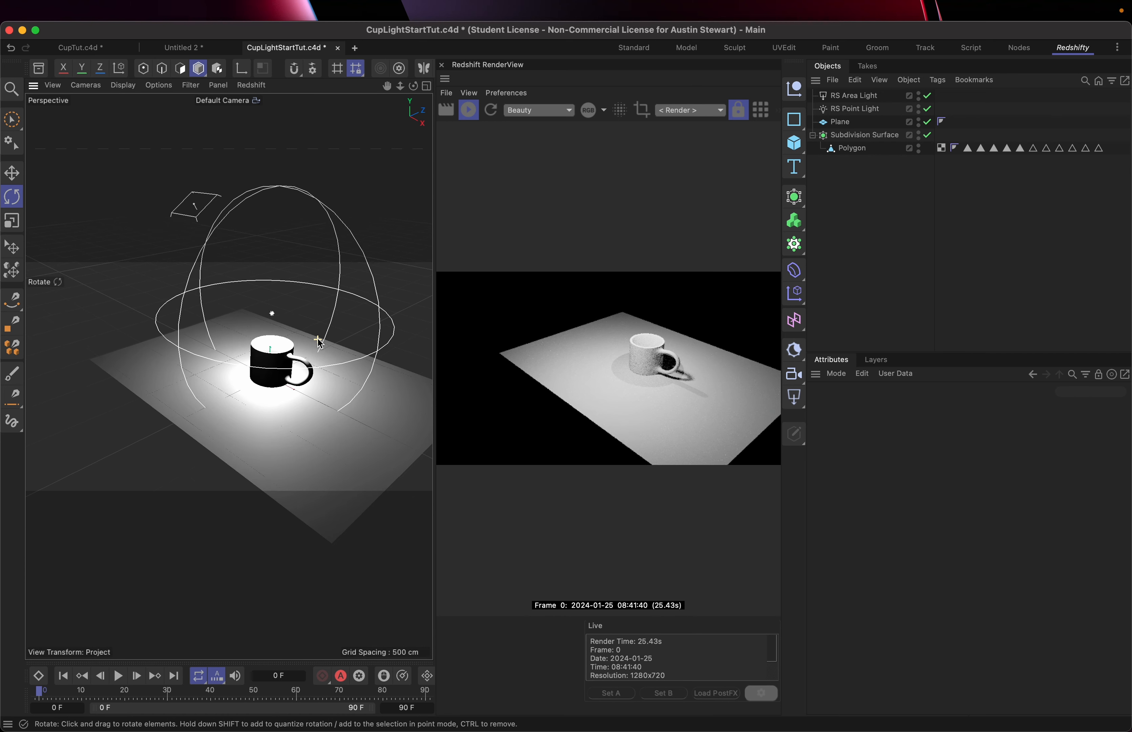
{"action": "scroll", "coordinate": [320, 343], "scroll_direction": "up", "scroll_amount": 4}
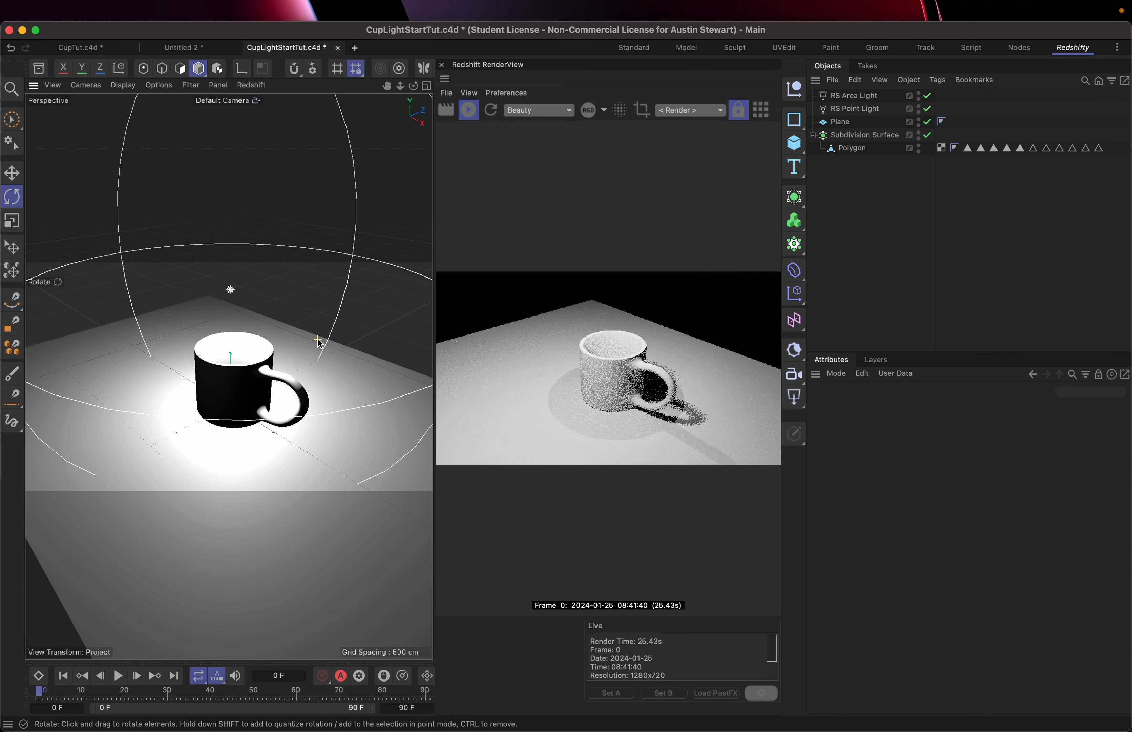
- Move the RS Point Light higher and off to the side of the cup, to about Y 1009, Z 294 cm
{"action": "scroll", "coordinate": [320, 342], "scroll_direction": "up", "scroll_amount": 1}
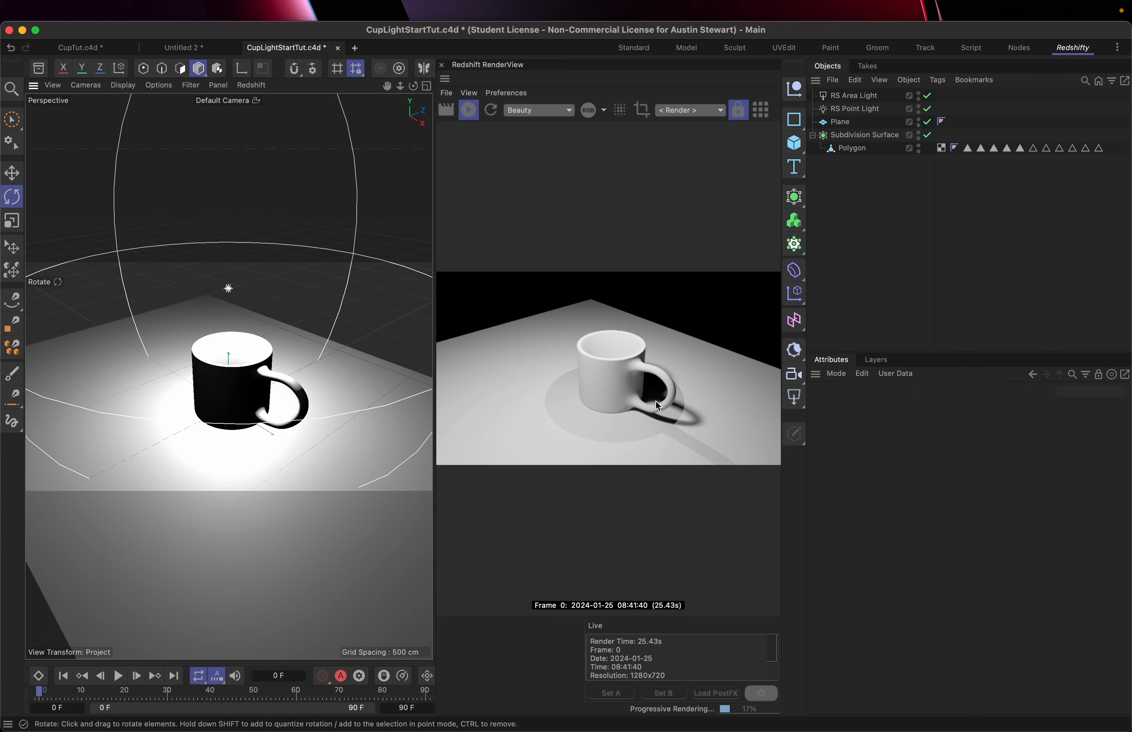
{"action": "left_click", "coordinate": [859, 109]}
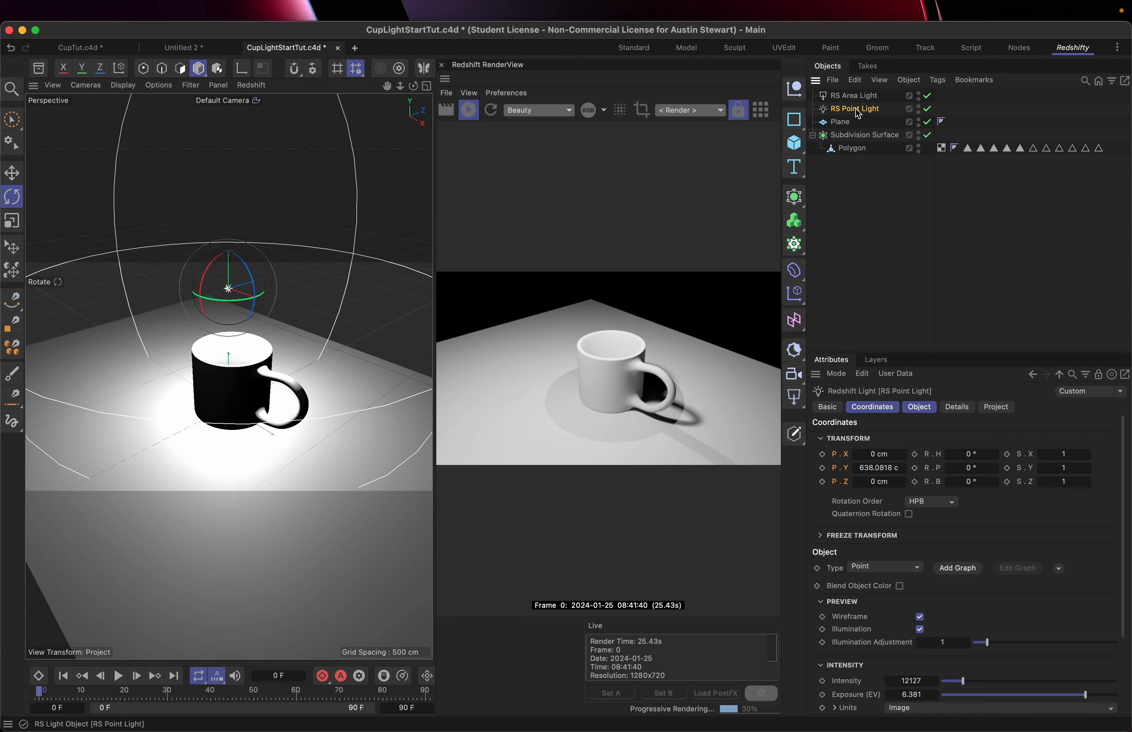
{"action": "key", "text": "e"}
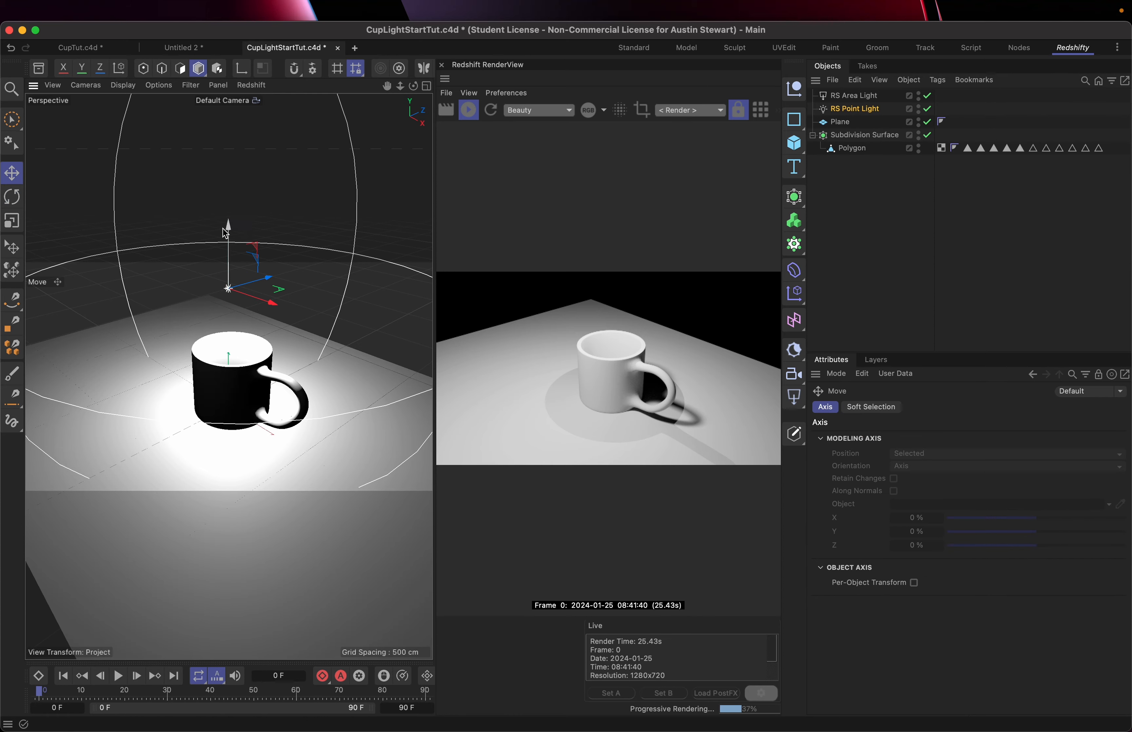
{"action": "left_click_drag", "start_coordinate": [228, 222], "coordinate": [307, 169]}
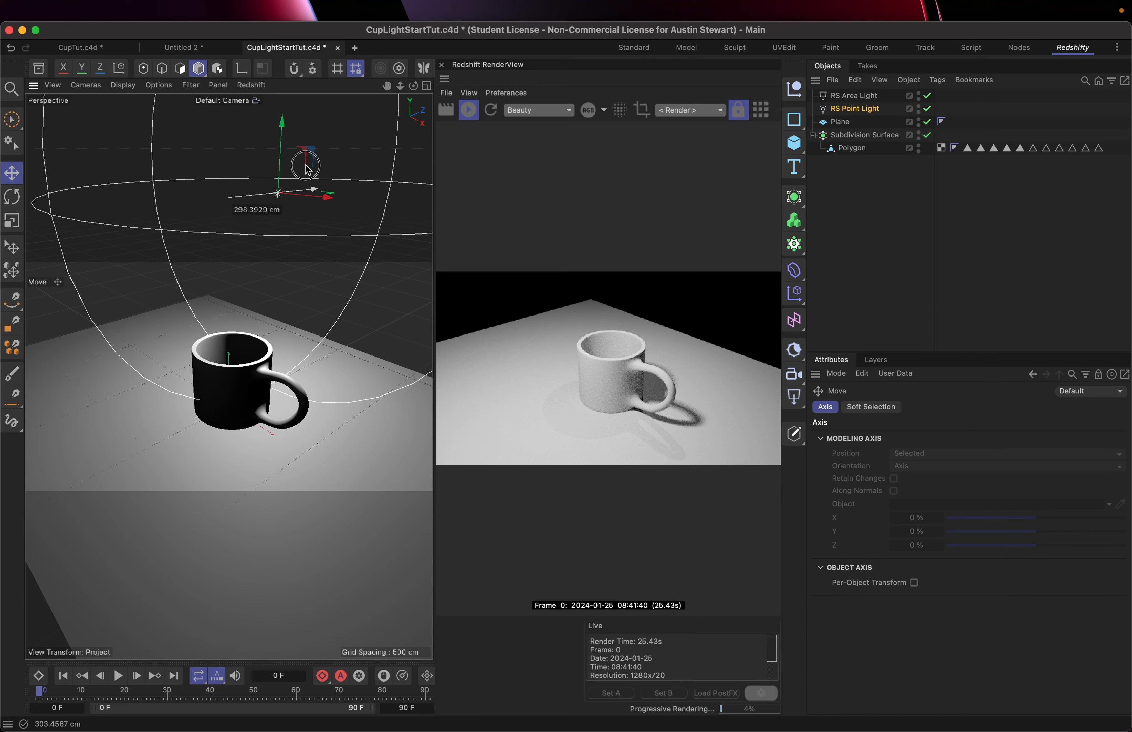
- Set the RS Point Light's intensity to about 17724 and its exposure to about 6.007 EV
{"action": "left_click", "coordinate": [851, 109]}
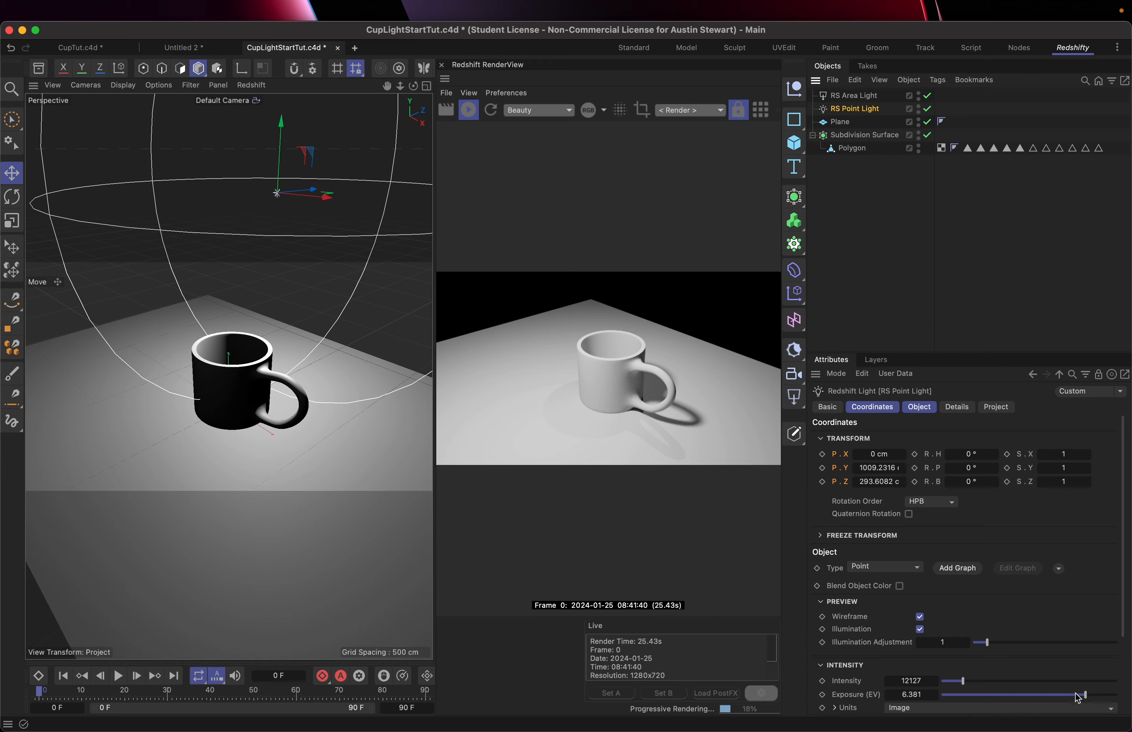
{"action": "left_click_drag", "start_coordinate": [966, 683], "coordinate": [973, 681]}
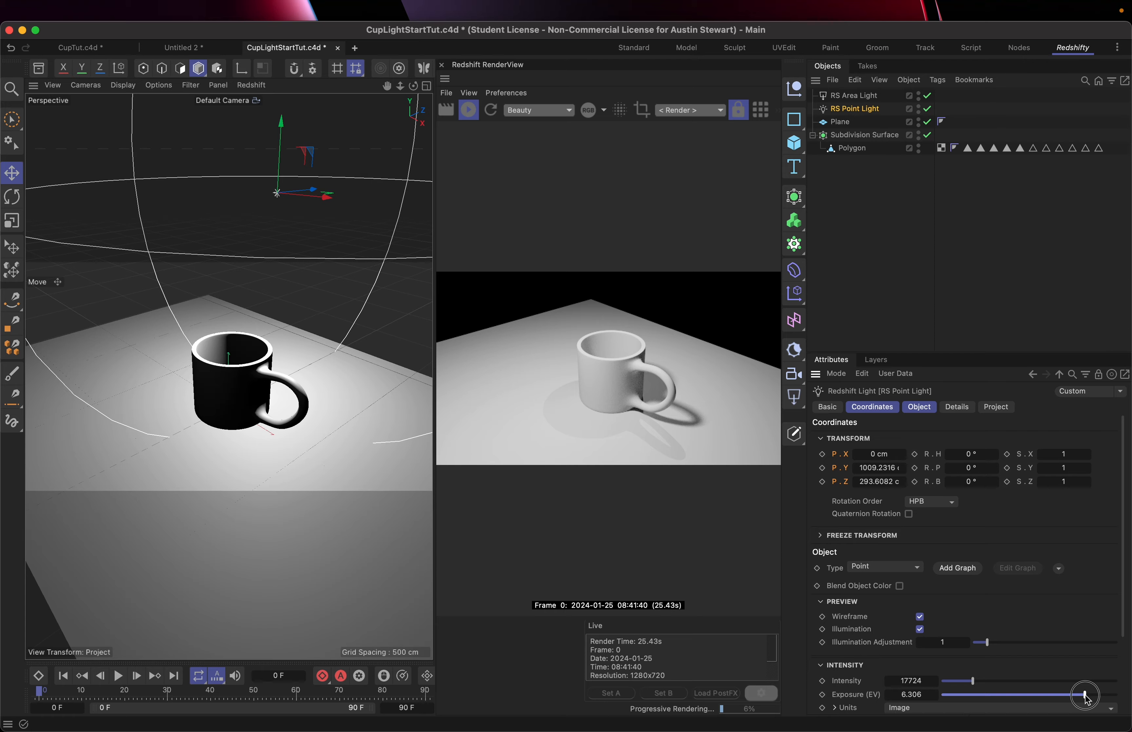
{"action": "left_click_drag", "start_coordinate": [1087, 697], "coordinate": [1084, 697]}
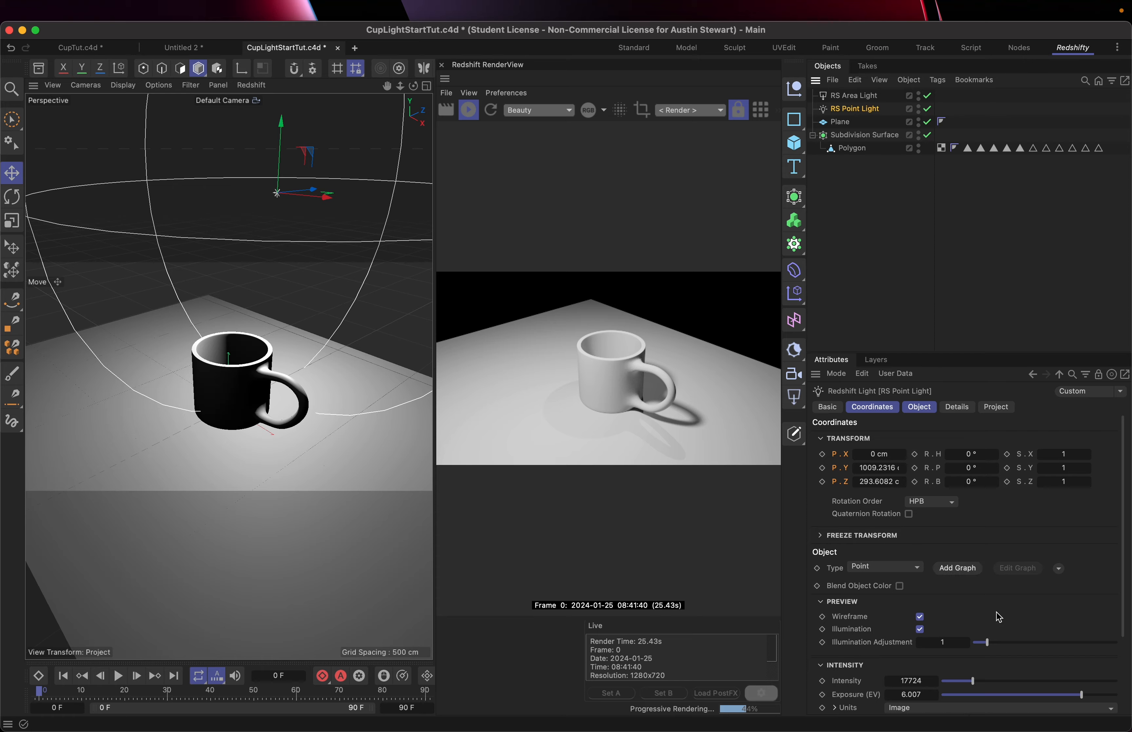
- Try the RS Point Light with decay set to None and restore Quadratic decay
{"action": "scroll", "coordinate": [999, 617], "scroll_direction": "down", "scroll_amount": 4}
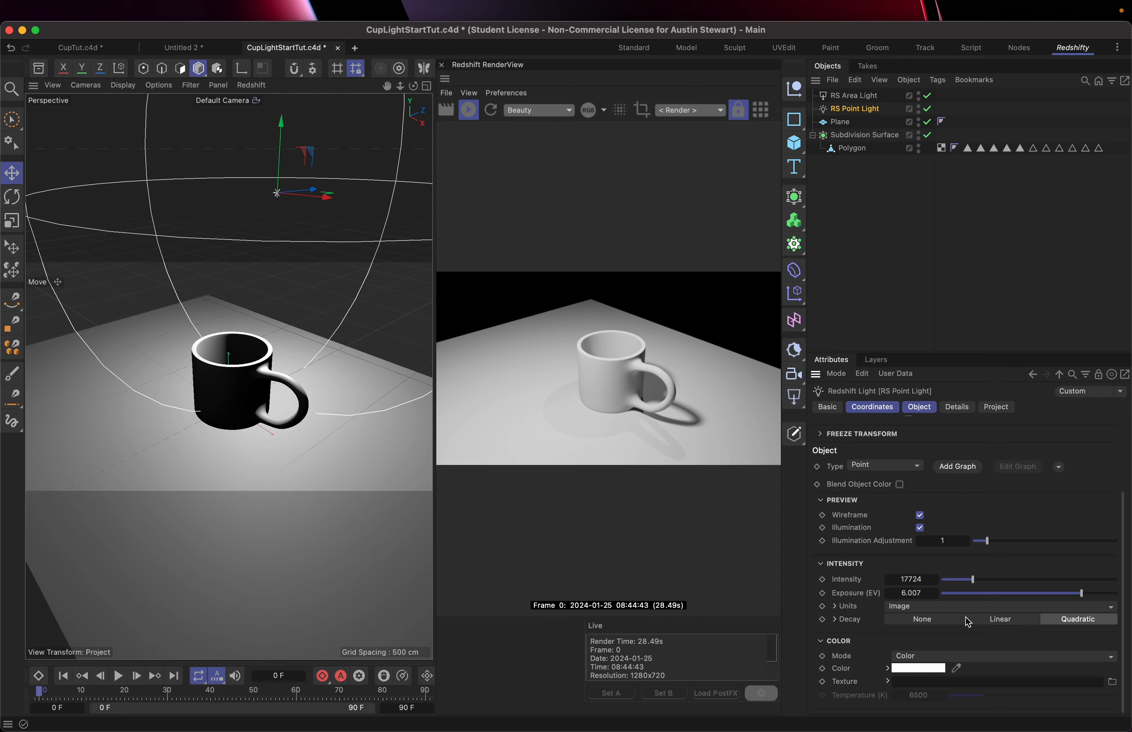
{"action": "left_click", "coordinate": [922, 619]}
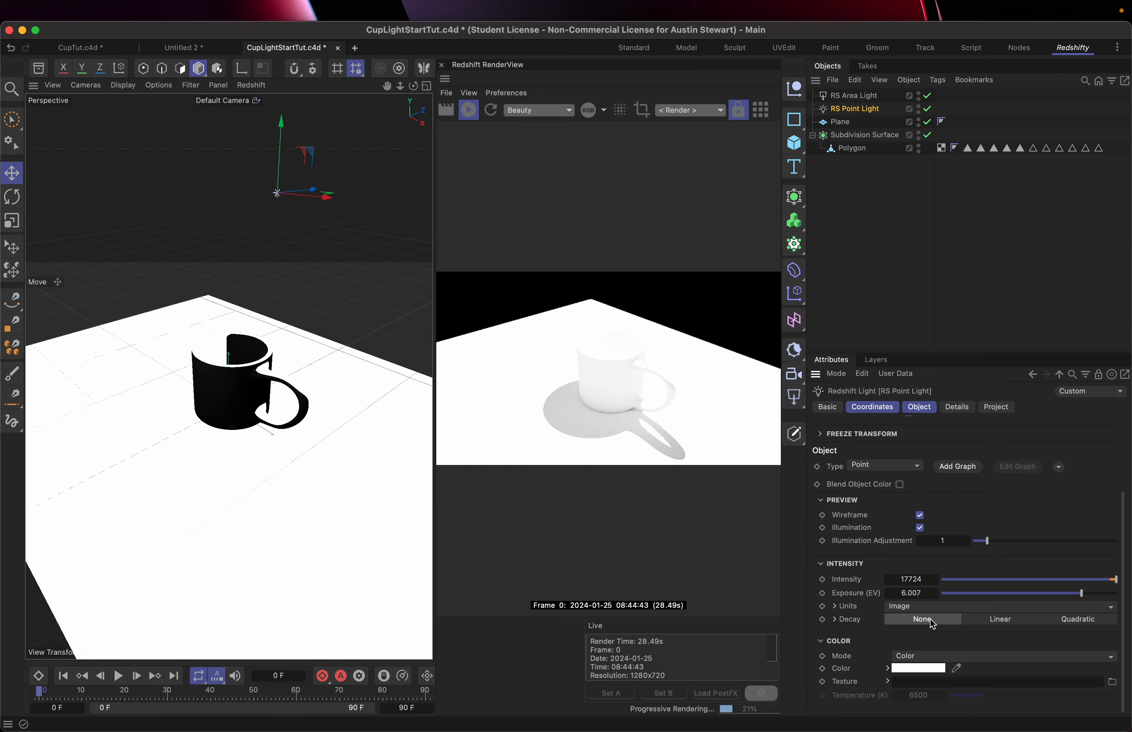
{"action": "left_click", "coordinate": [1095, 619]}
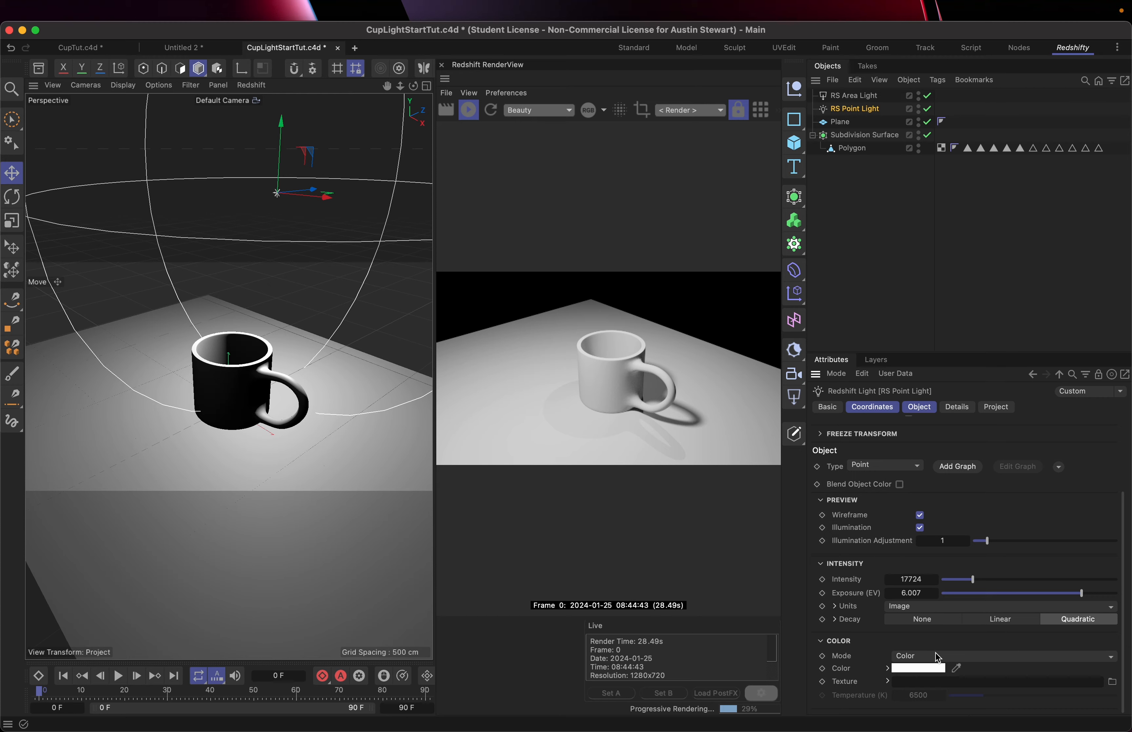
- Change the RS Point Light's color to cyan by lowering its red value to 22
{"action": "left_click", "coordinate": [924, 671]}
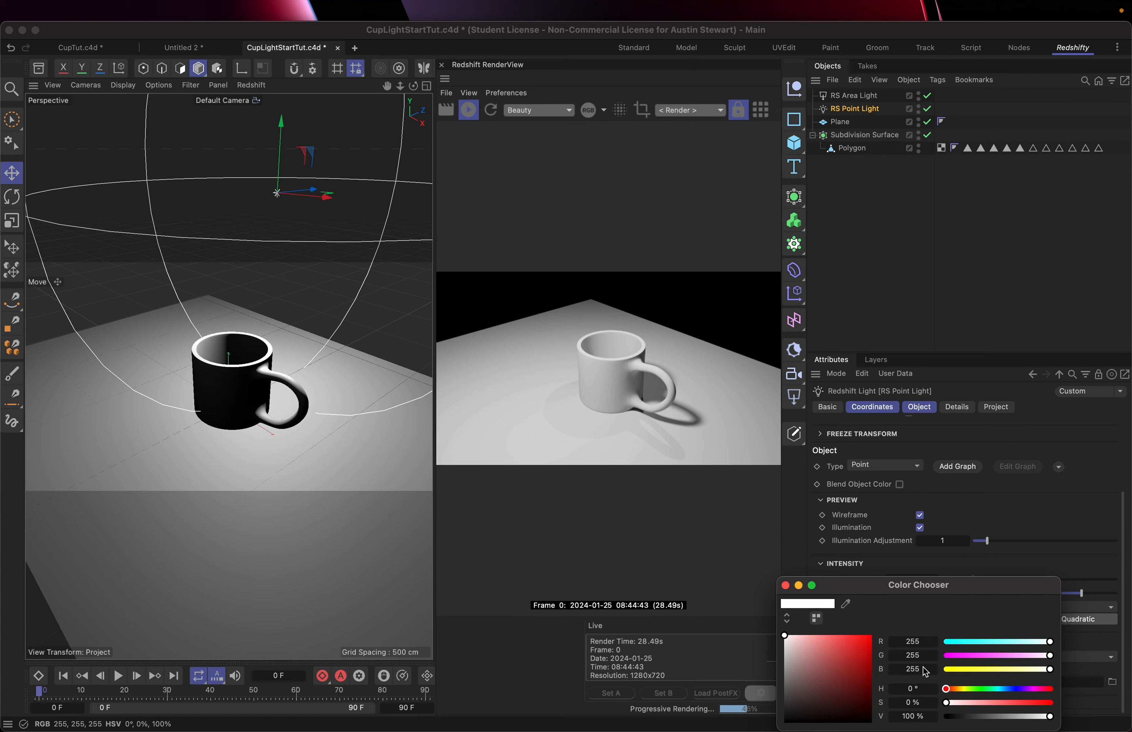
{"action": "left_click", "coordinate": [955, 641]}
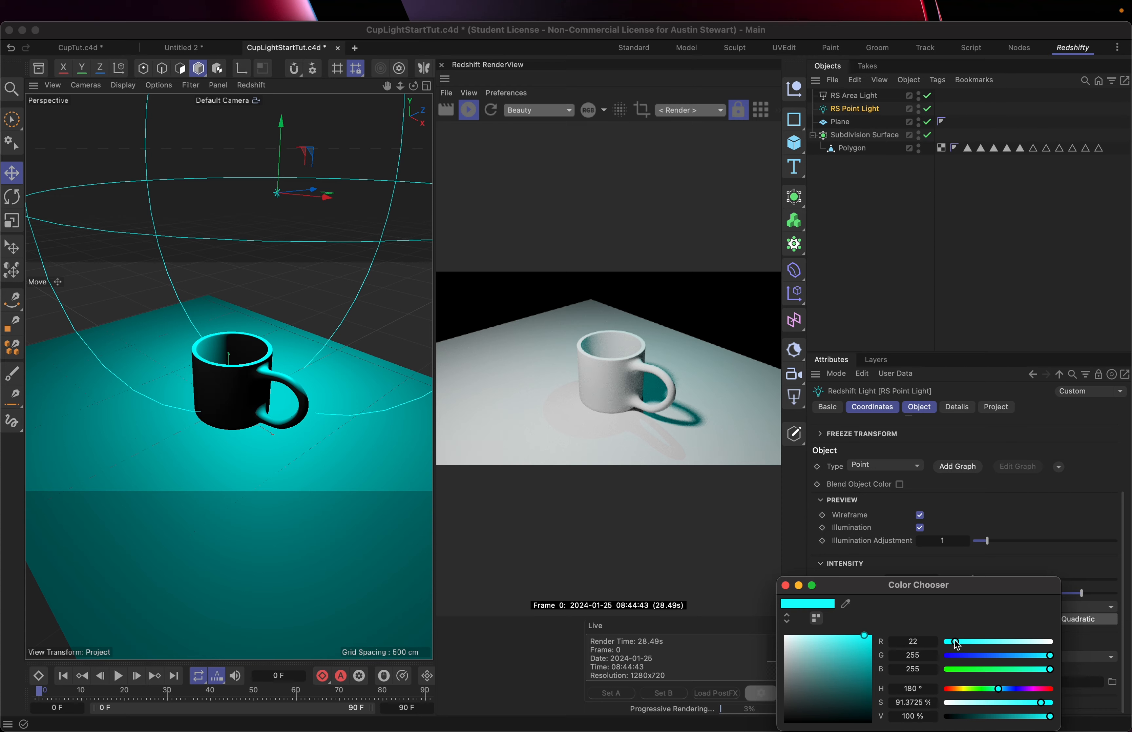
{"action": "left_click", "coordinate": [785, 585]}
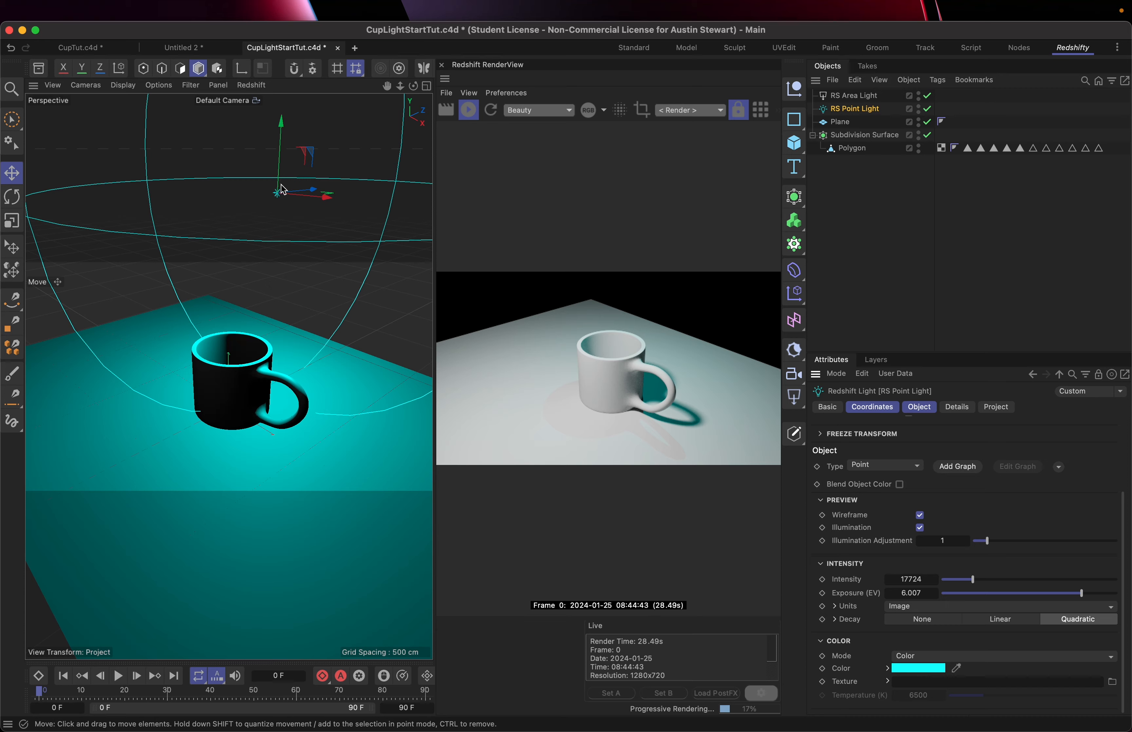
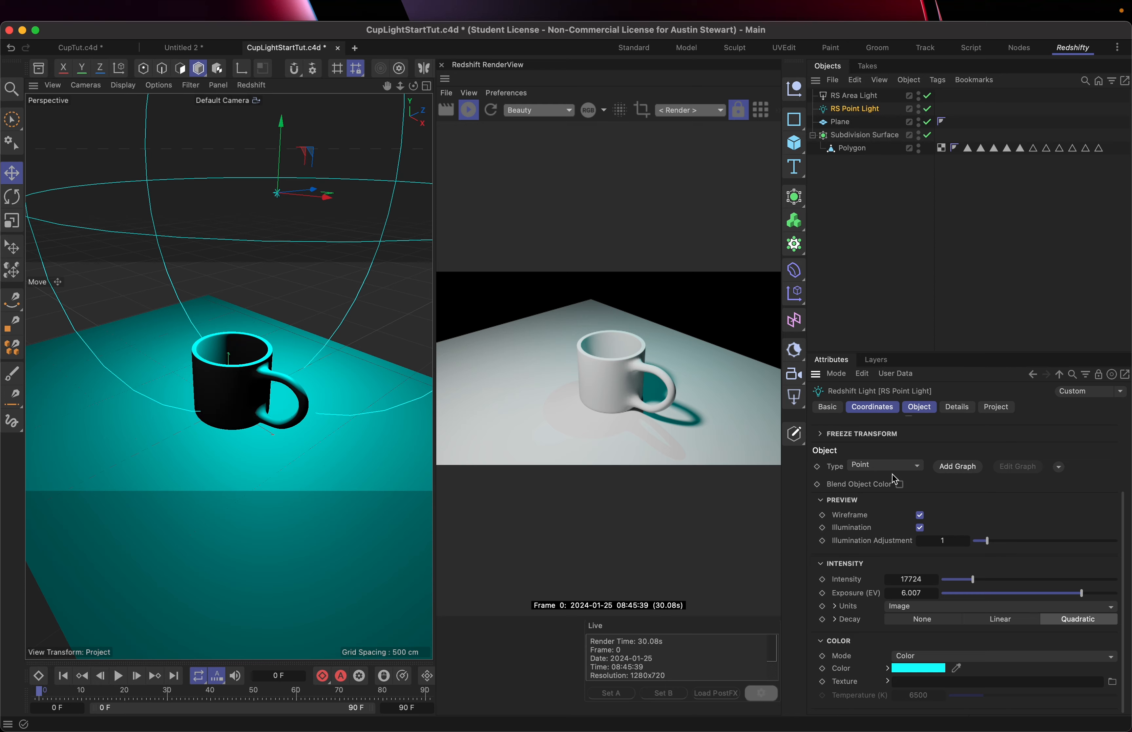
- Change the RS Area Light's color to magenta by lowering its green value to 45
{"action": "left_click", "coordinate": [854, 98]}
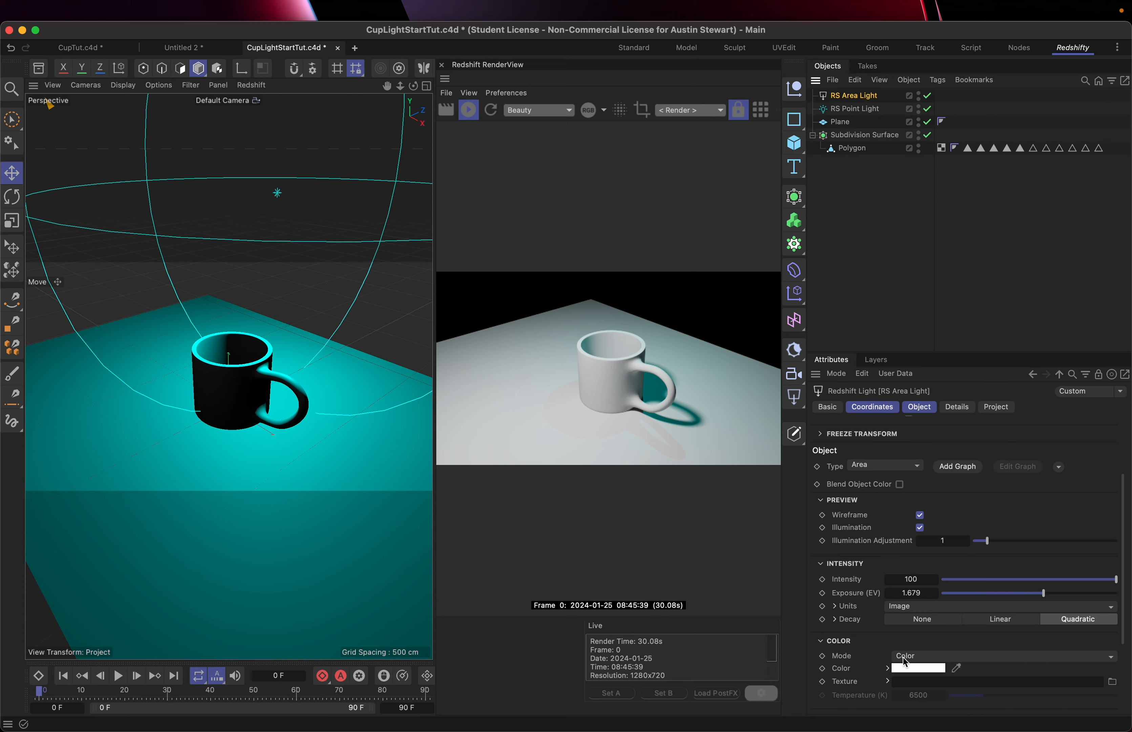
{"action": "left_click", "coordinate": [907, 668]}
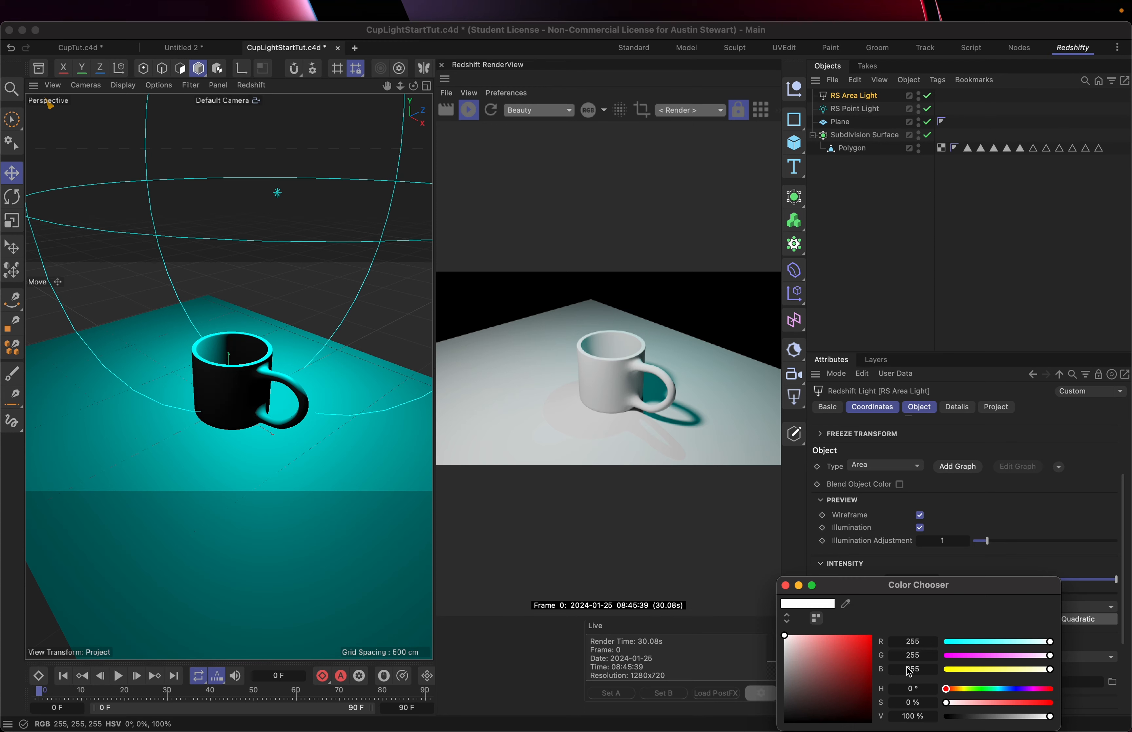
{"action": "left_click", "coordinate": [964, 656]}
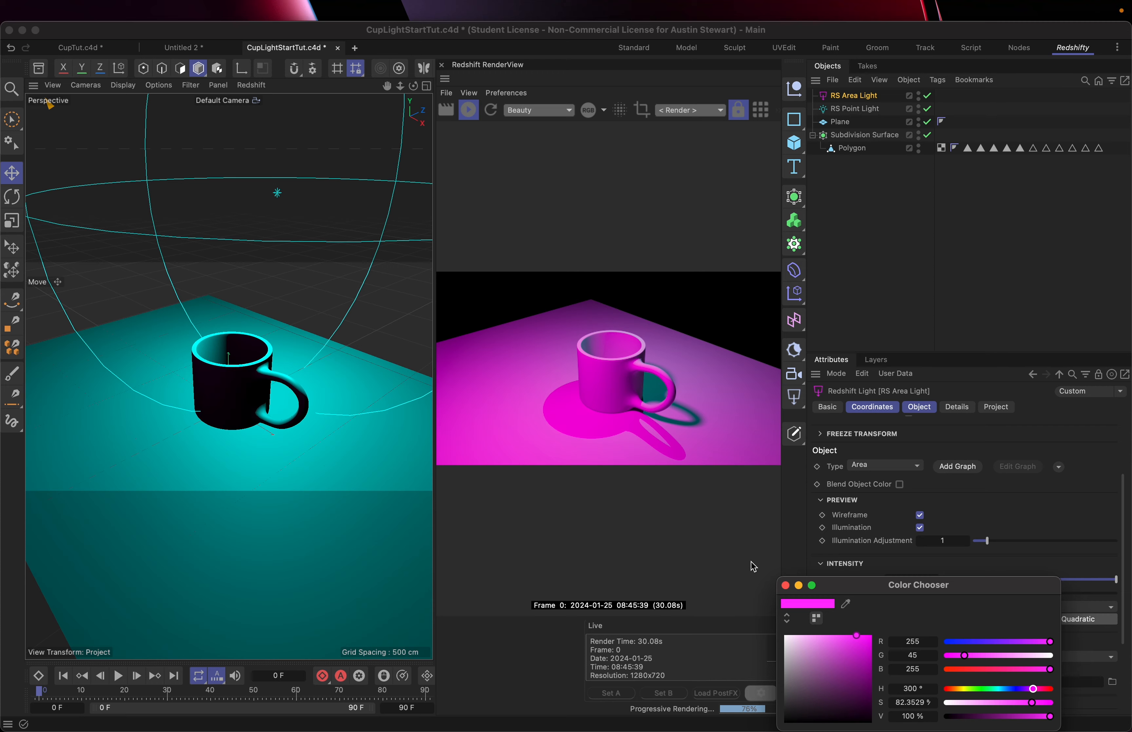
{"action": "left_click_drag", "start_coordinate": [840, 584], "coordinate": [889, 297]}
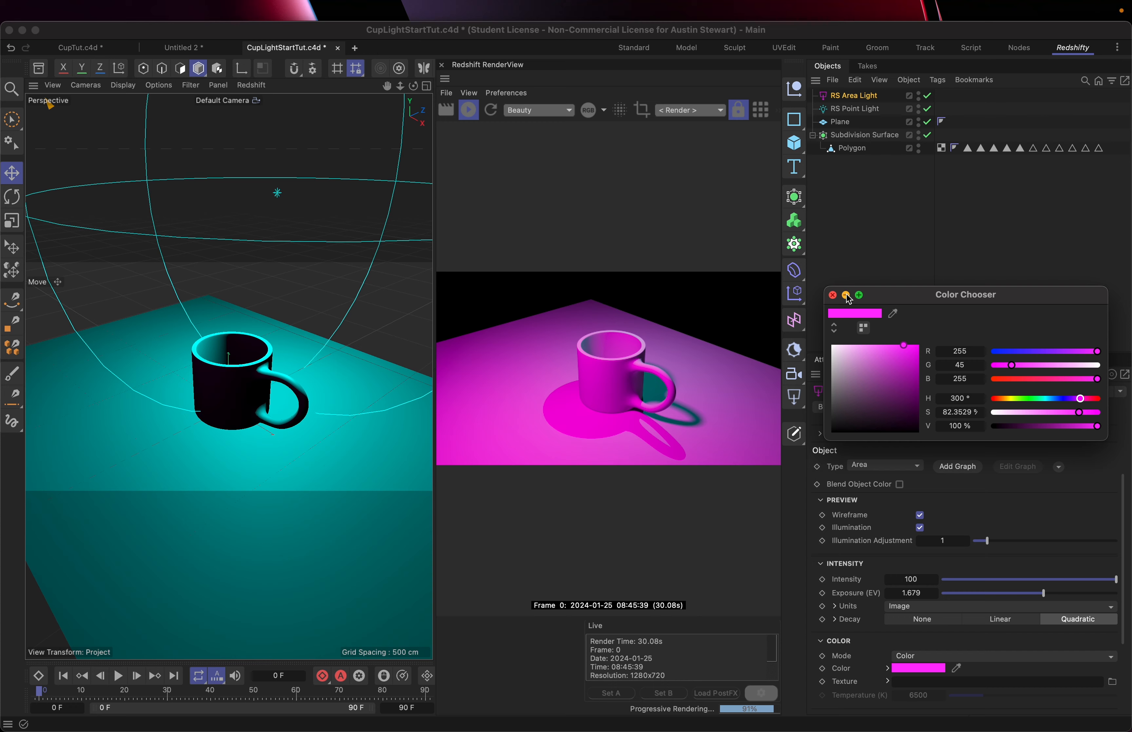
{"action": "left_click", "coordinate": [832, 295]}
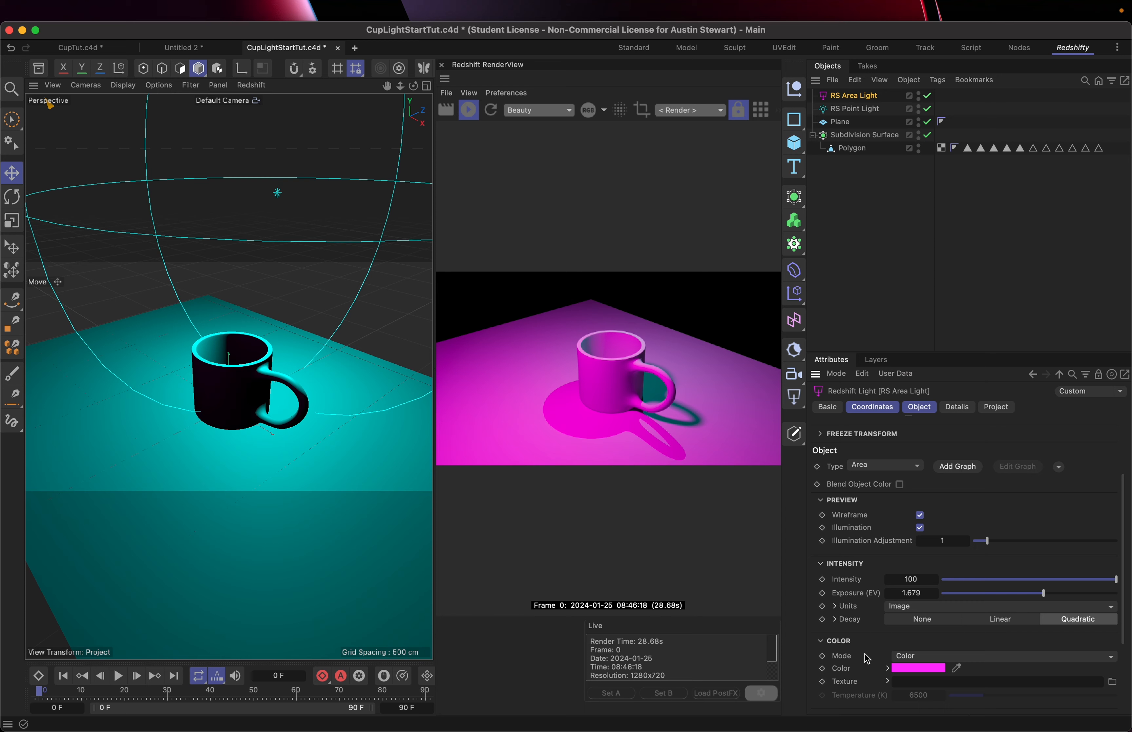
- Switch the color mode of both the RS Area Light and the RS Point Light to Temperature
{"action": "left_click", "coordinate": [923, 656]}
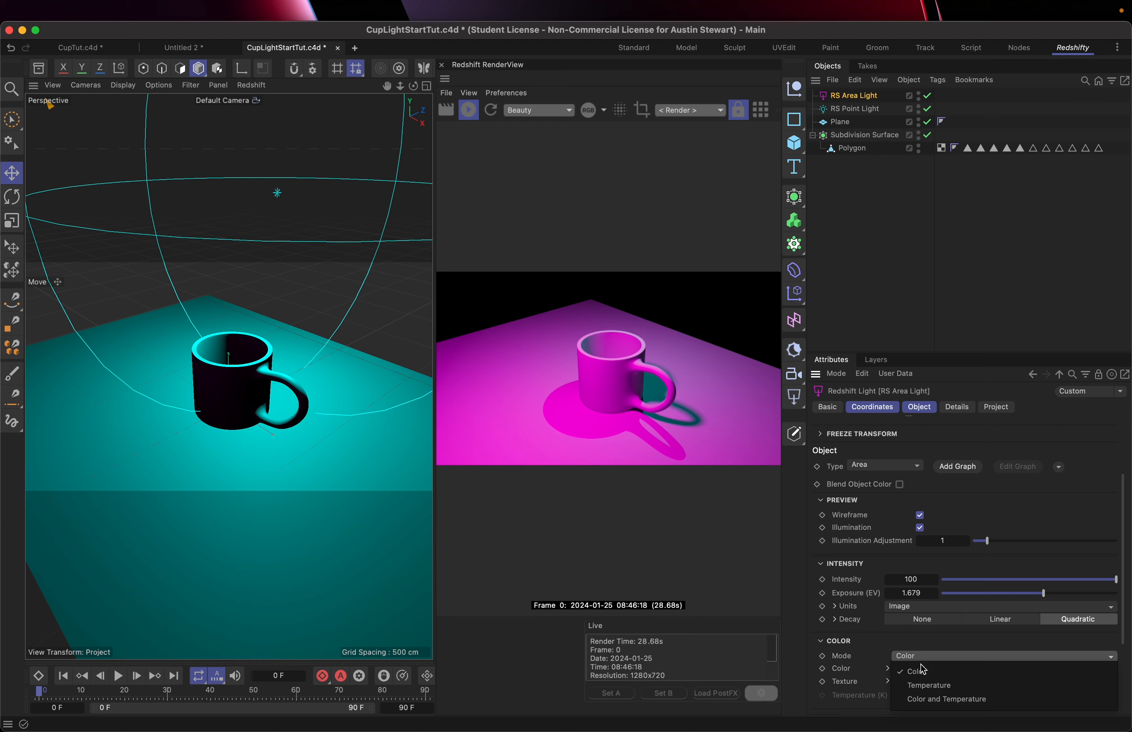
{"action": "left_click", "coordinate": [927, 685]}
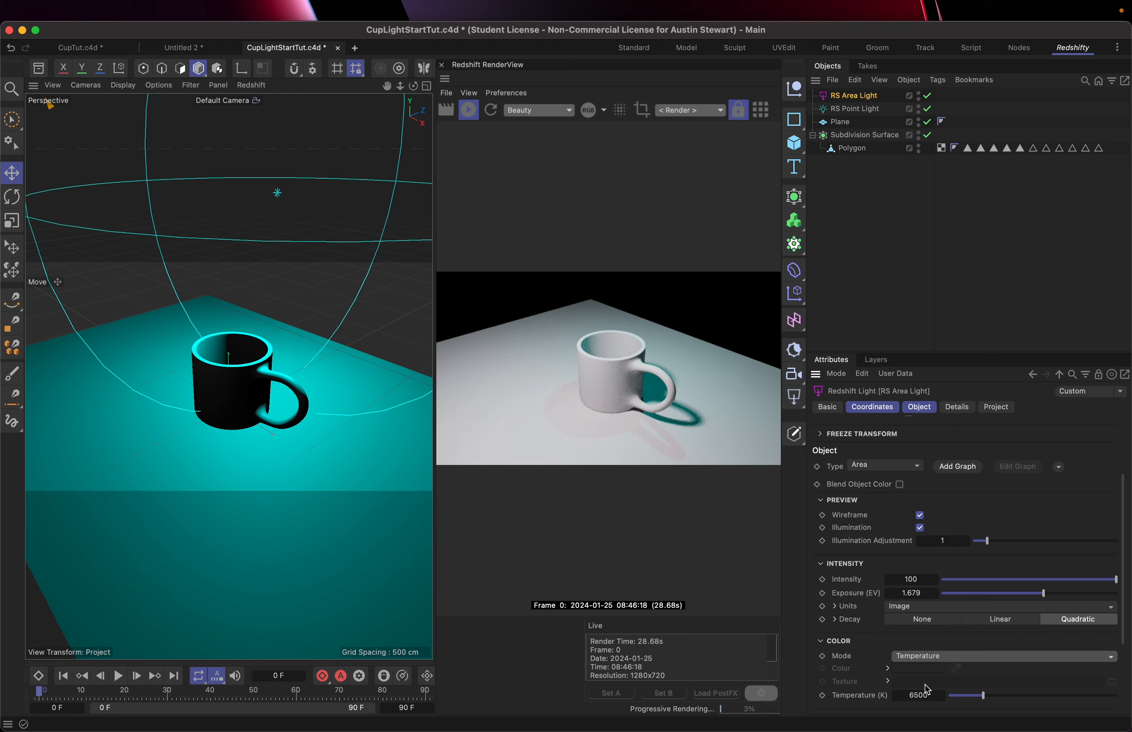
{"action": "left_click", "coordinate": [860, 109]}
{"action": "left_click", "coordinate": [931, 659]}
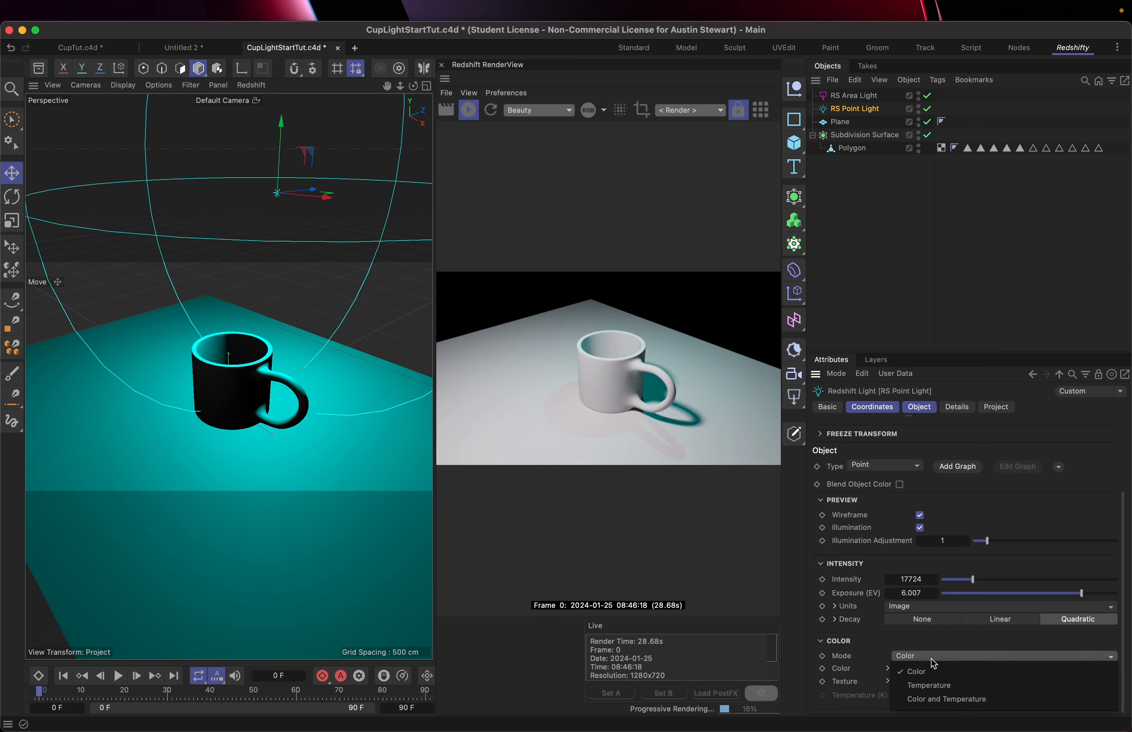
{"action": "left_click", "coordinate": [930, 684]}
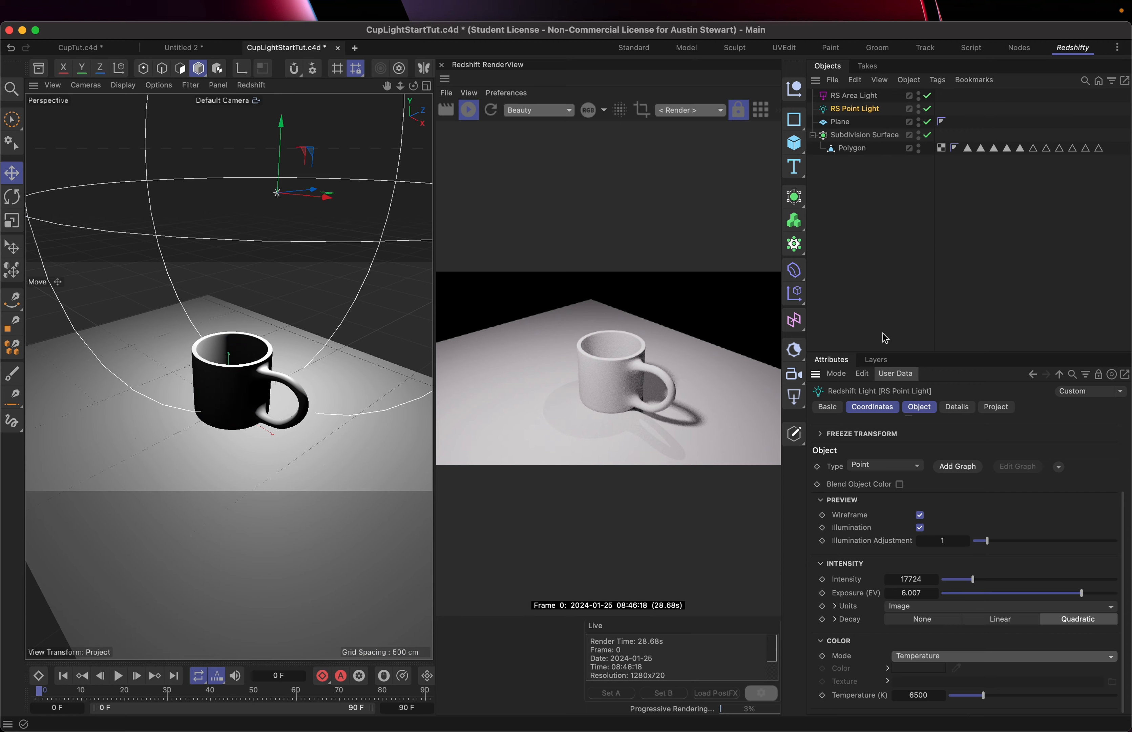
- Disable the RS Point Light and try RS Area Light temperatures of about 2802 K and 10156 K, settling on about 4436 K
{"action": "left_click", "coordinate": [851, 99]}
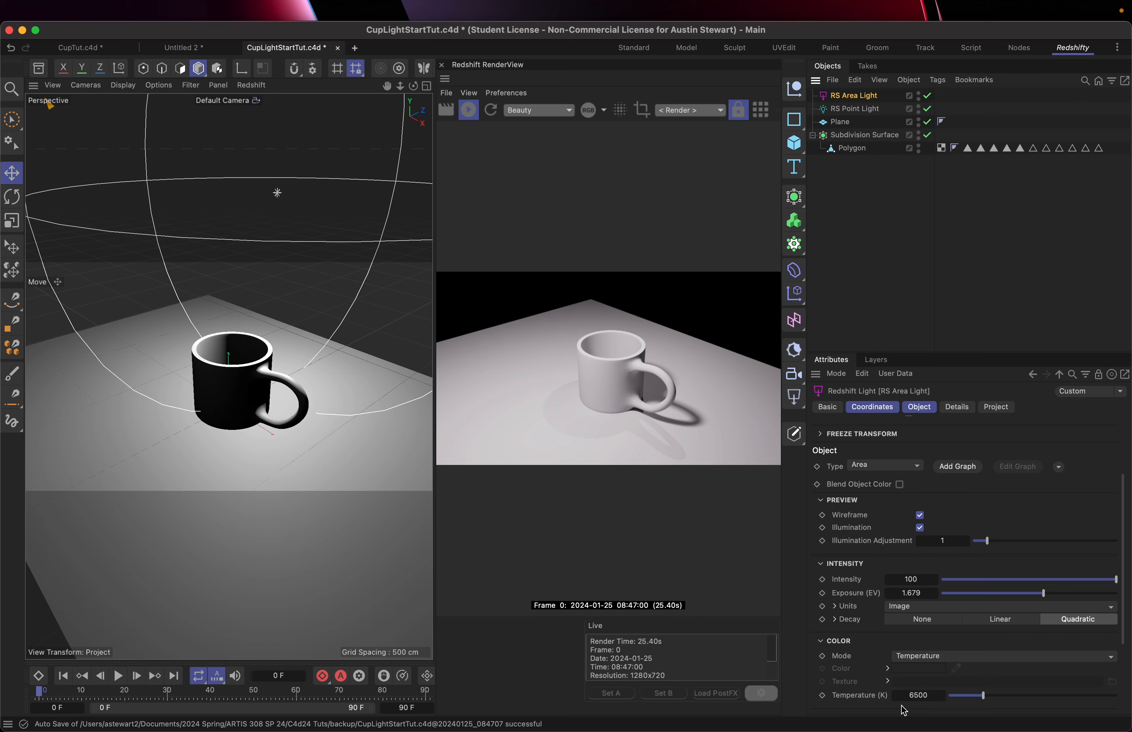
{"action": "left_click", "coordinate": [981, 695]}
{"action": "left_click_drag", "start_coordinate": [982, 698], "coordinate": [959, 699]}
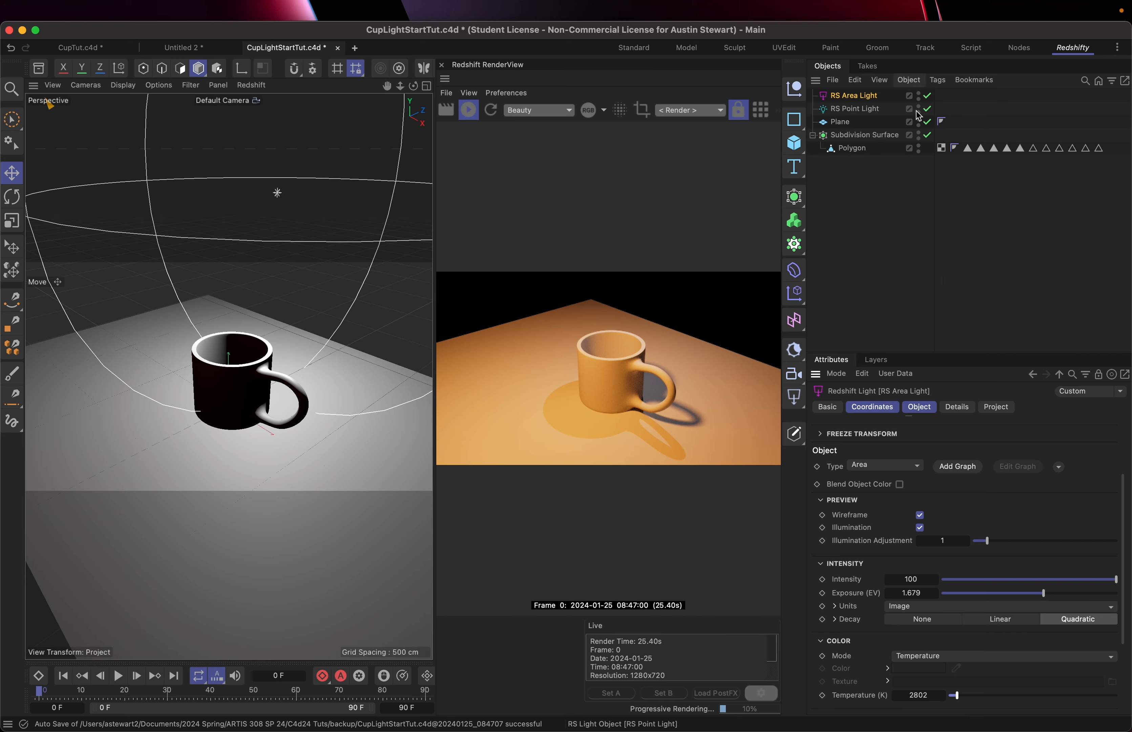
{"action": "left_click", "coordinate": [927, 108]}
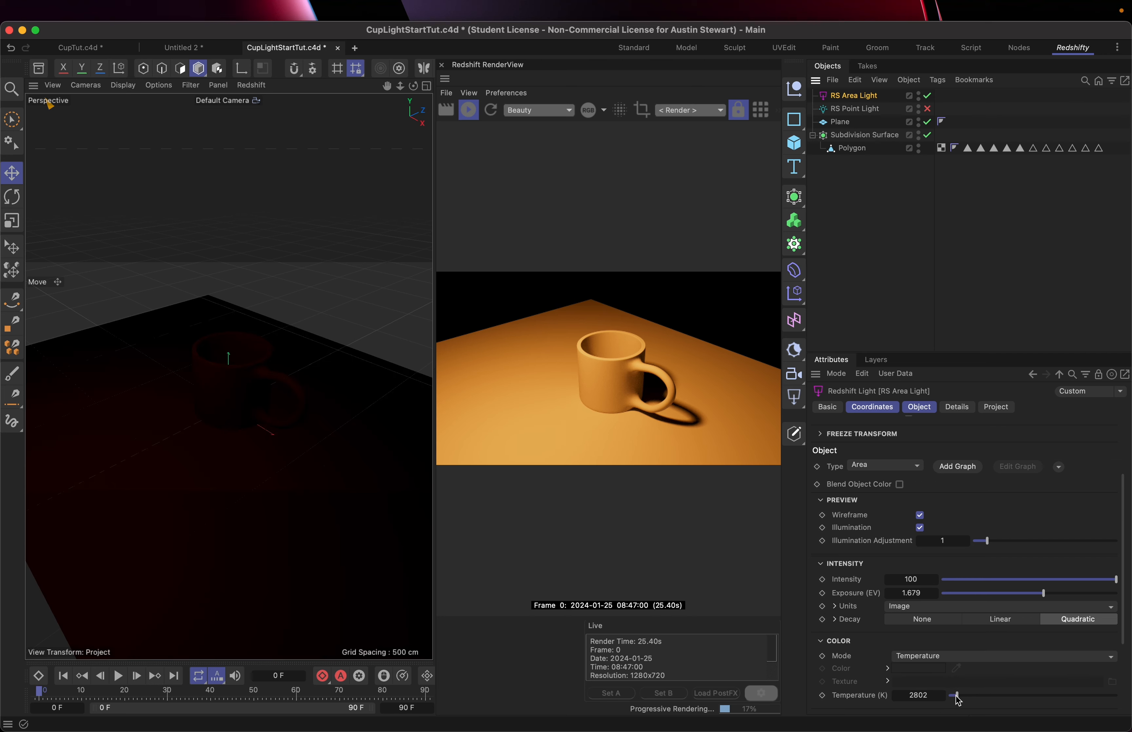
{"action": "left_click_drag", "start_coordinate": [958, 700], "coordinate": [1012, 704]}
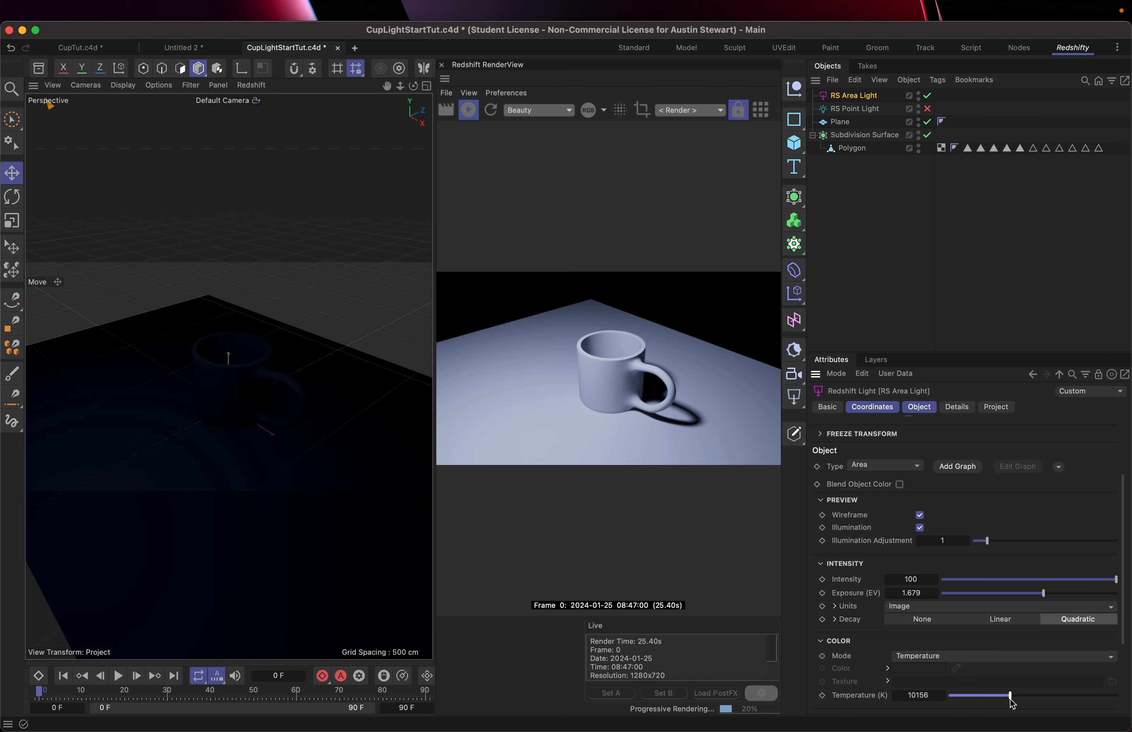
{"action": "left_click_drag", "start_coordinate": [1012, 703], "coordinate": [971, 707]}
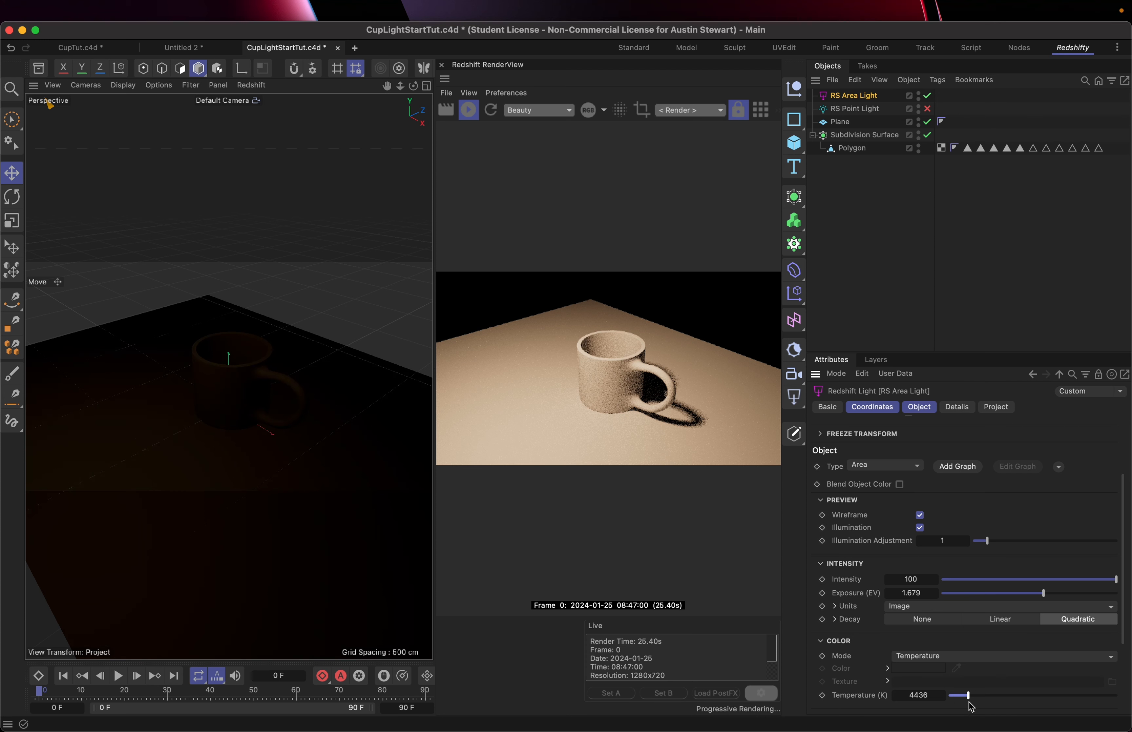
- Re-enable the RS Point Light and give it a cool color temperature of about 7705 K
{"action": "left_click", "coordinate": [851, 112]}
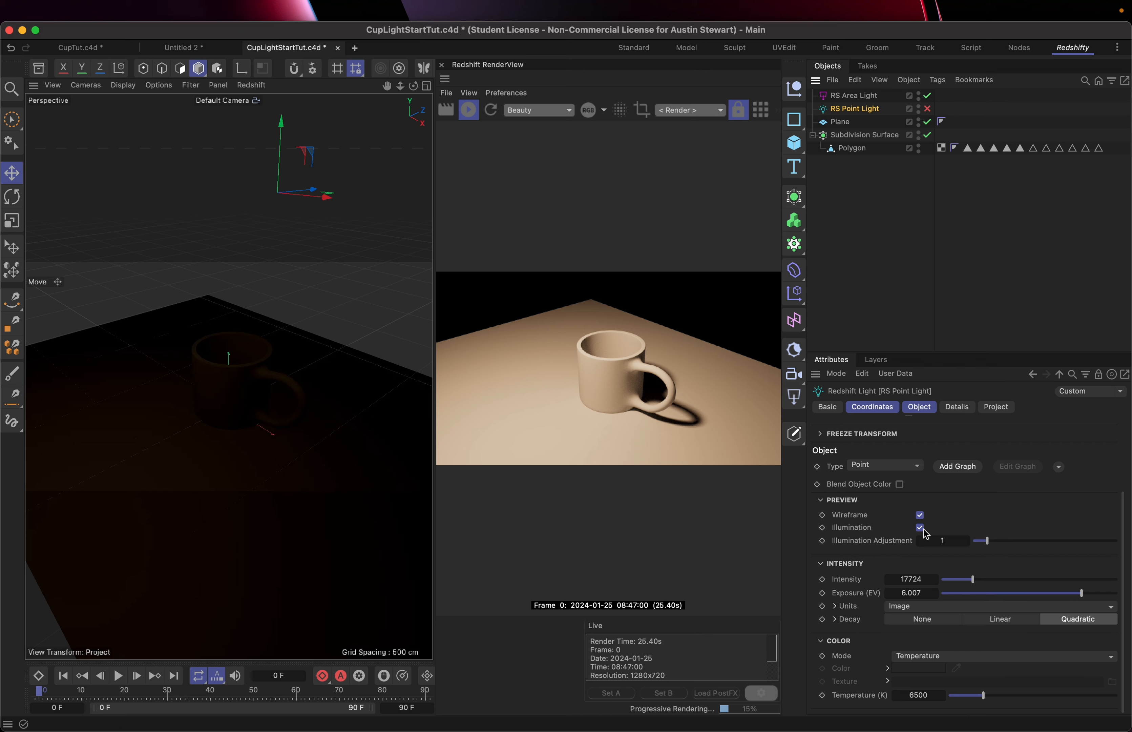
{"action": "left_click", "coordinate": [1024, 695]}
{"action": "left_click_drag", "start_coordinate": [1025, 696], "coordinate": [1010, 696]}
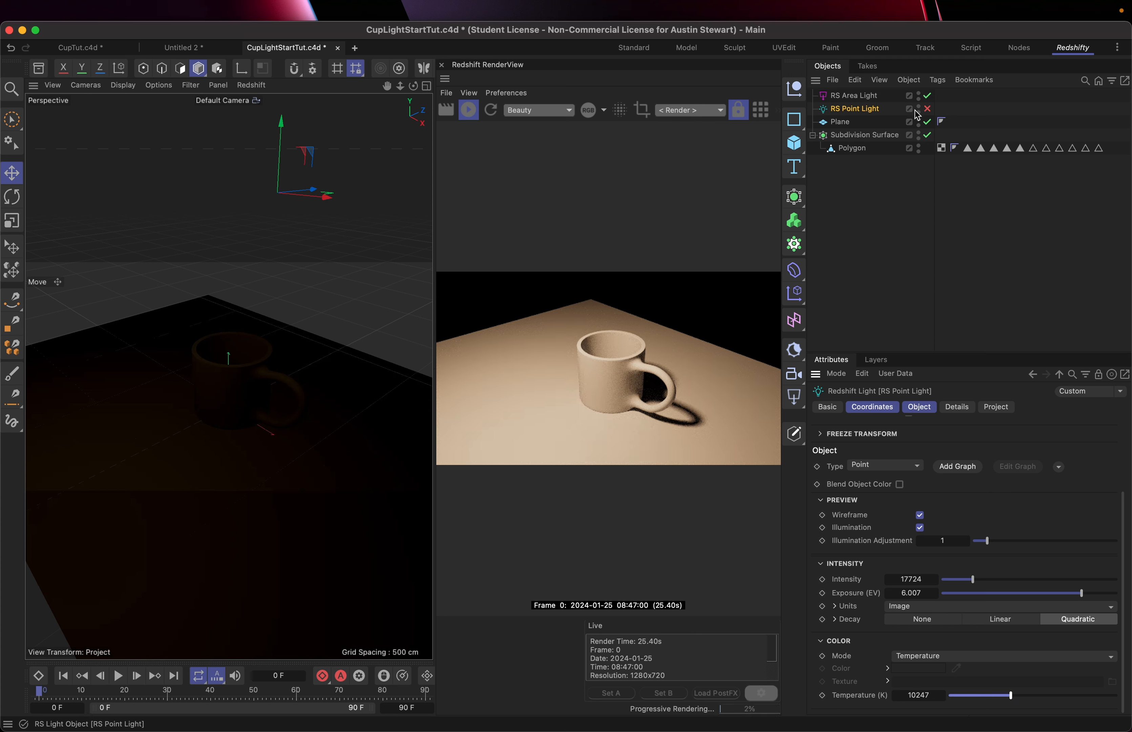
{"action": "left_click", "coordinate": [928, 109]}
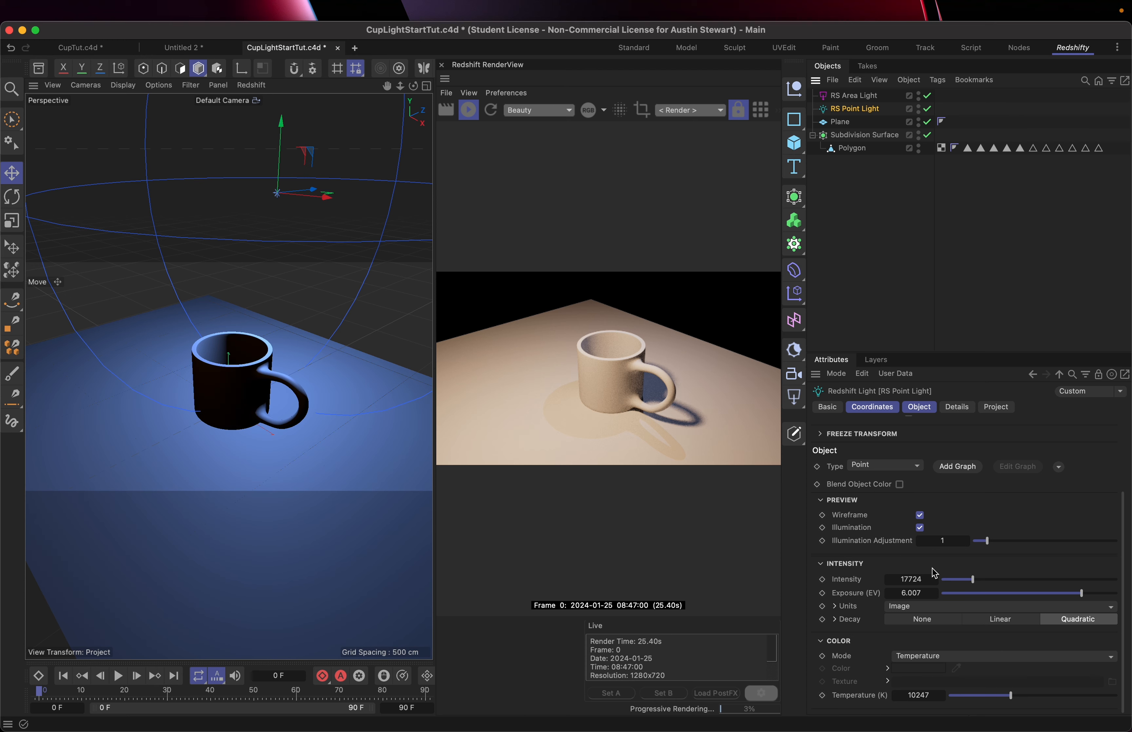
{"action": "left_click_drag", "start_coordinate": [1003, 697], "coordinate": [993, 699]}
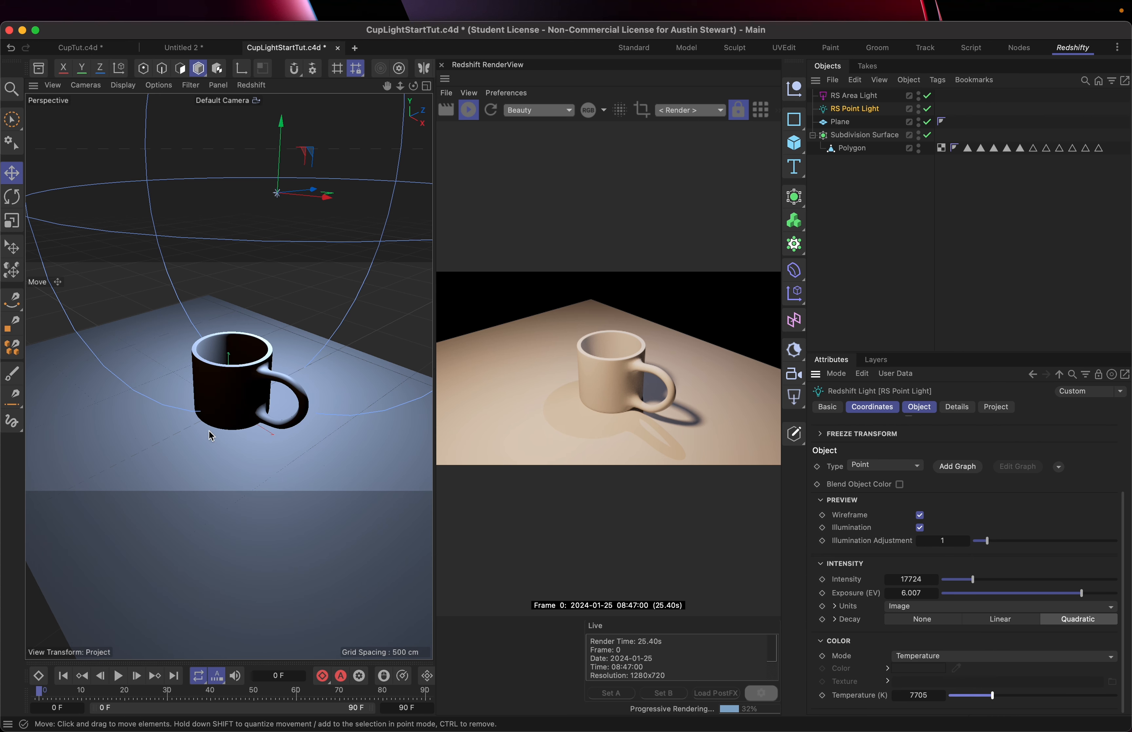
- Disable the RS Point Light and select the RS Area Light to work on its shape settings
{"action": "scroll", "coordinate": [234, 411], "scroll_direction": "up", "scroll_amount": 5}
{"action": "scroll", "coordinate": [234, 409], "scroll_direction": "down", "scroll_amount": 3}
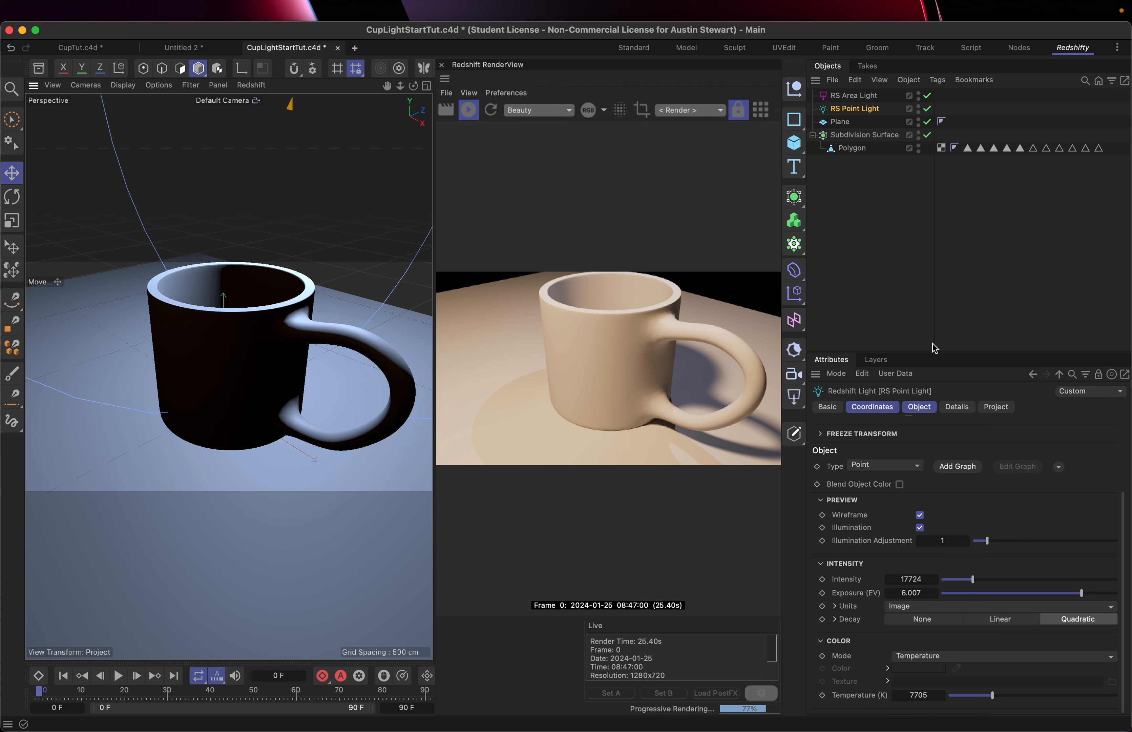
{"action": "left_click", "coordinate": [875, 95]}
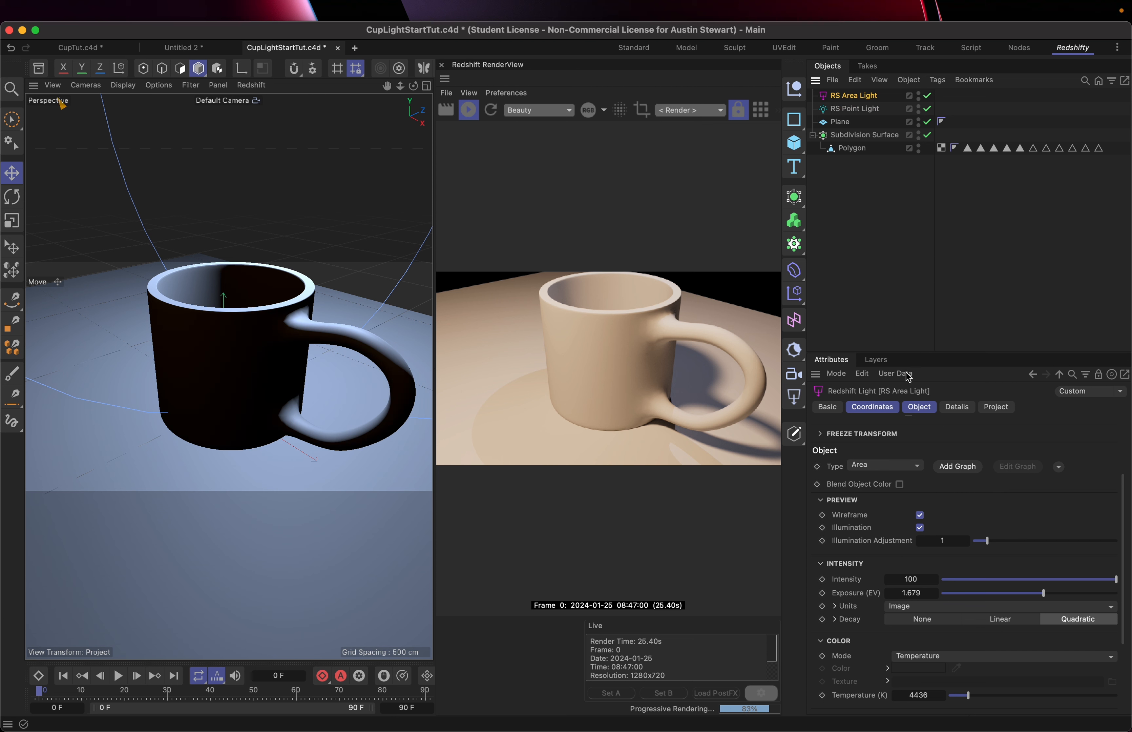
{"action": "left_click_drag", "start_coordinate": [1122, 570], "coordinate": [1121, 639]}
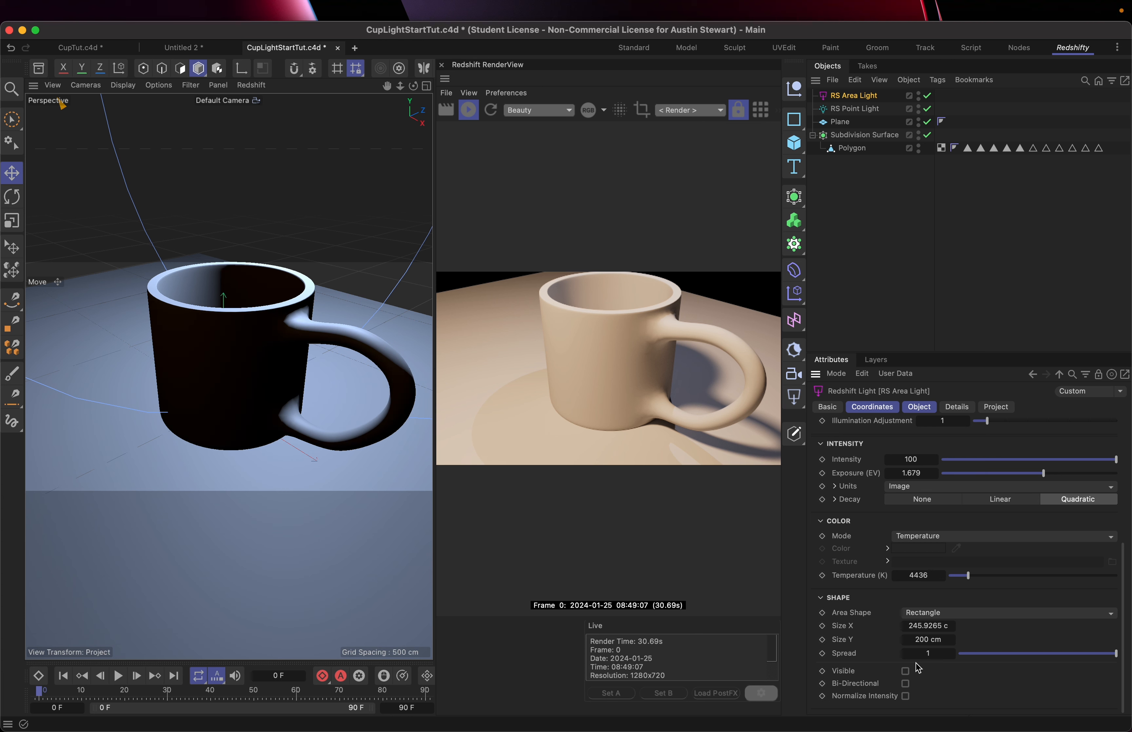
{"action": "left_click", "coordinate": [929, 109]}
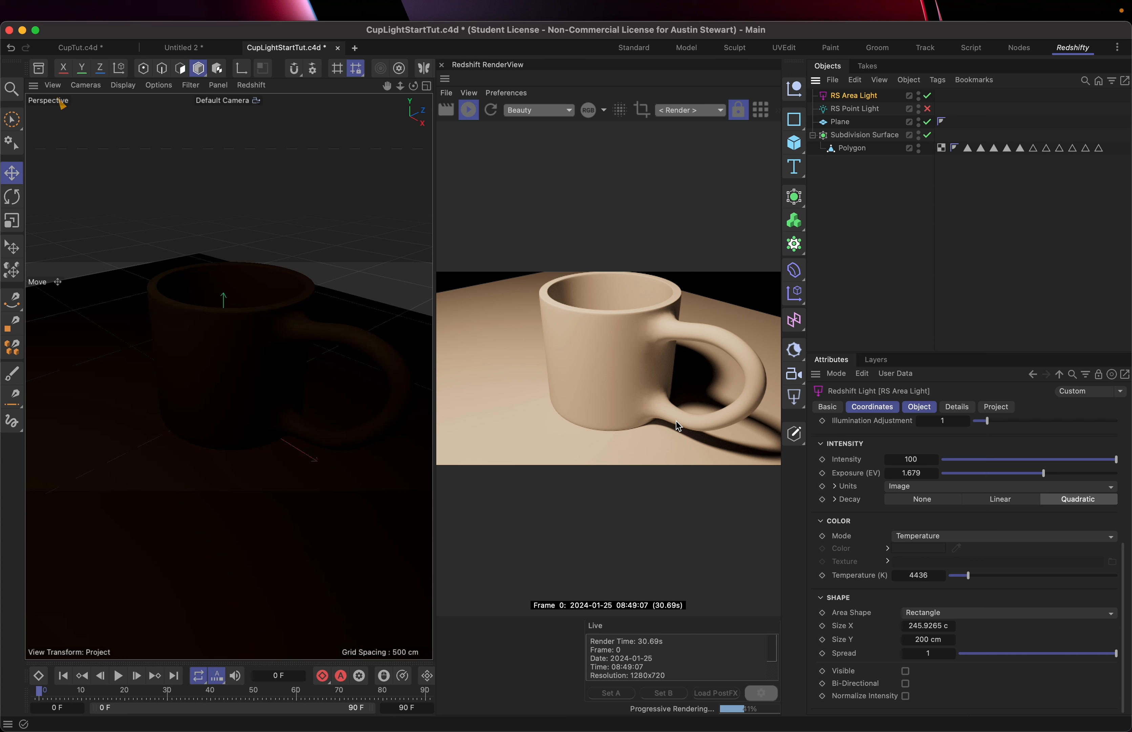
- Try the Disc and Sphere area shapes on the RS Area Light, settling on Disc
{"action": "left_click", "coordinate": [958, 616]}
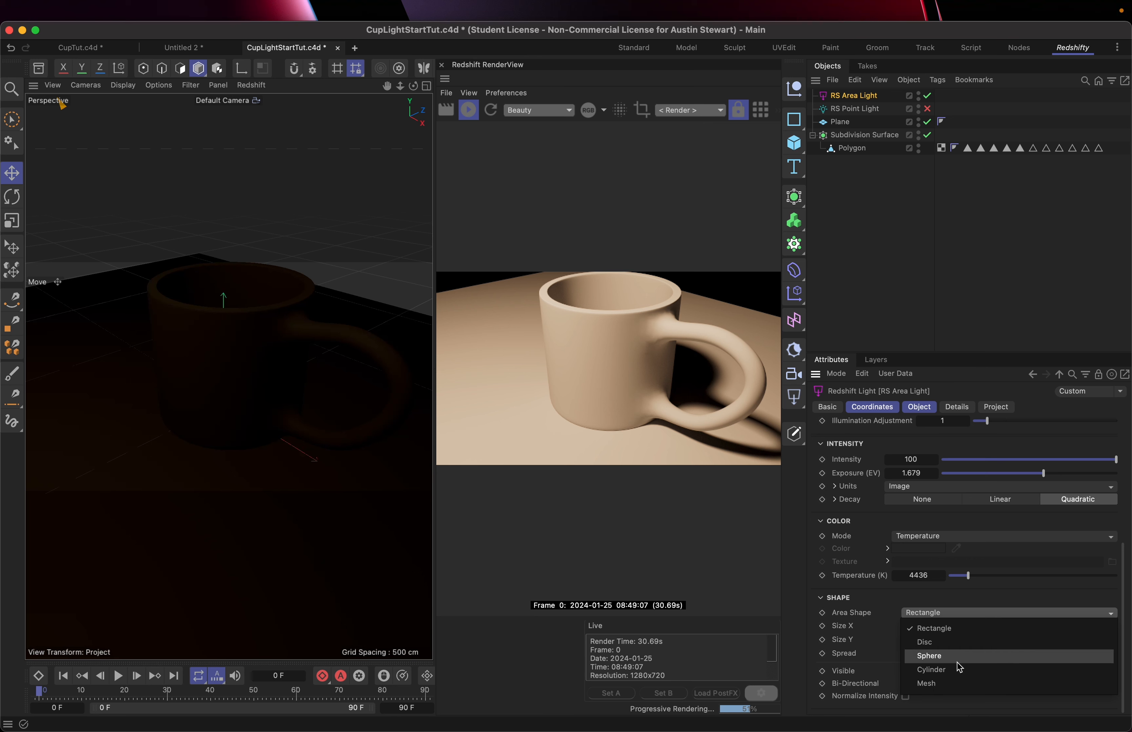
{"action": "left_click", "coordinate": [956, 642]}
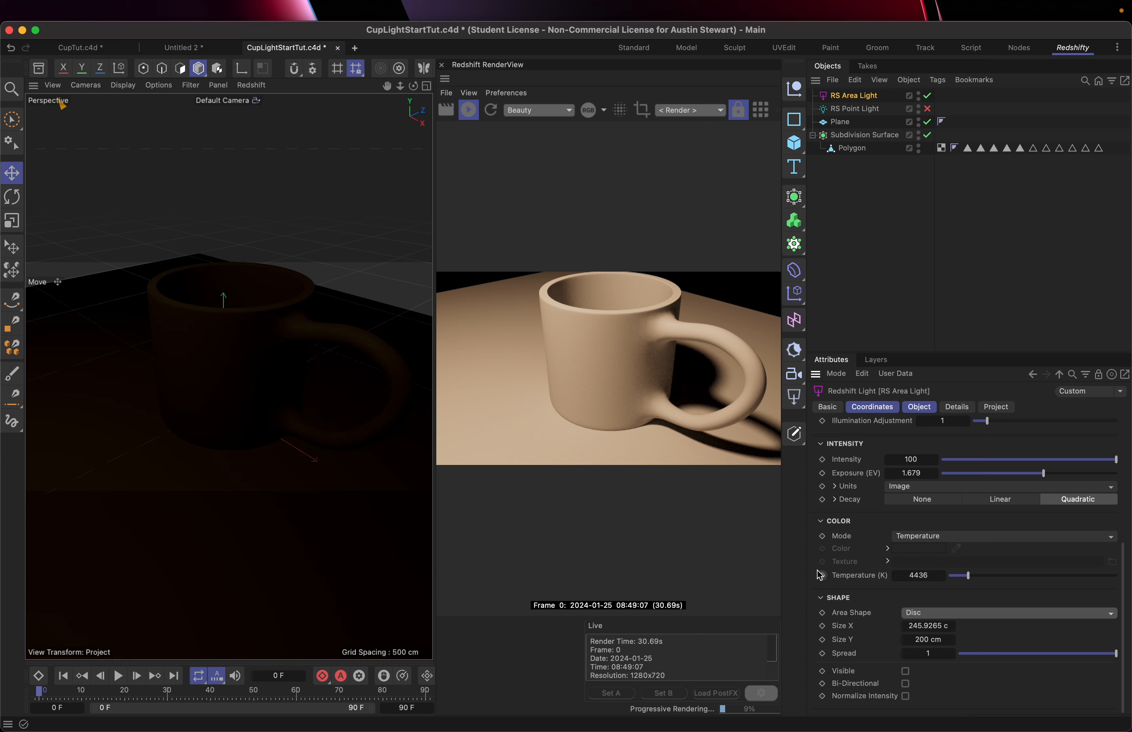
{"action": "left_click", "coordinate": [927, 613]}
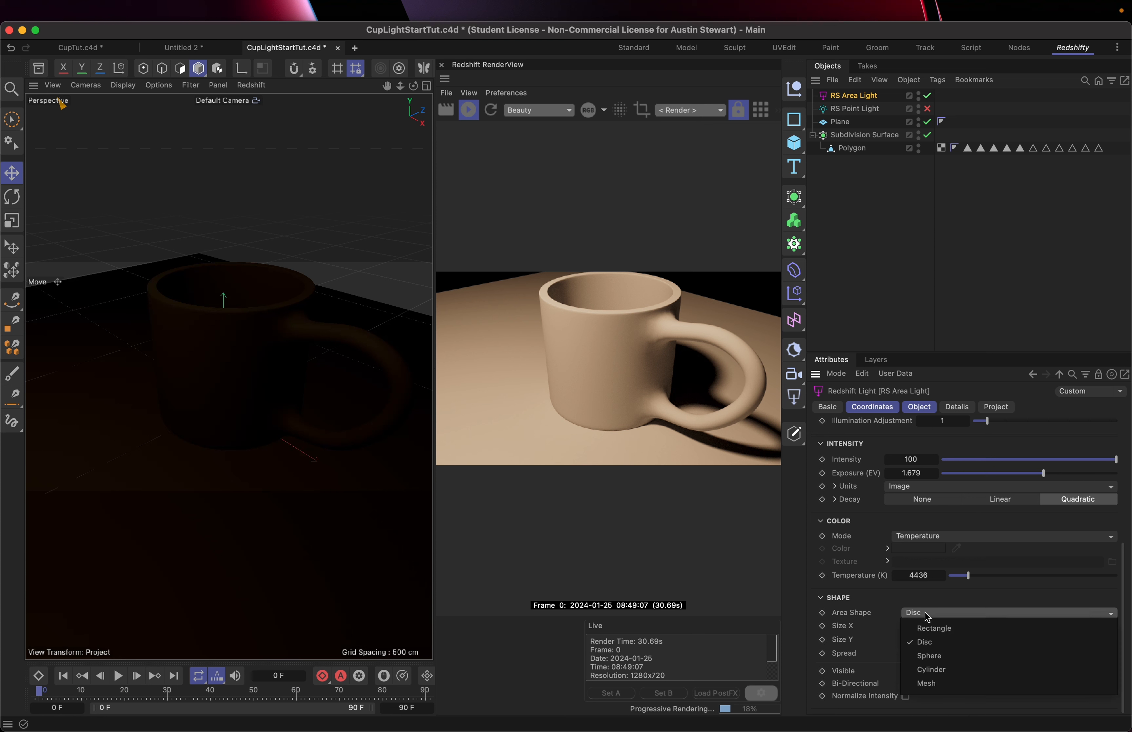
{"action": "left_click", "coordinate": [935, 657]}
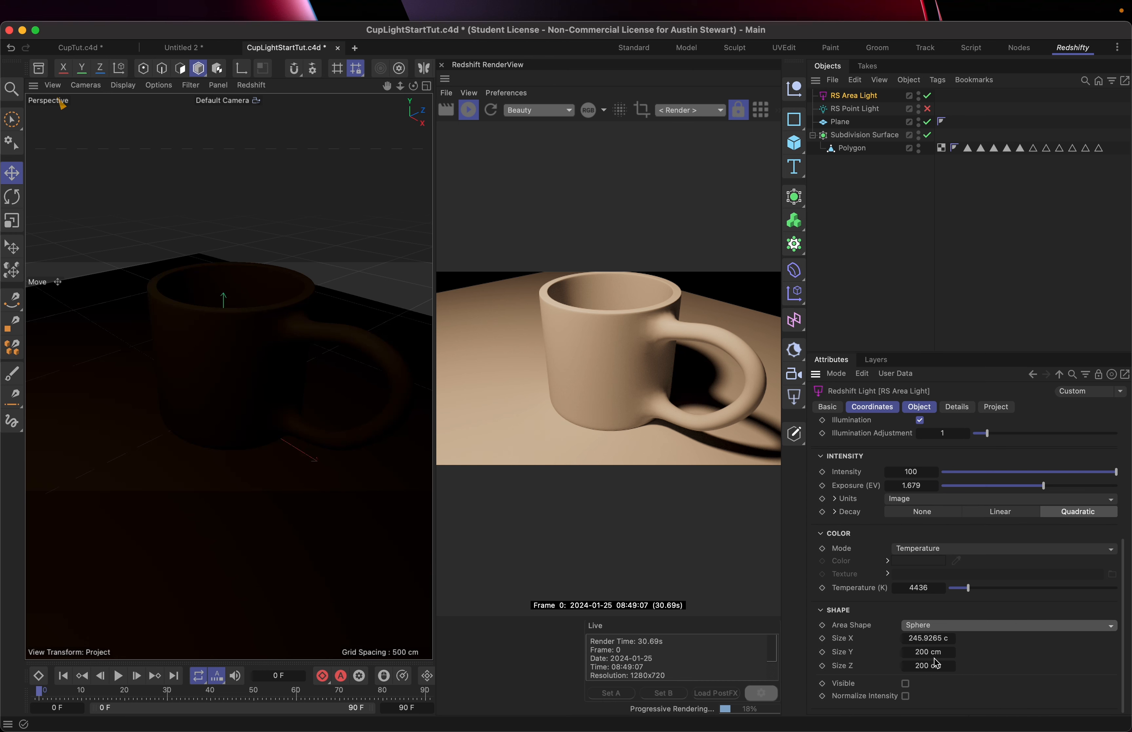
{"action": "left_click", "coordinate": [939, 625]}
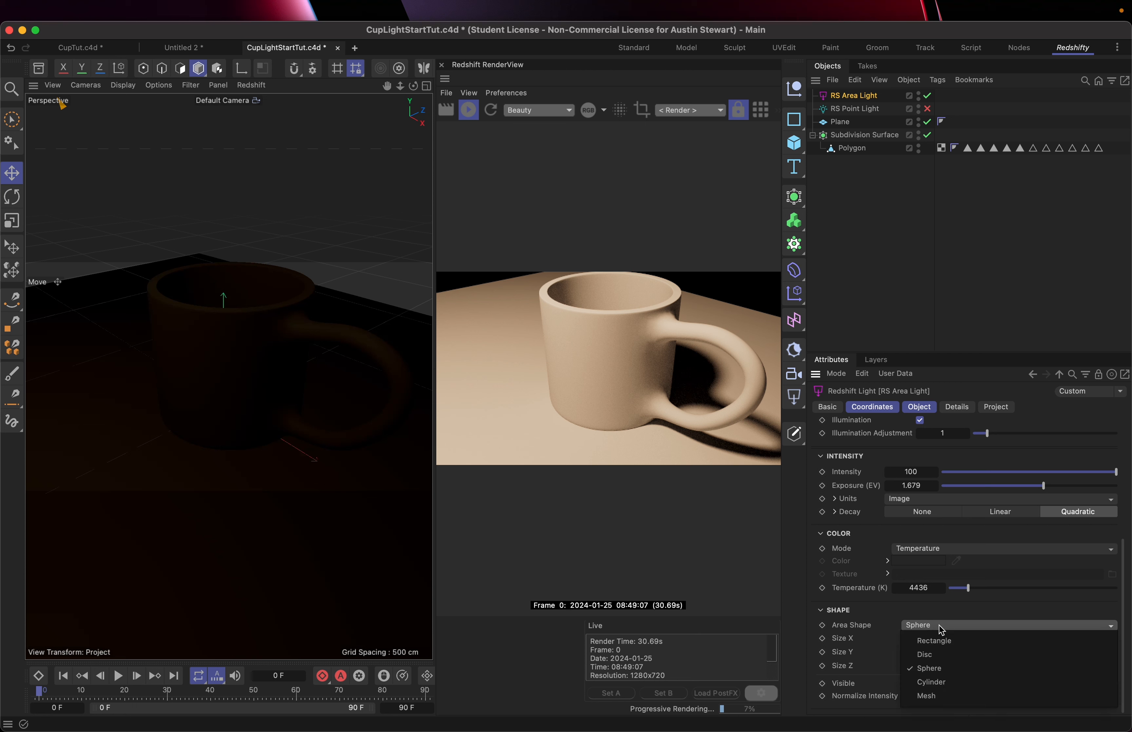
{"action": "left_click", "coordinate": [939, 654]}
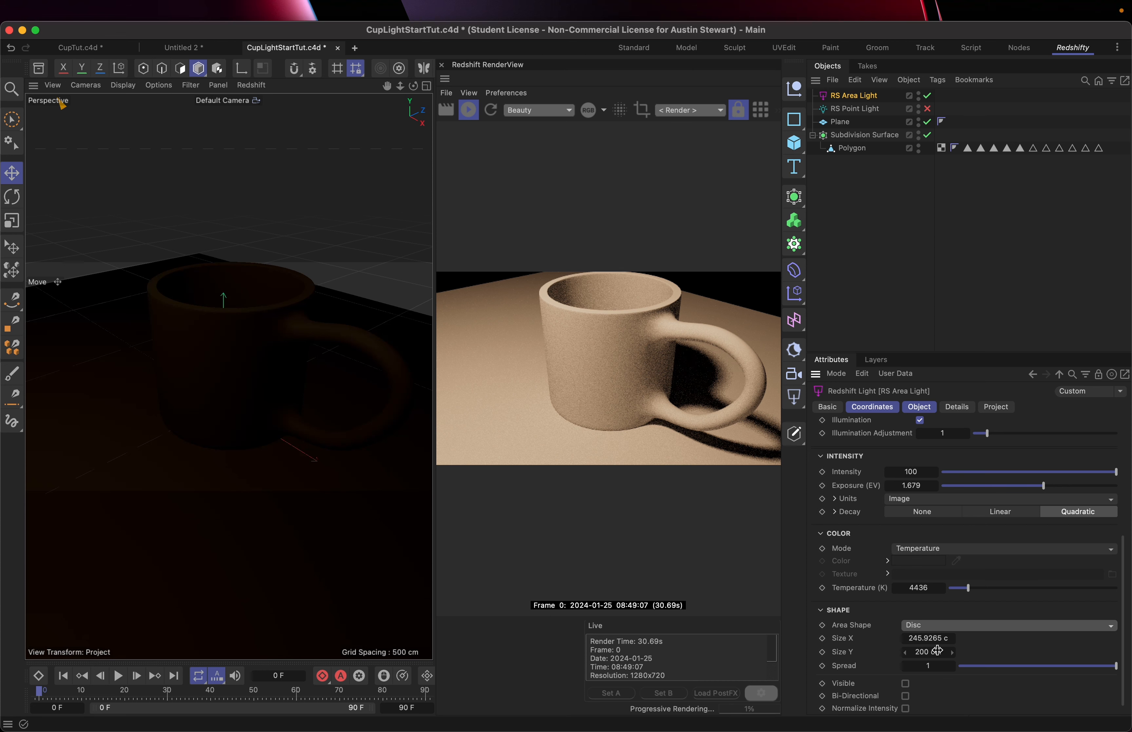
- Make the disc-shaped RS Area Light visible in the render and view it from a low angle
{"action": "left_click", "coordinate": [906, 685]}
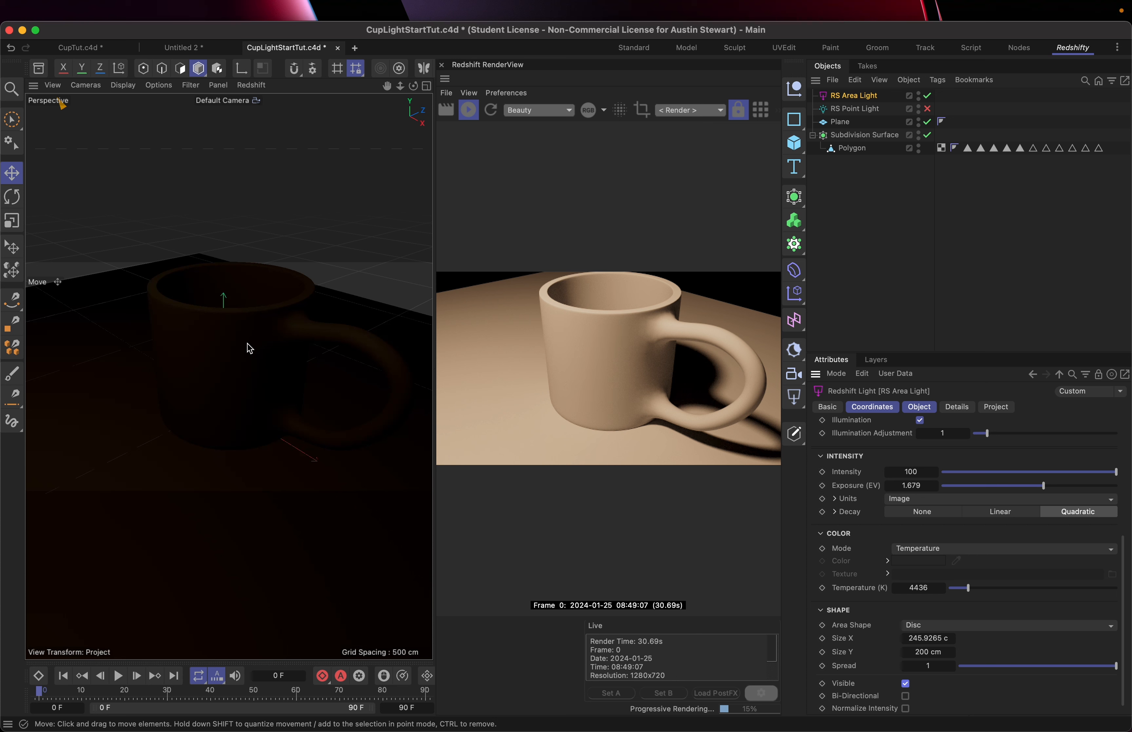
{"action": "scroll", "coordinate": [247, 350], "scroll_direction": "down", "scroll_amount": 6}
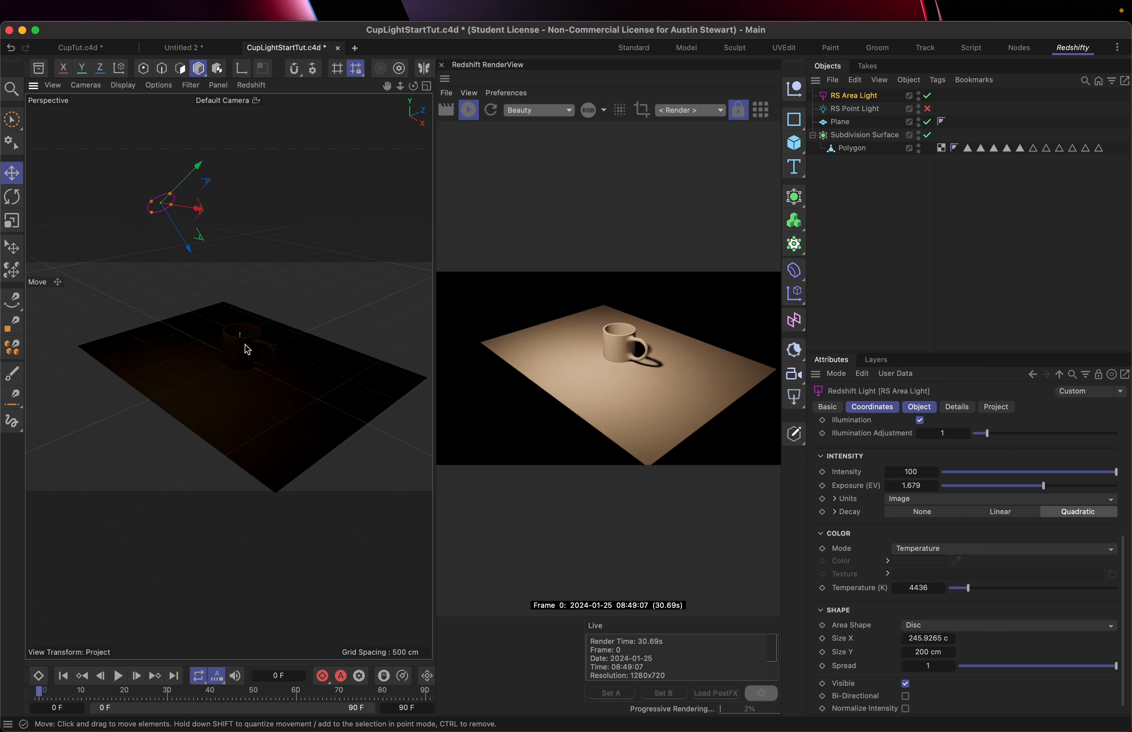
{"action": "scroll", "coordinate": [248, 349], "scroll_direction": "down", "scroll_amount": 8}
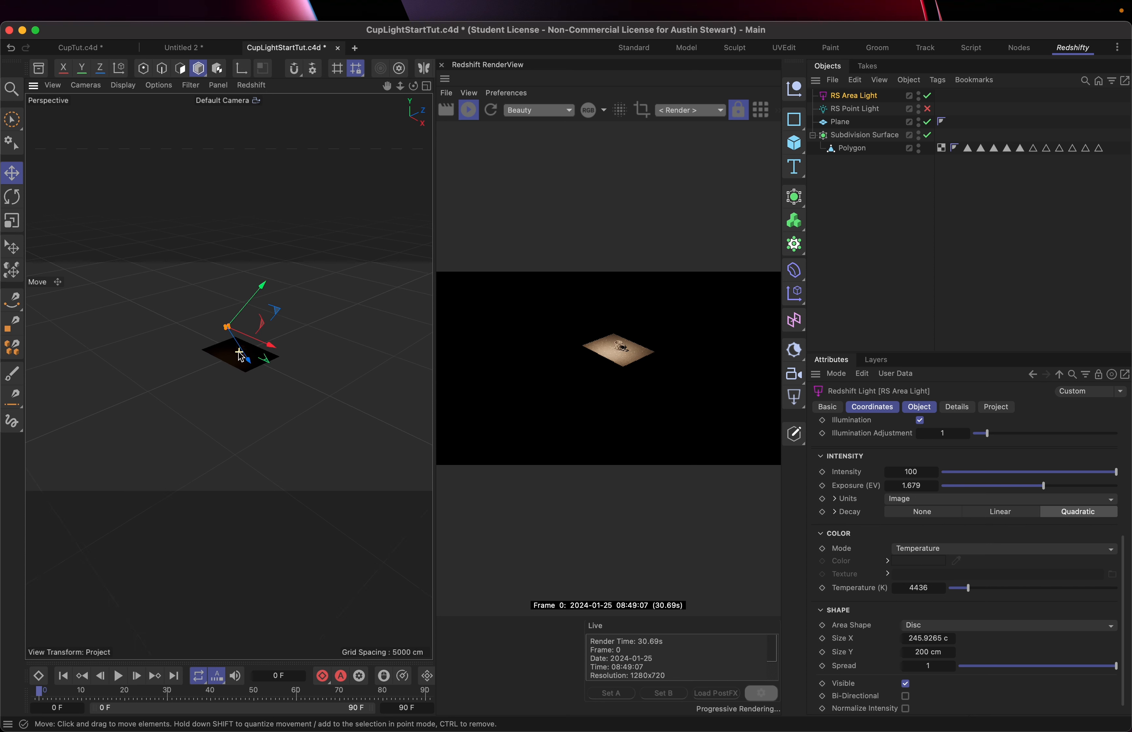
{"action": "scroll", "coordinate": [240, 355], "scroll_direction": "up", "scroll_amount": 5}
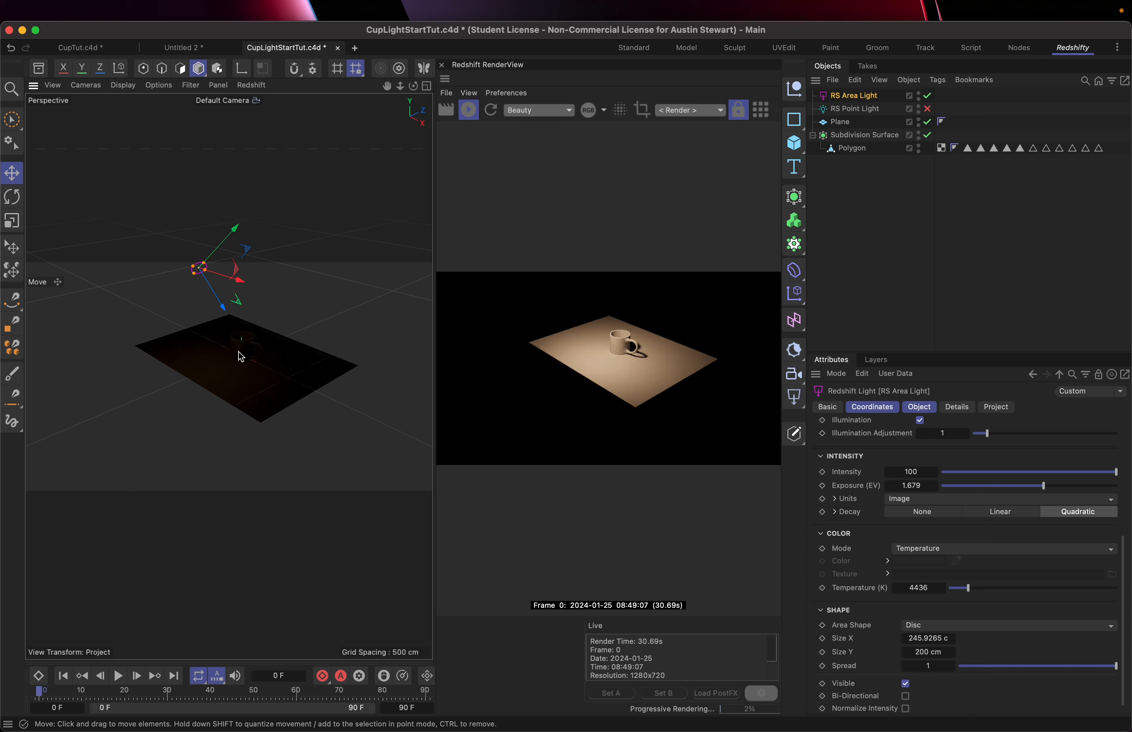
{"action": "left_click_drag", "start_coordinate": [238, 352], "coordinate": [67, 304], "text": "alt"}
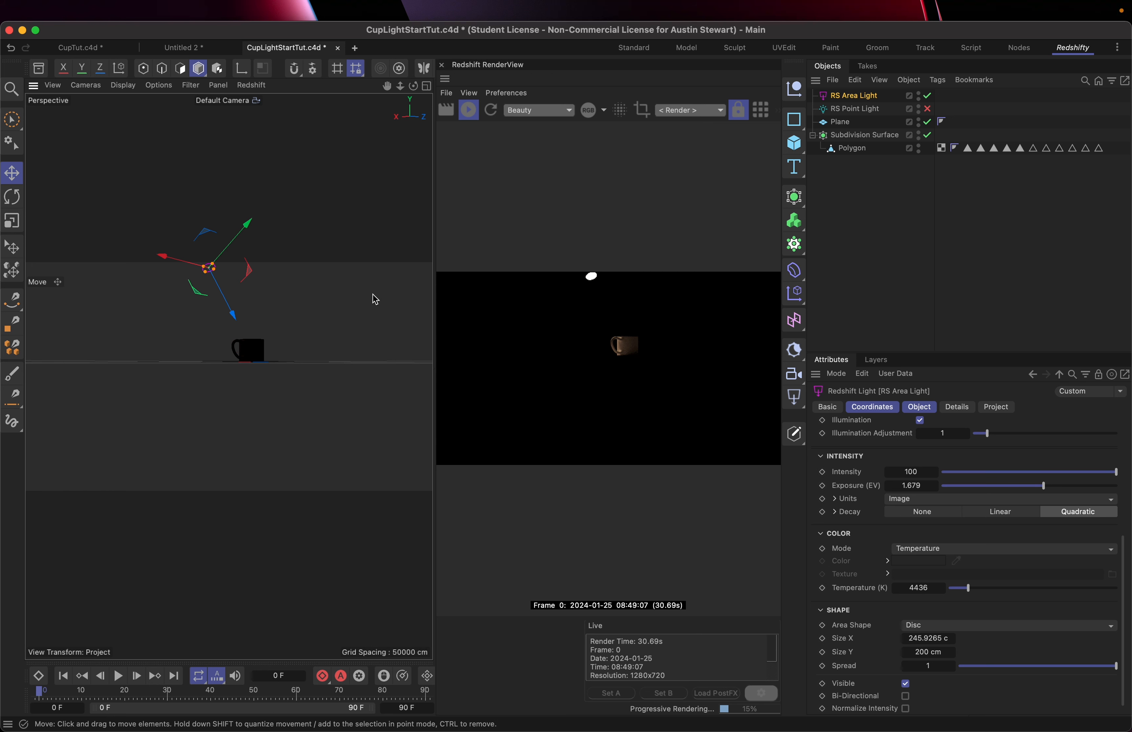
- Move the RS Area Light along its Z axis closer to the cup, to about X 73, Y 815, Z -360 cm
{"action": "left_click_drag", "start_coordinate": [231, 316], "coordinate": [263, 354]}
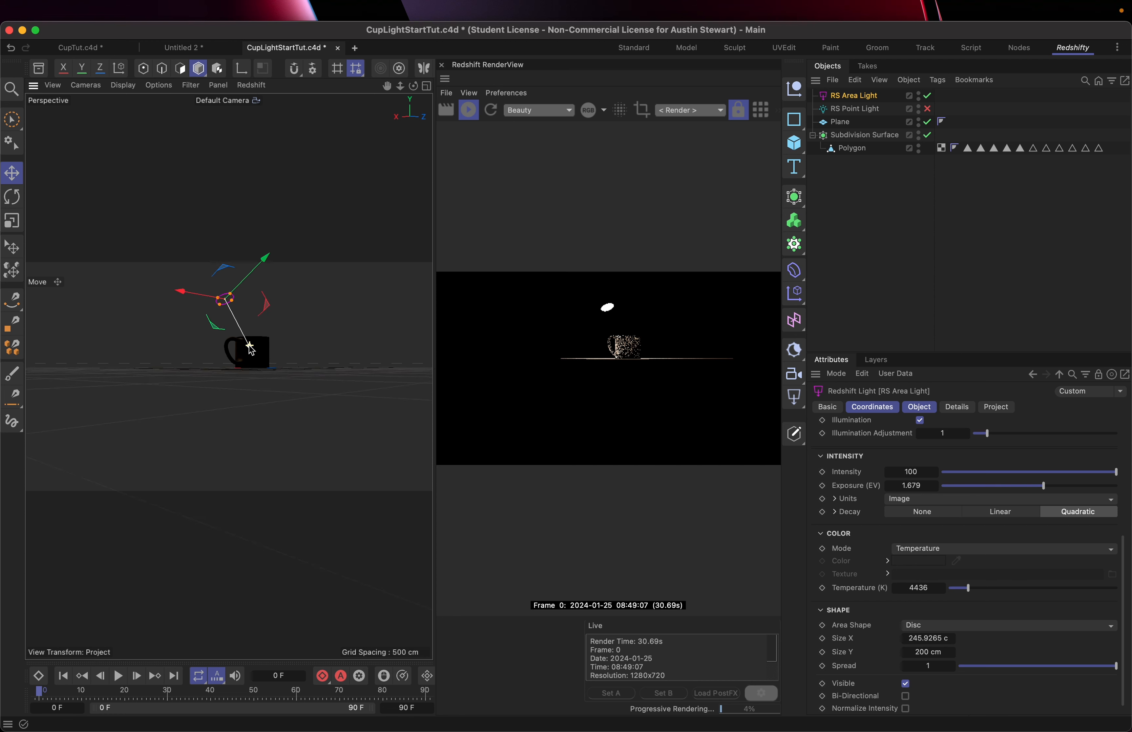
{"action": "scroll", "coordinate": [252, 352], "scroll_direction": "up", "scroll_amount": 5}
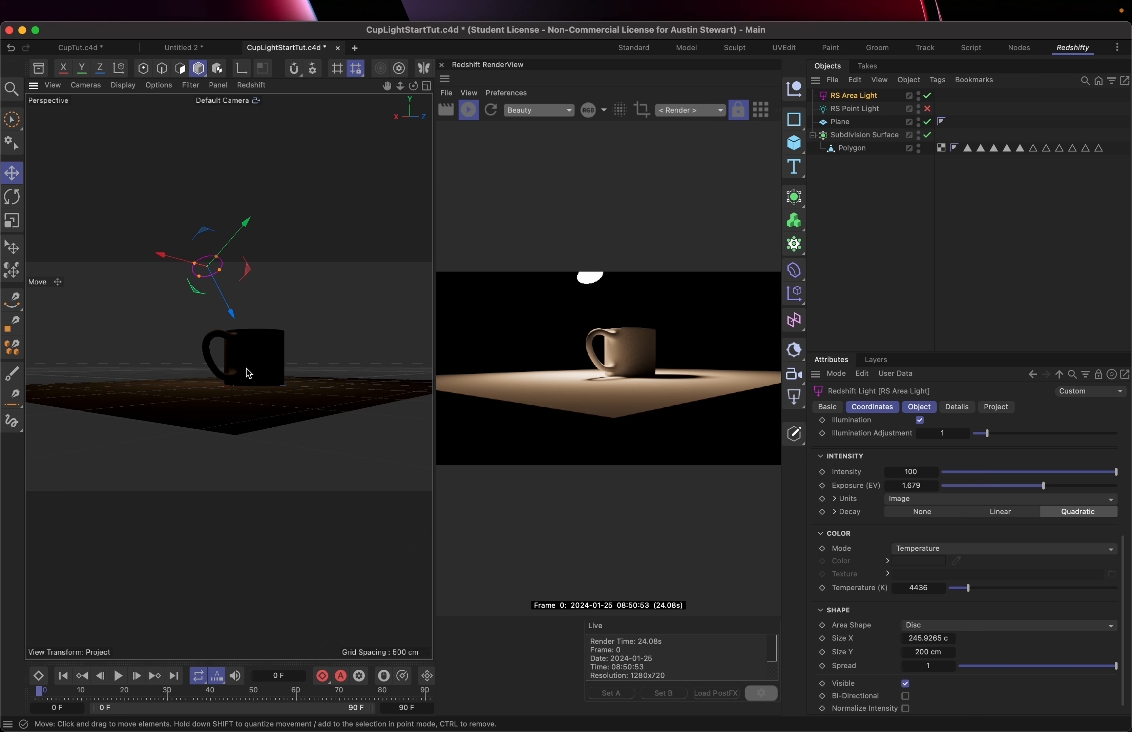
{"action": "left_click_drag", "start_coordinate": [246, 368], "coordinate": [428, 394], "text": "alt"}
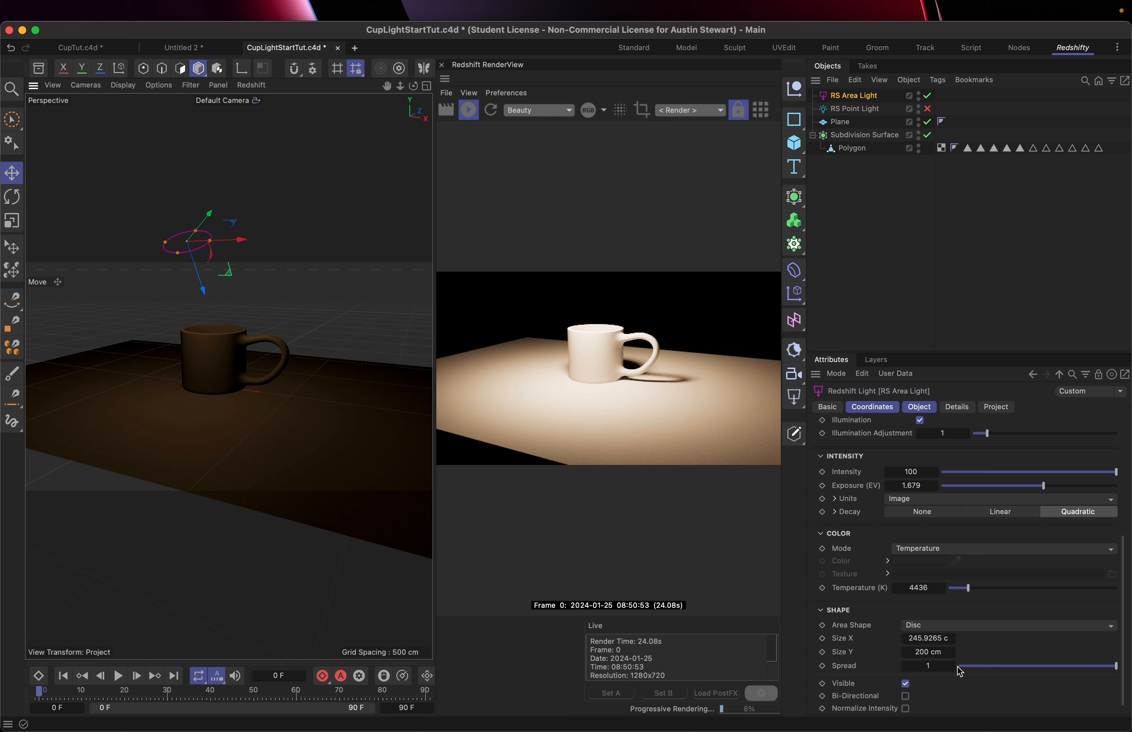
- Enable the Bi-Directional option for the RS Area Light
{"action": "scroll", "coordinate": [960, 670], "scroll_direction": "down", "scroll_amount": 1}
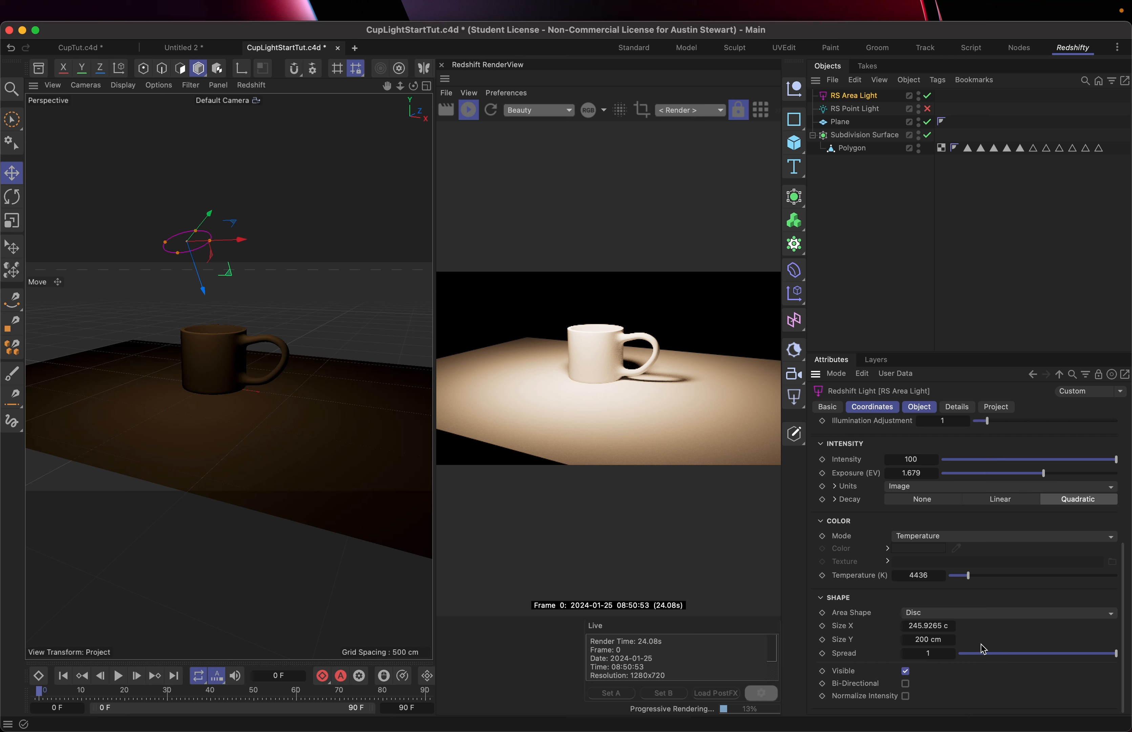
{"action": "left_click", "coordinate": [905, 684]}
{"action": "scroll", "coordinate": [987, 598], "scroll_direction": "up", "scroll_amount": 5}
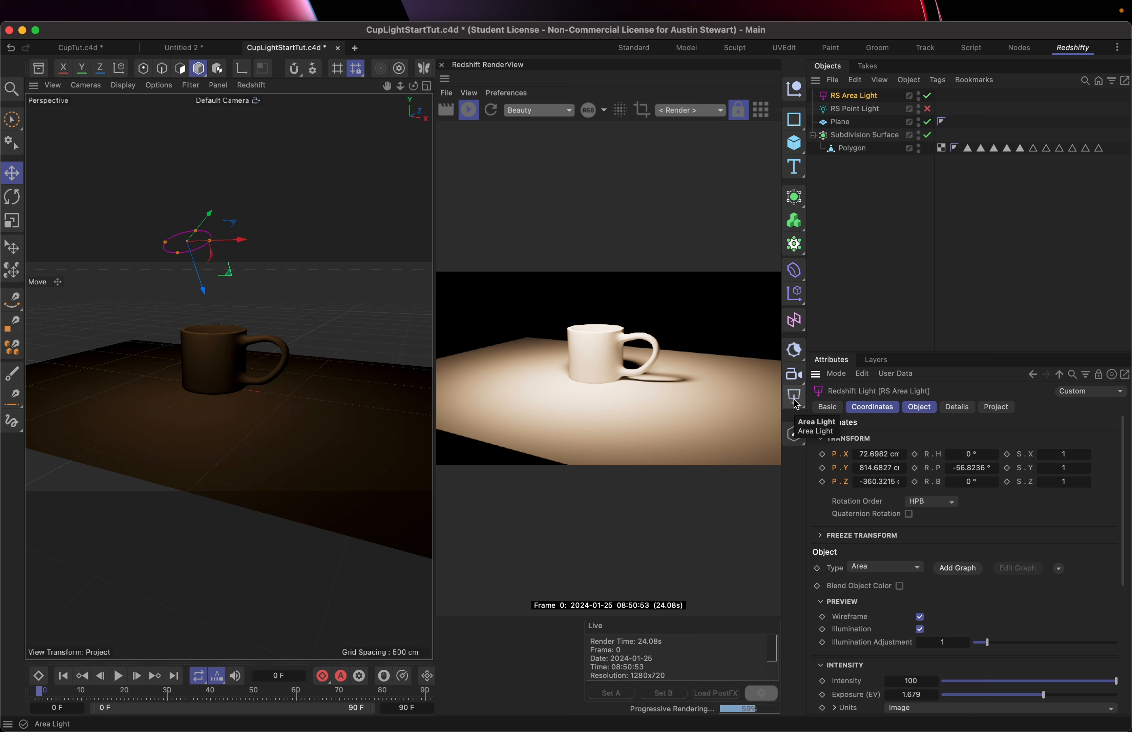
- Save the project as CupLightStartTut.c4d in the C4d24 Tuts folder, replacing the existing file
{"action": "key", "text": "super+shift+s"}
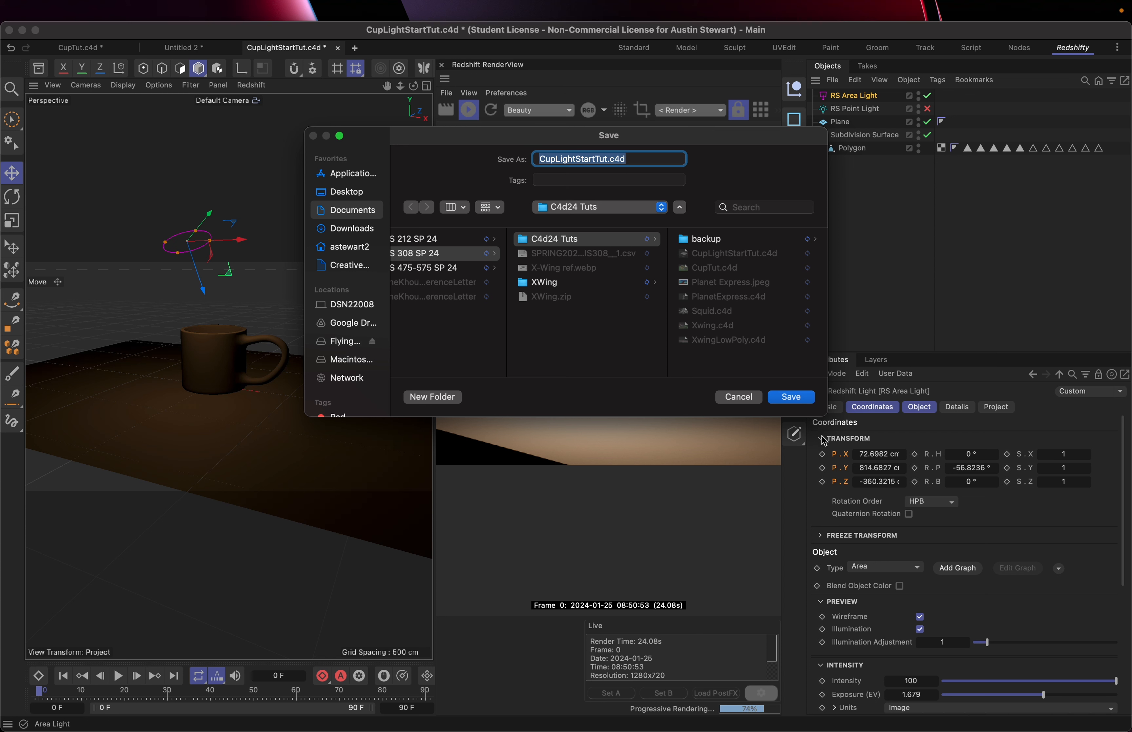
{"action": "left_click", "coordinate": [792, 397]}
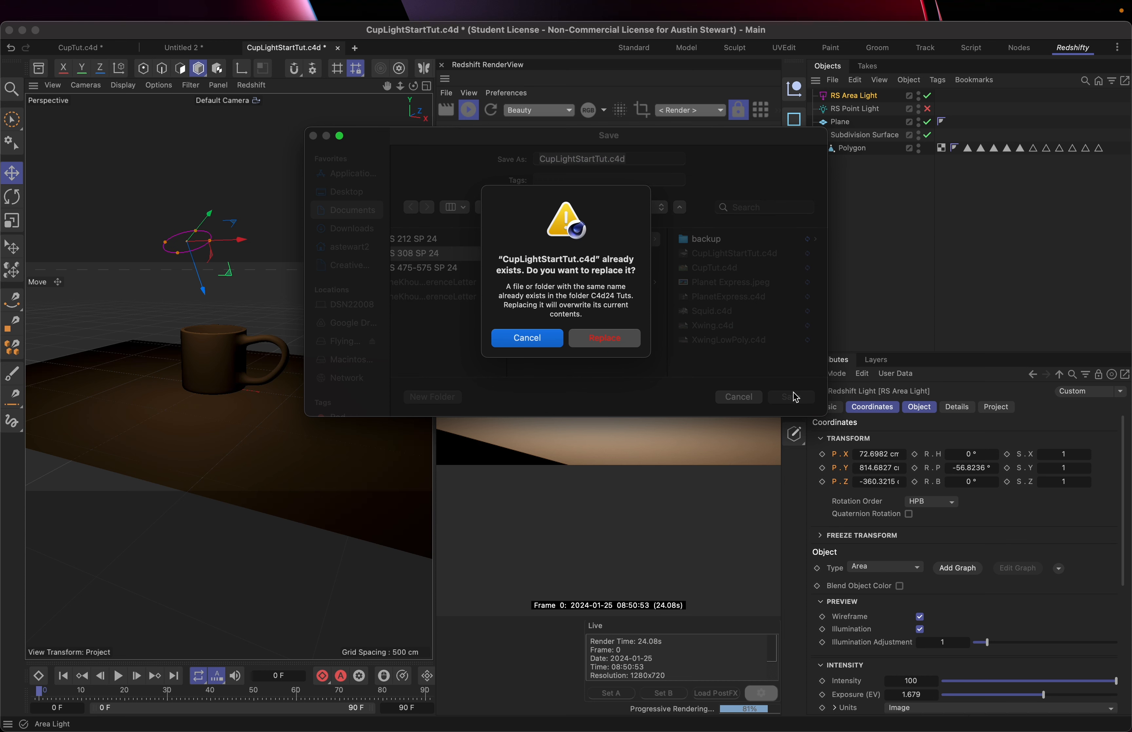
{"action": "left_click", "coordinate": [602, 339]}
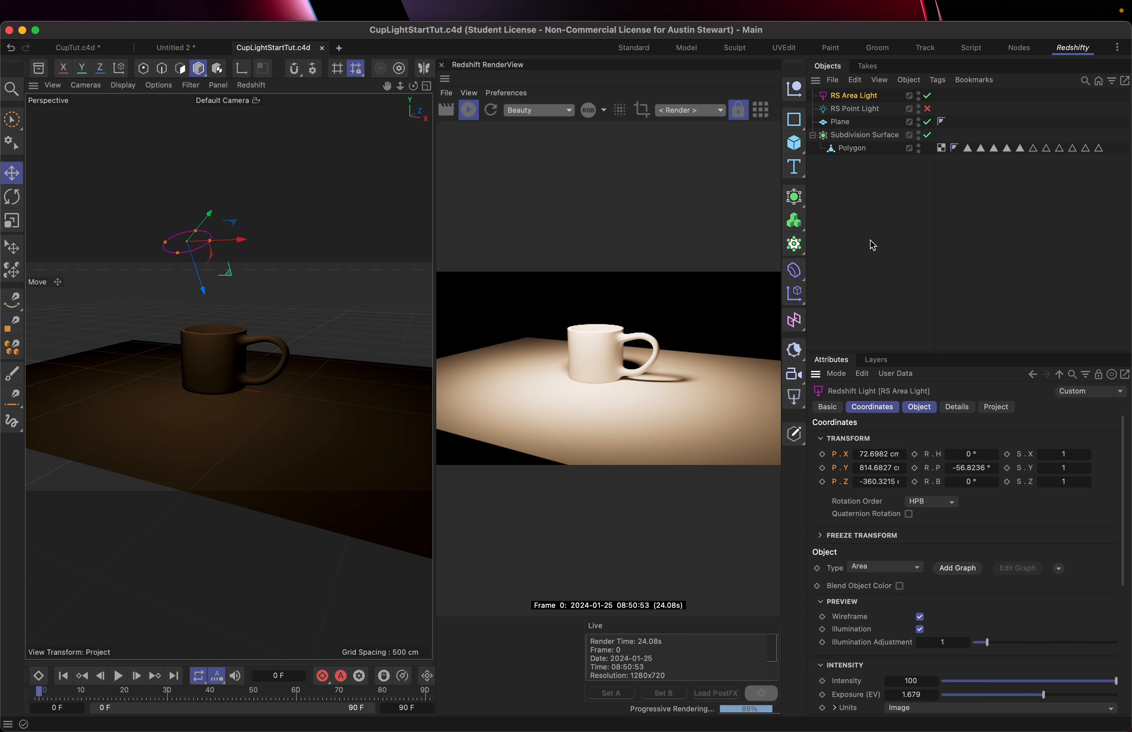